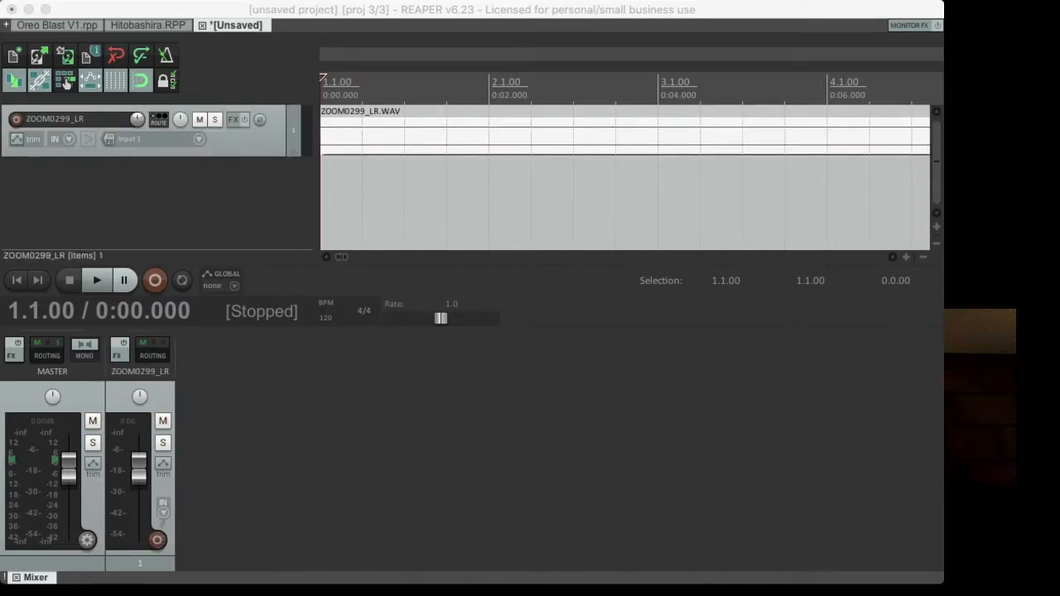
- Play a short passage of the imported recording from 3.1.00 and stop playback
click(658, 198)
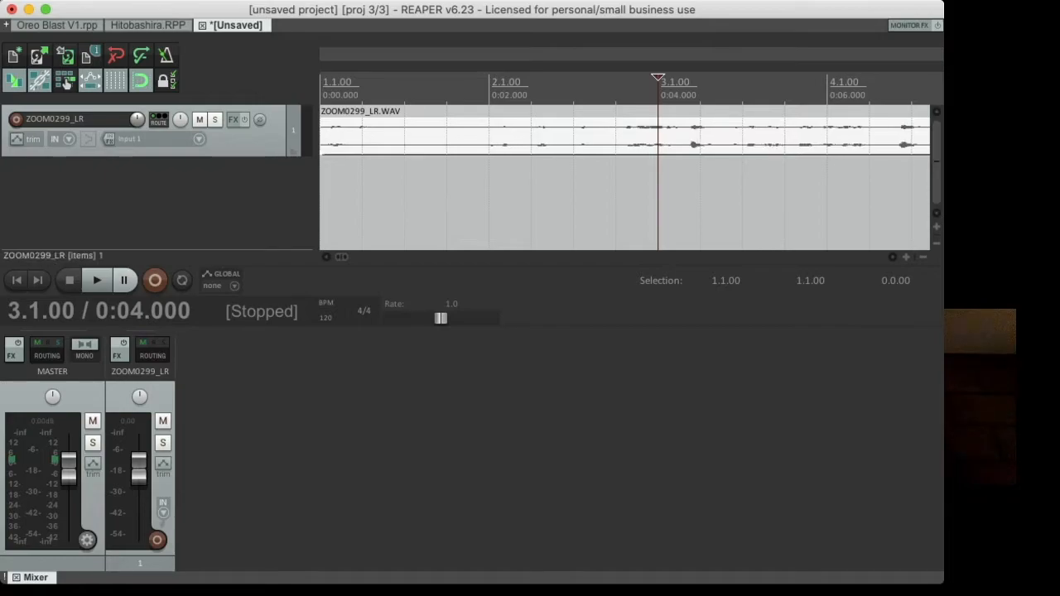
key(space)
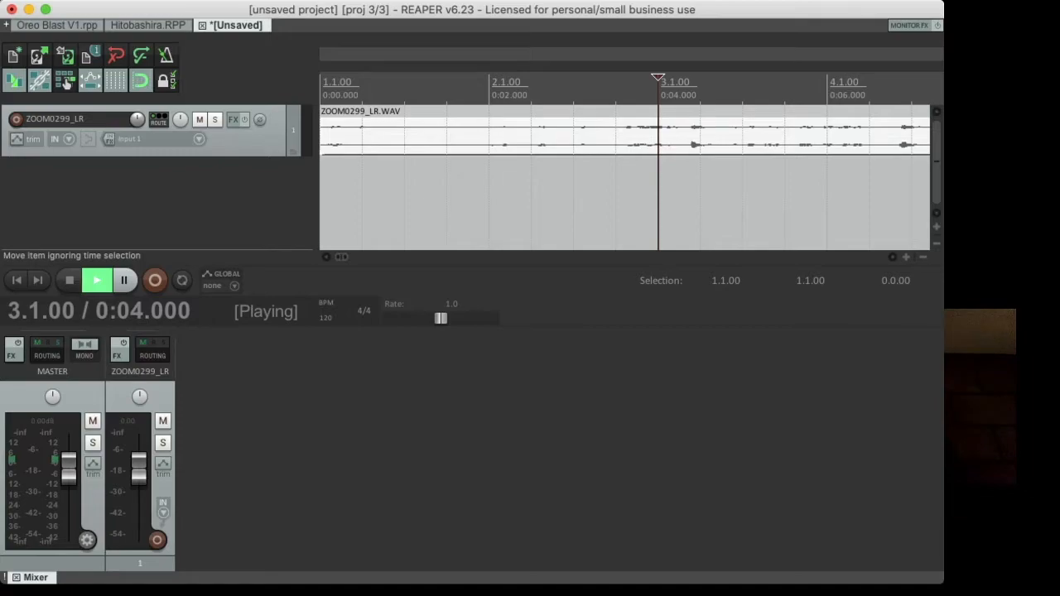
key(space)
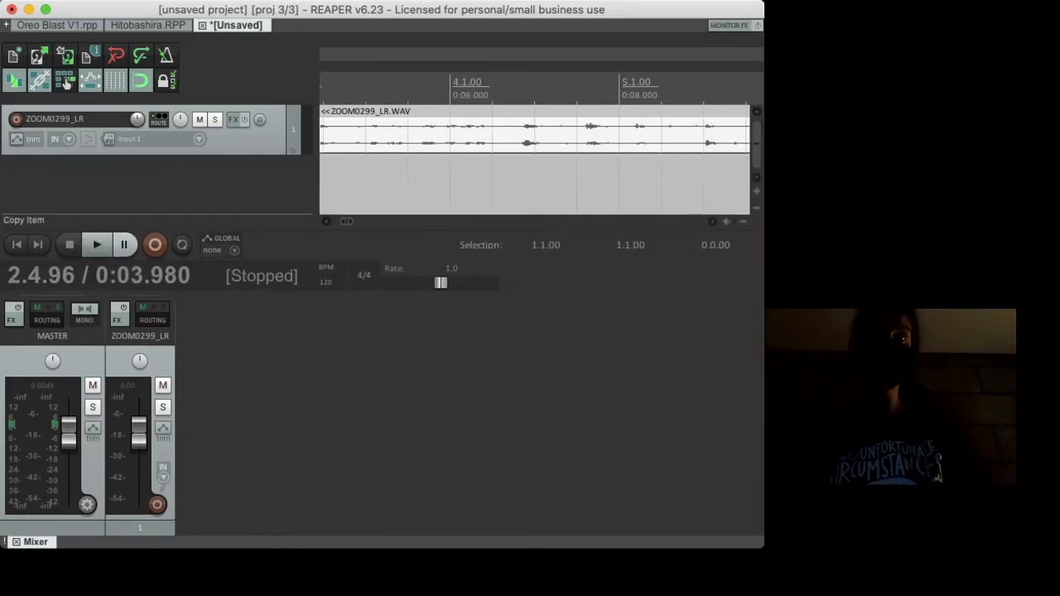
- Add four empty tracks below the ZOOM0299_LR track
key(ctrl+t)
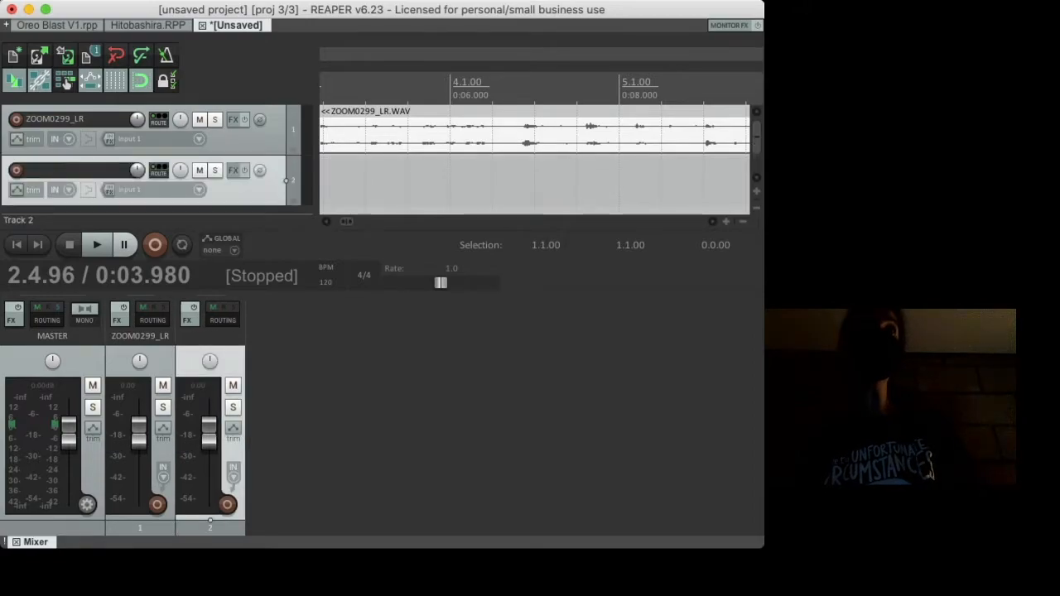
key(ctrl+t)
key(ctrl+t)
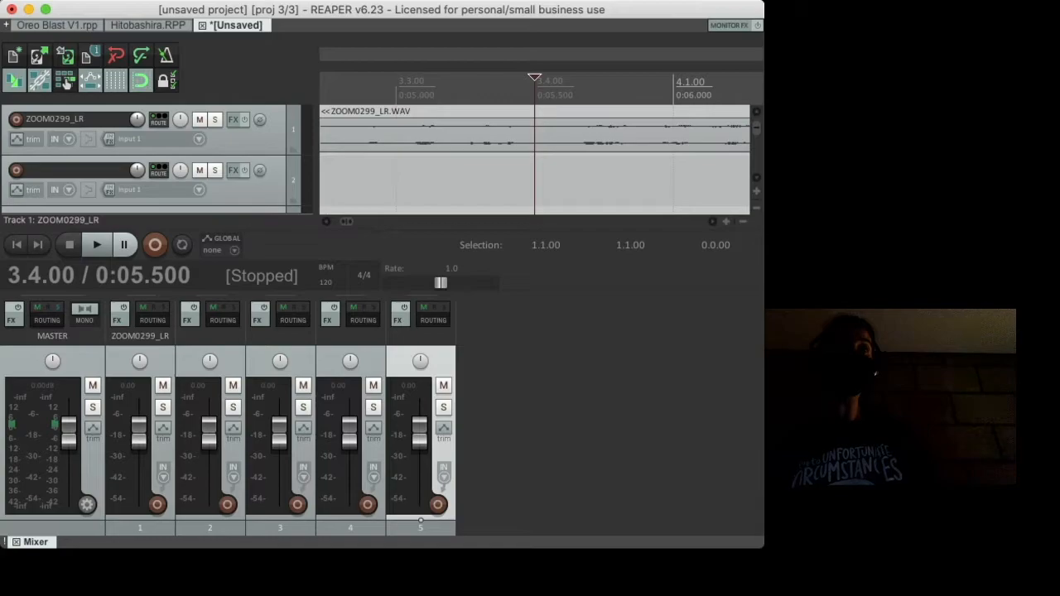
- Rename the ZOOM0299_LR track as Scene 7 and color it pink
double_click(64, 120)
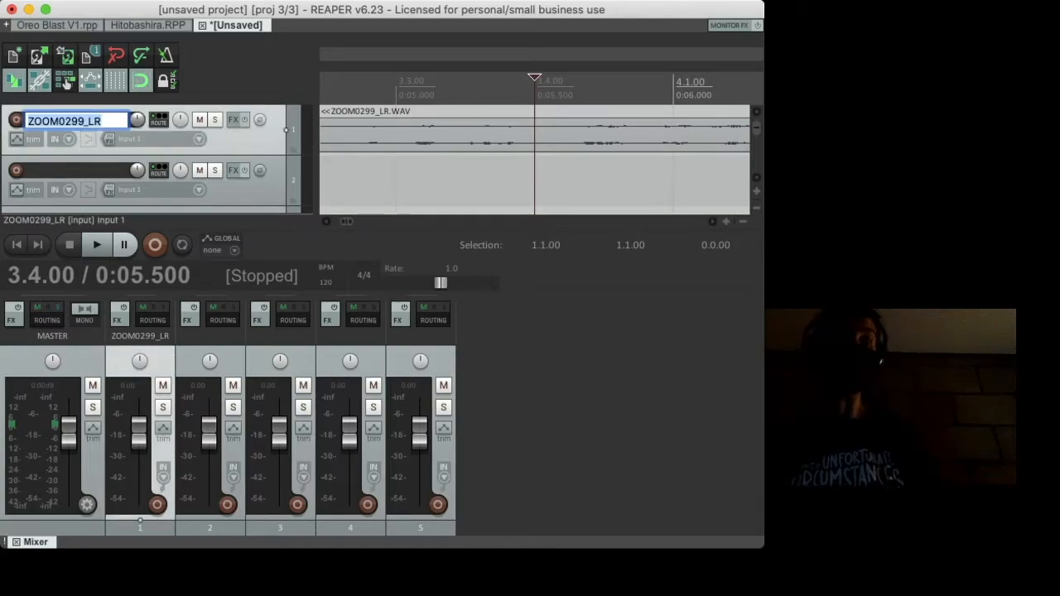
text(Sc)
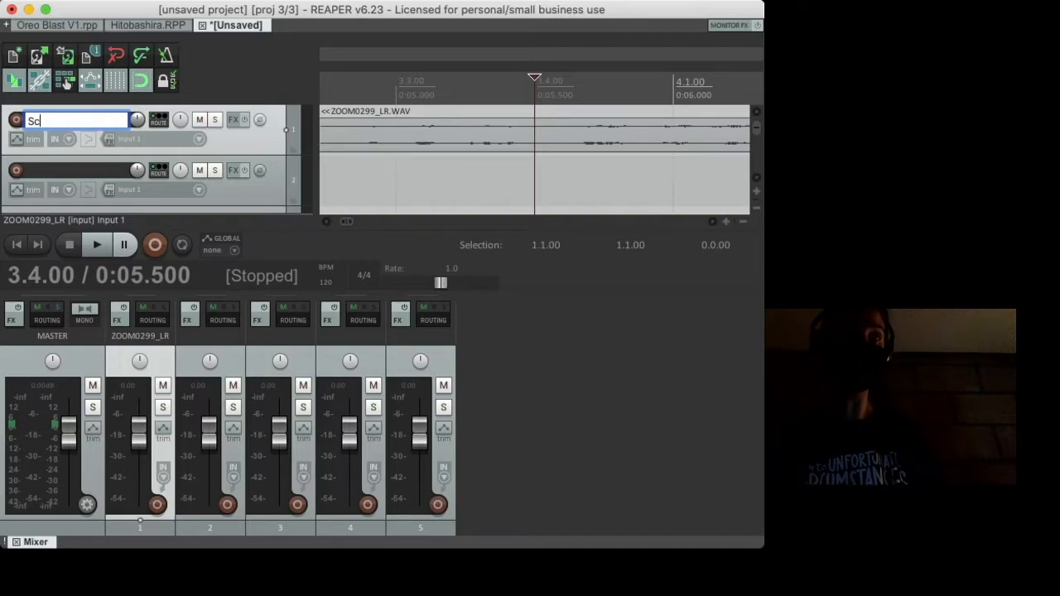
text(ene)
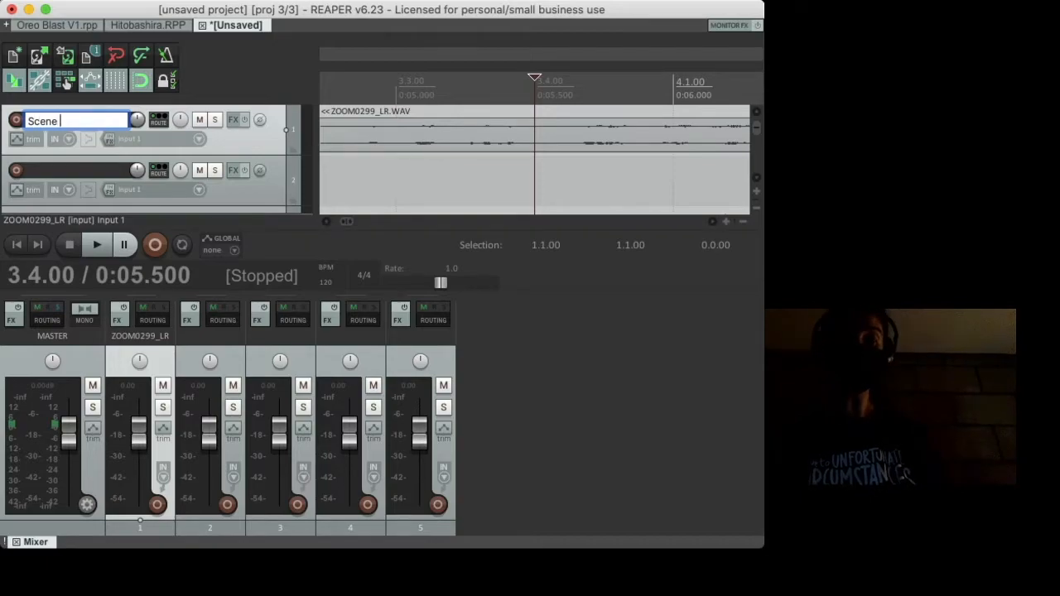
text( 7)
key(Return)
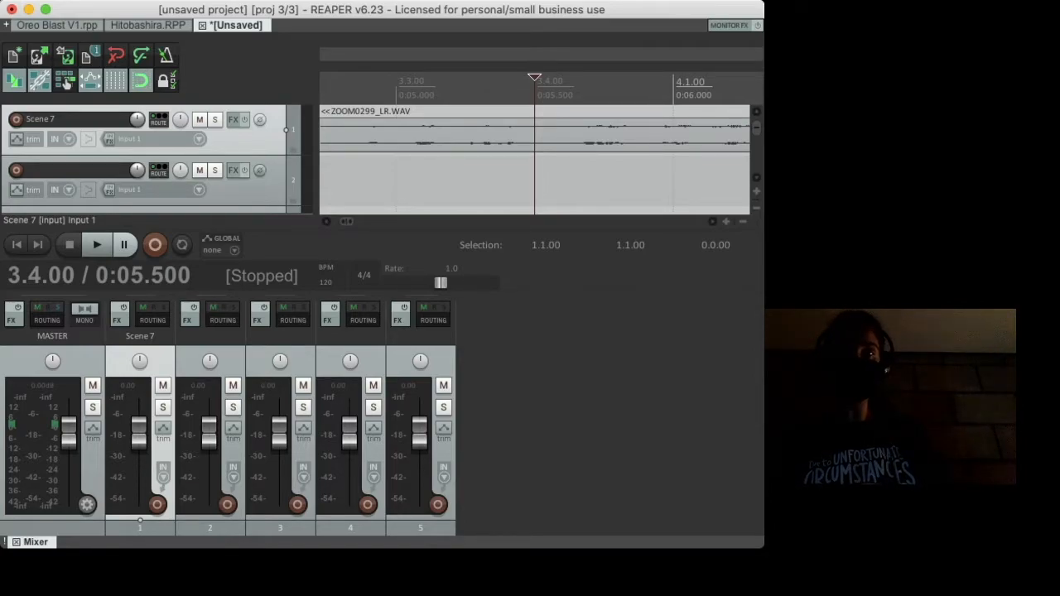
key(super+Tab)
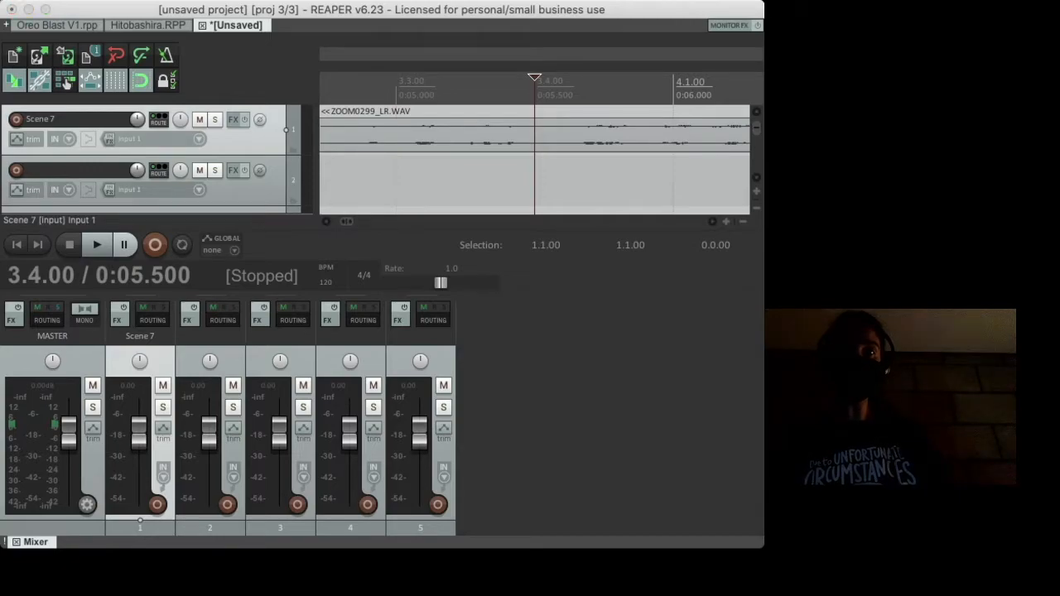
key(super+Tab)
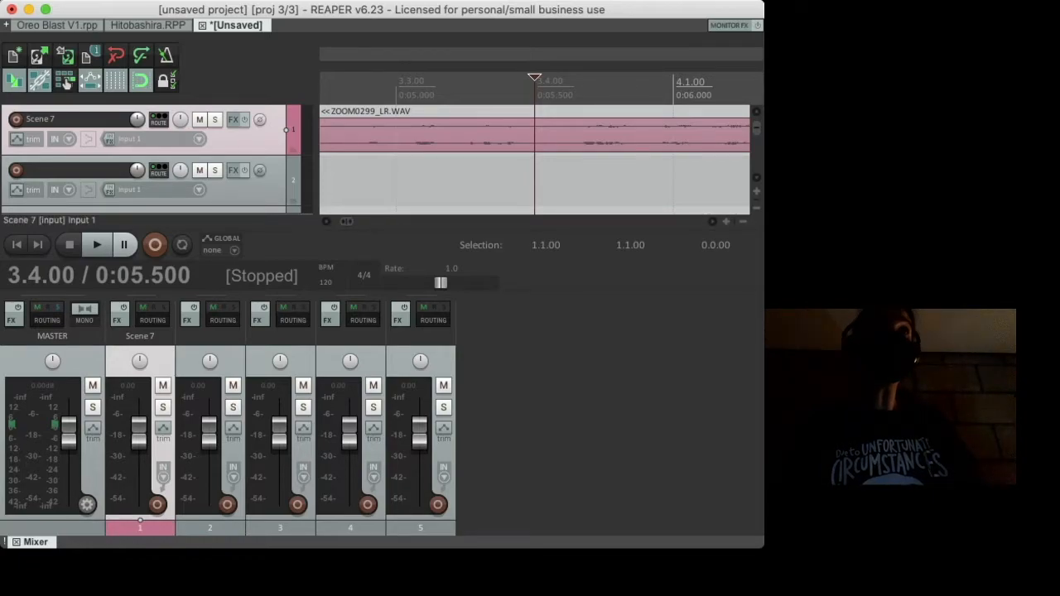
- Name the second track Truc and color it blue
key(F2)
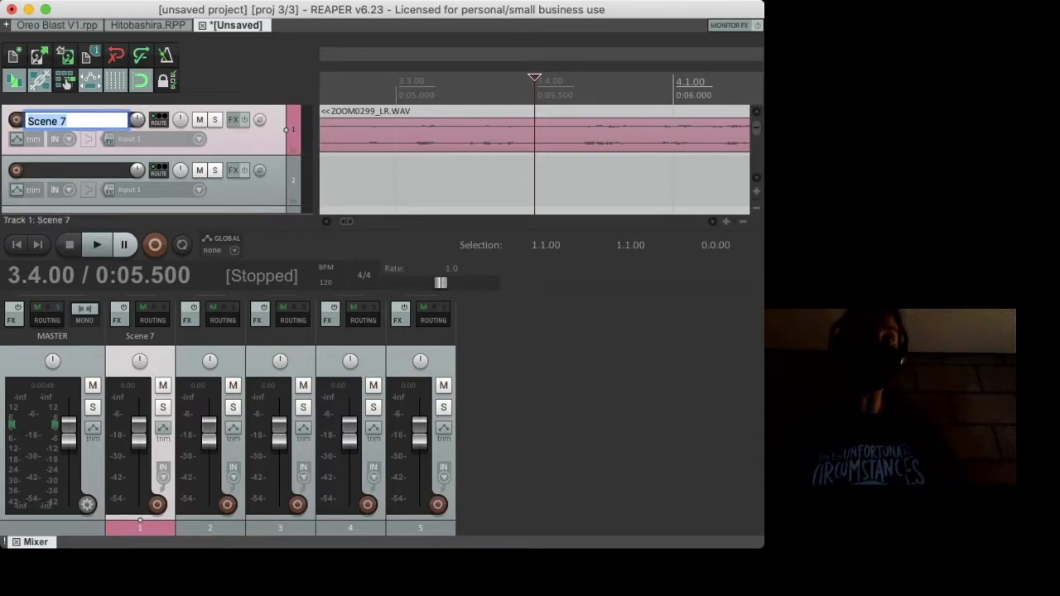
key(Tab)
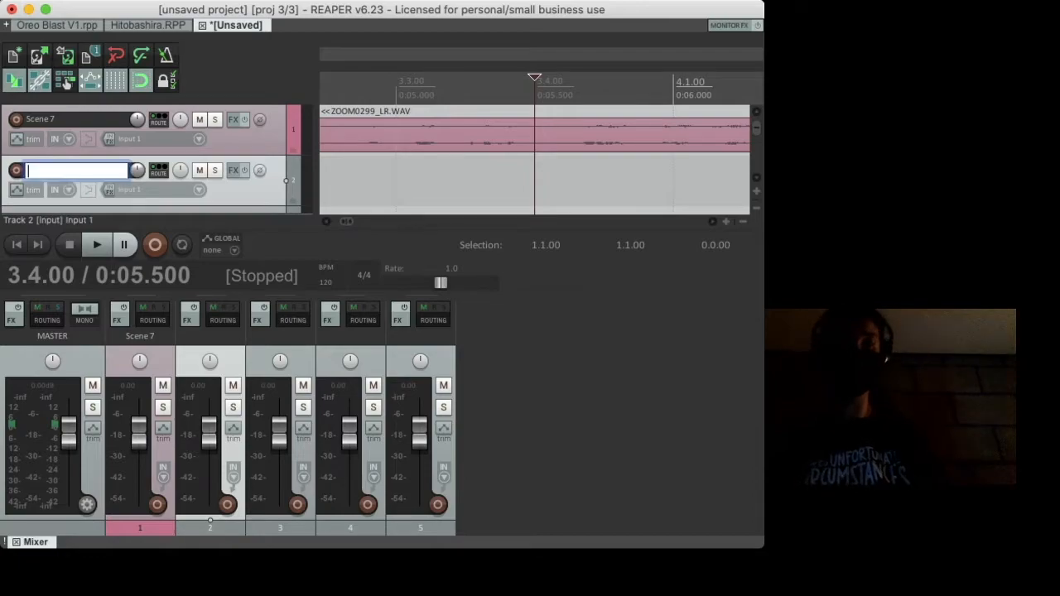
text(Truc)
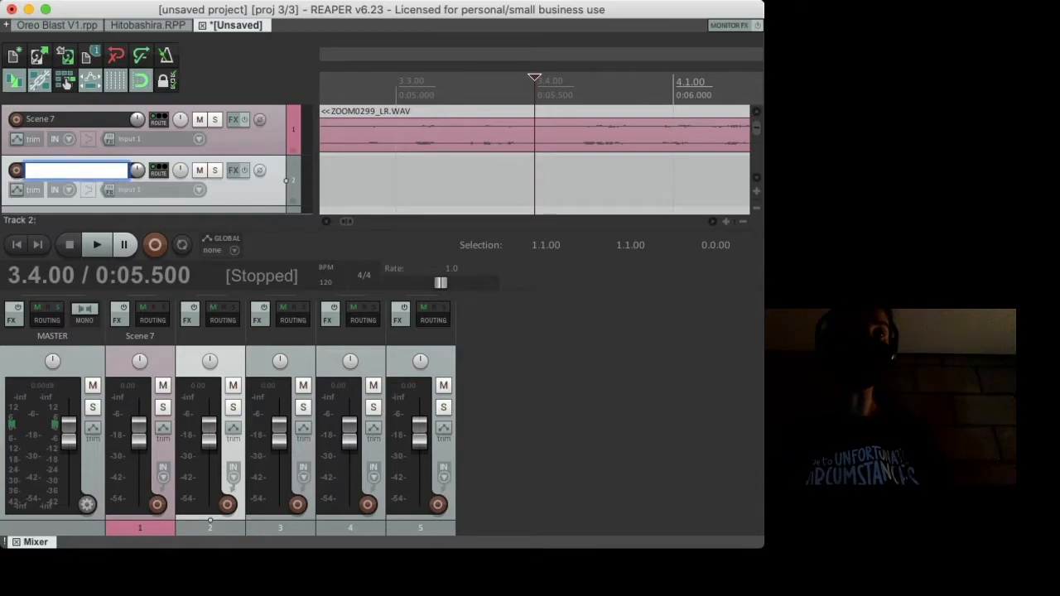
key(Return)
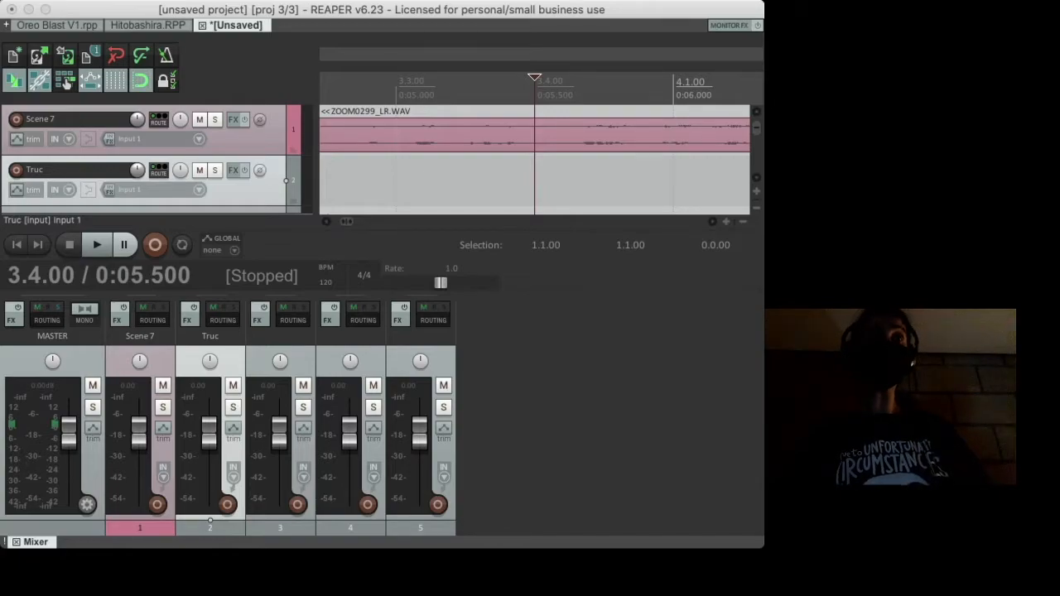
key(Return)
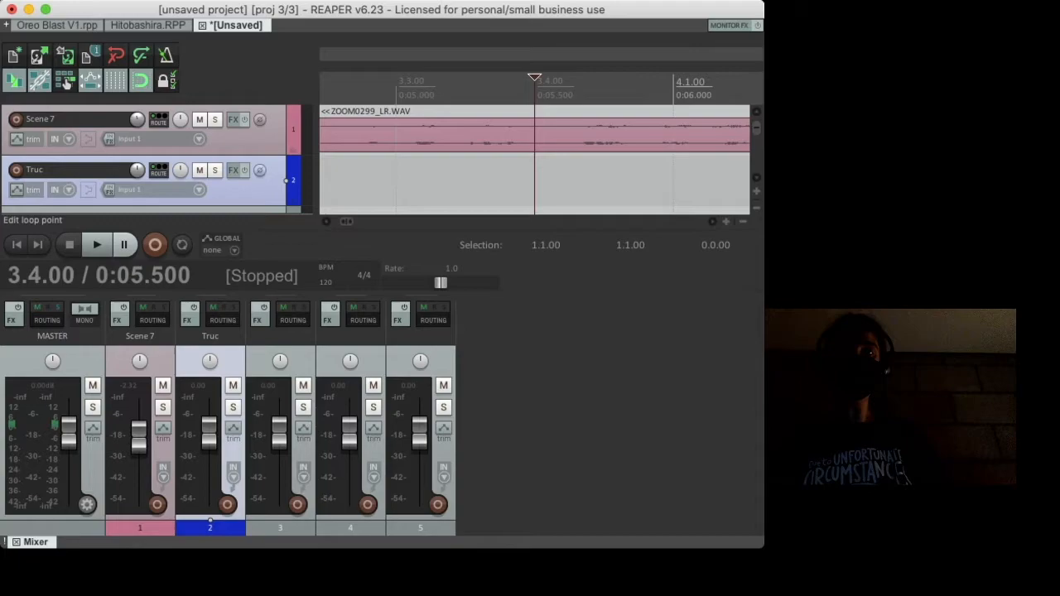
- Make a time selection on the ruler and extend it to the whole recording, from 1.1.00 to 146.3.00
drag(534, 91, 397, 91)
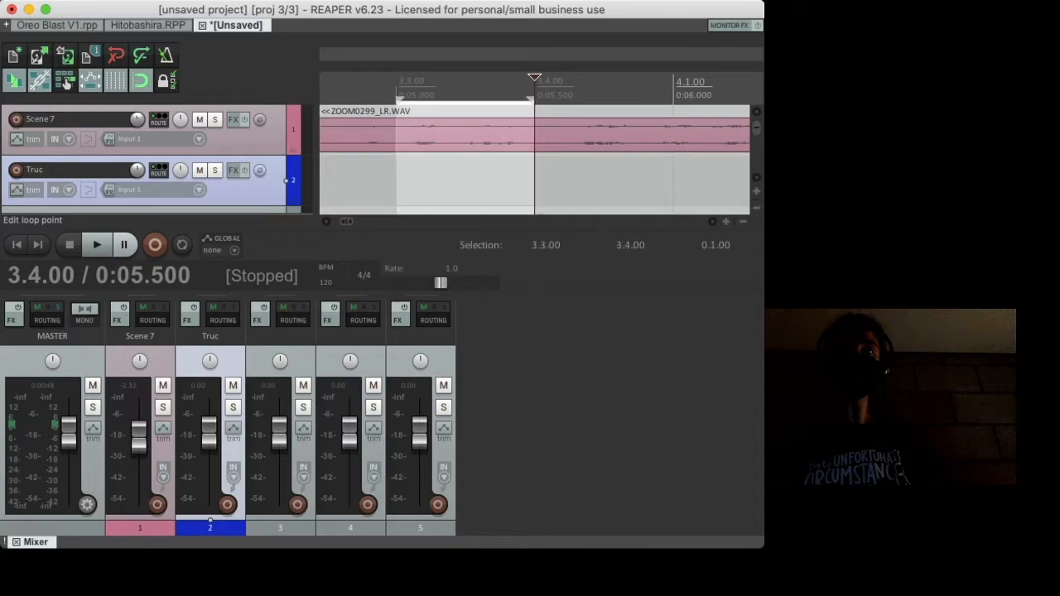
double_click(466, 89)
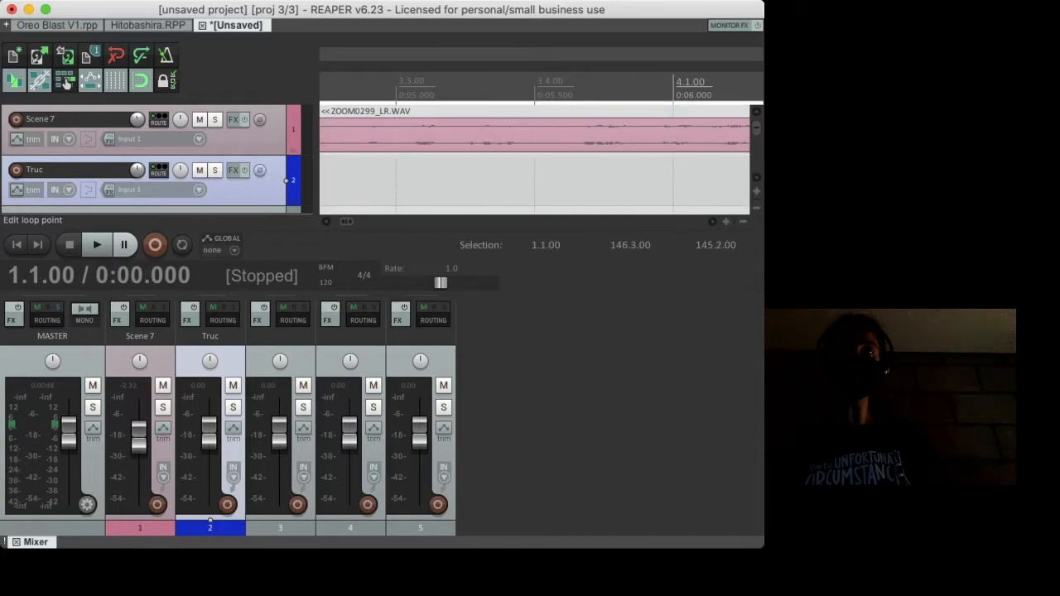
- Place the edit cursor at 3.4.00 and scrub backwards through the recording
click(535, 89)
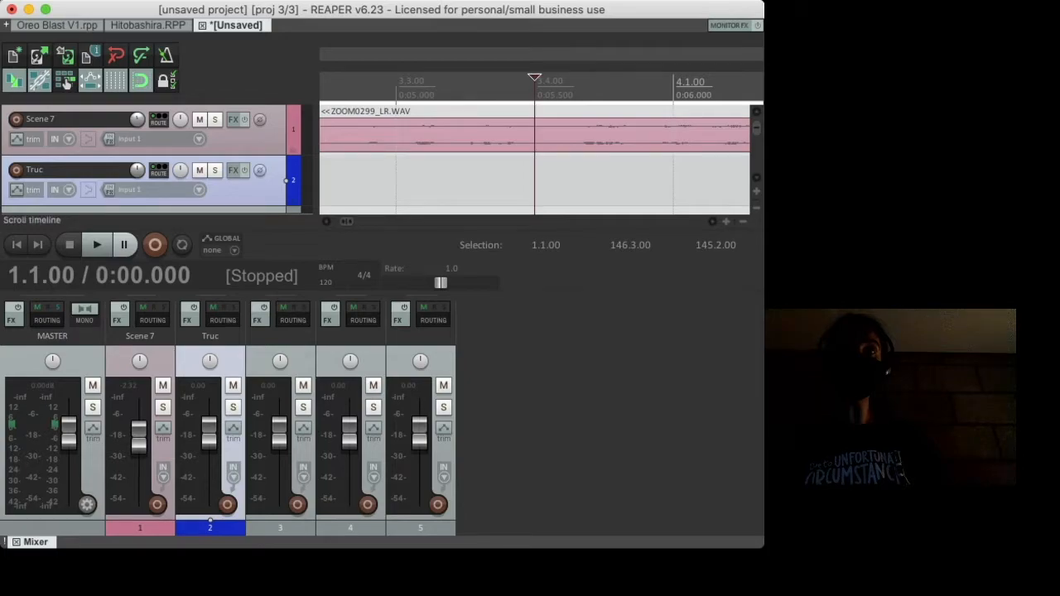
drag(534, 78, 340, 78)
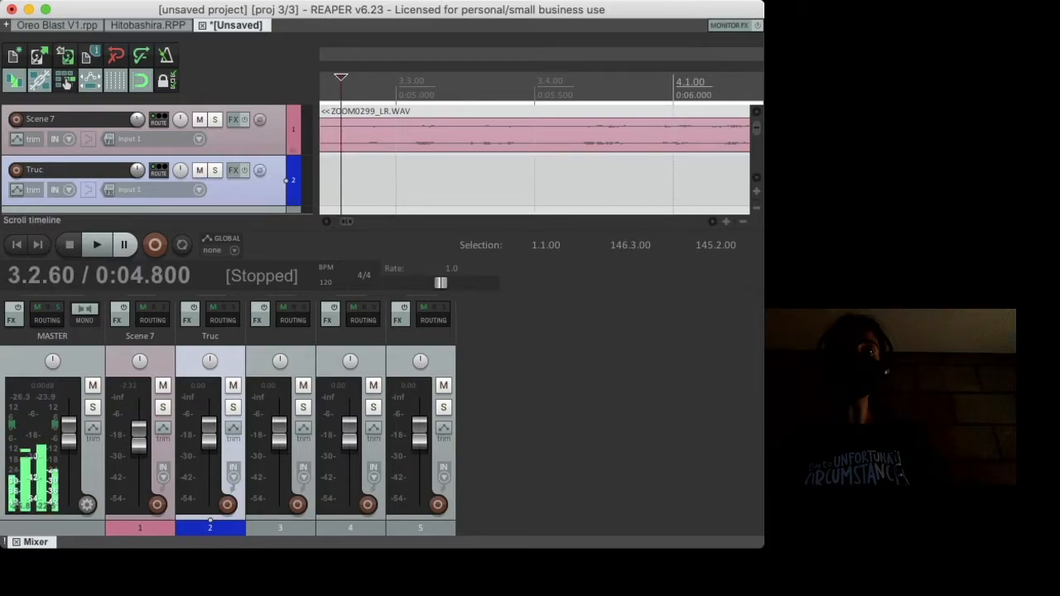
drag(340, 78, 290, 78)
- Play the Scene 7 recording from 3.2.23 and pause playback at 4.3.85
scroll(348, 134, down, 5)
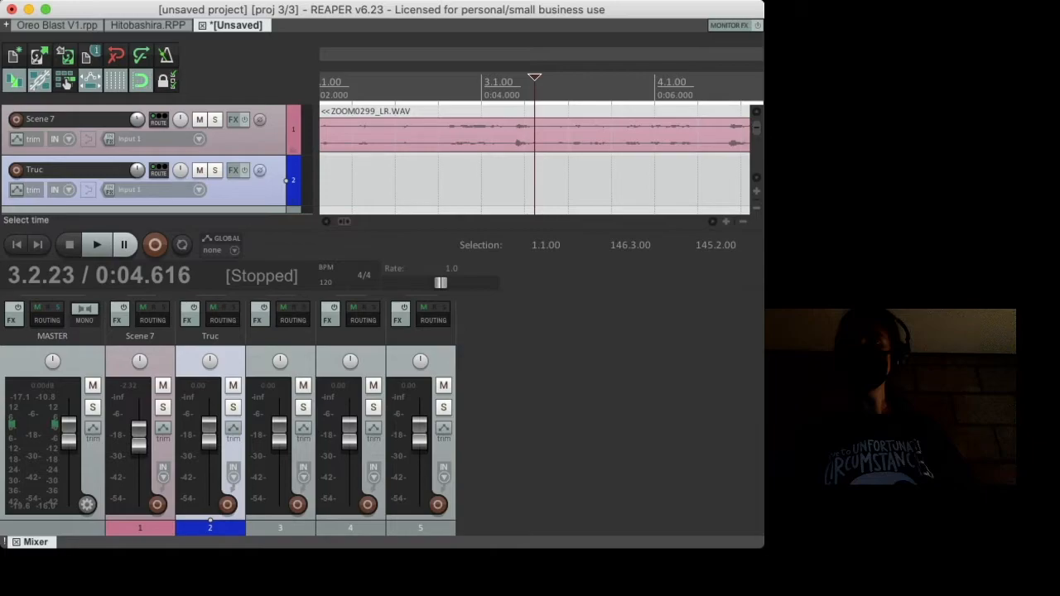
scroll(534, 134, down, 5)
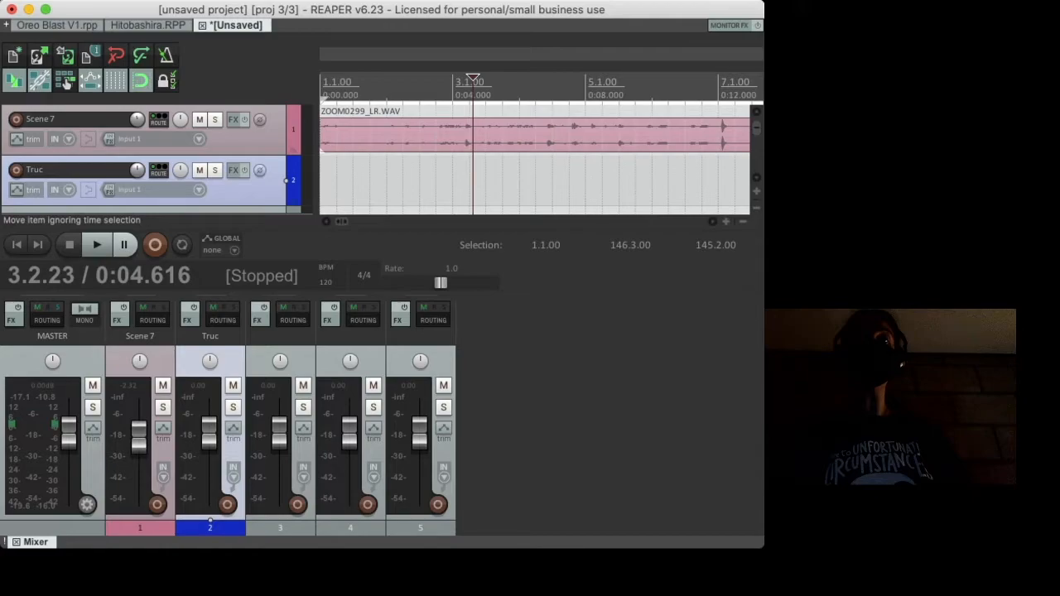
scroll(534, 135, down, 4)
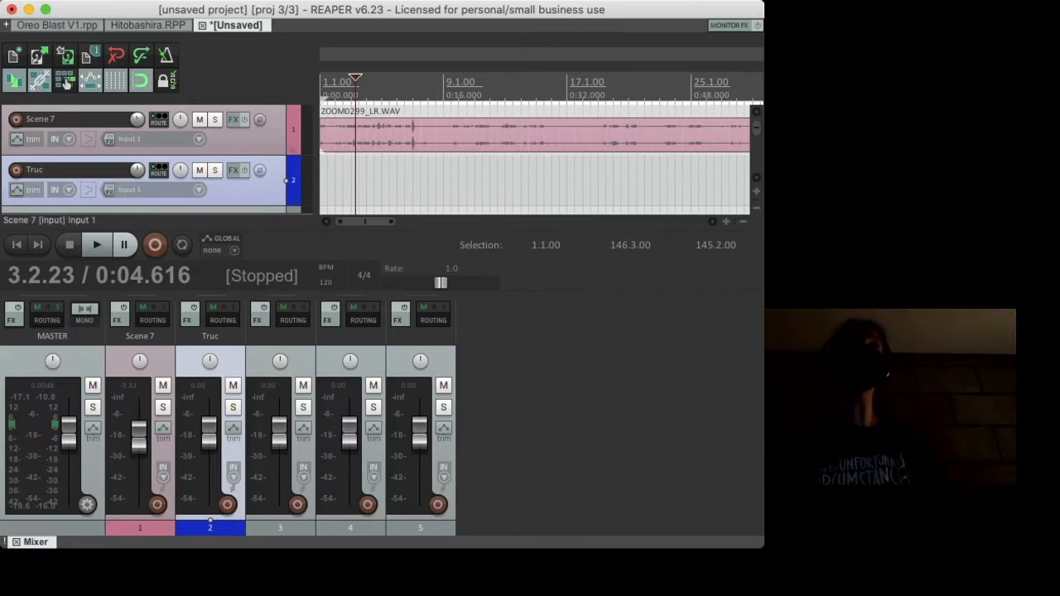
scroll(535, 134, down, 1)
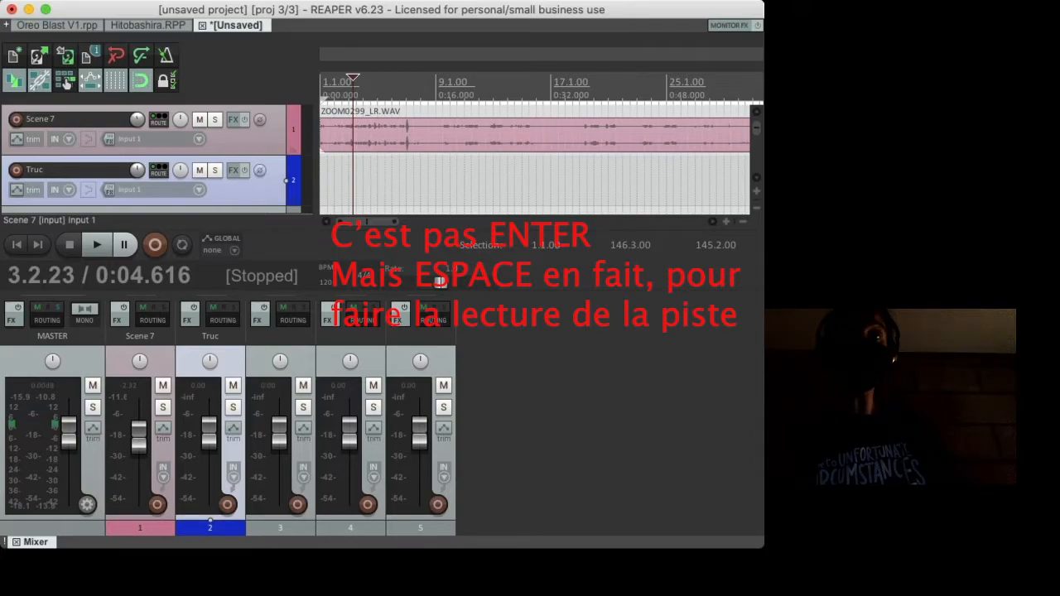
key(space)
key(space)
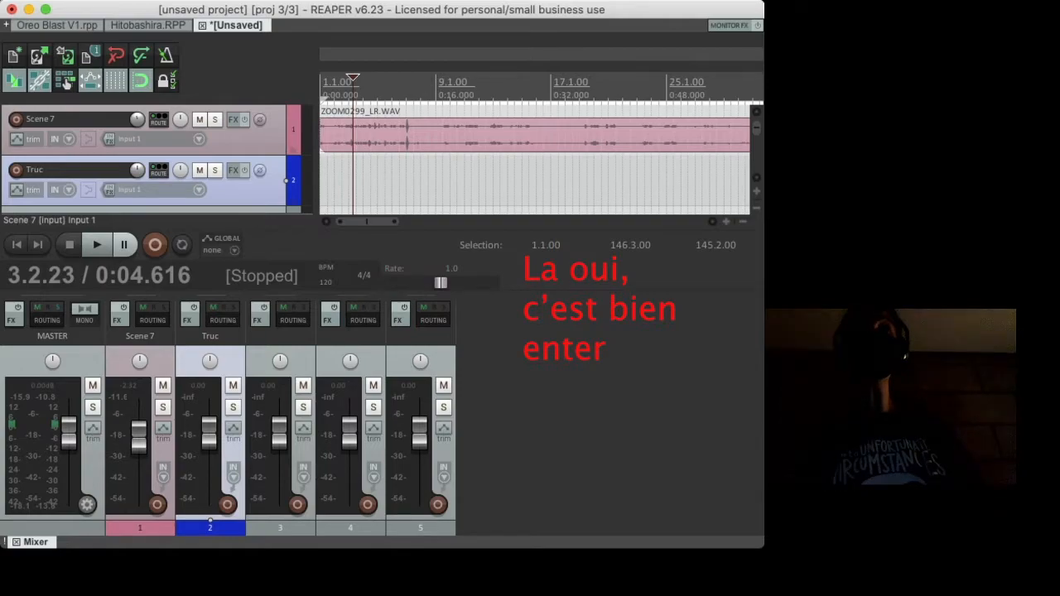
key(space)
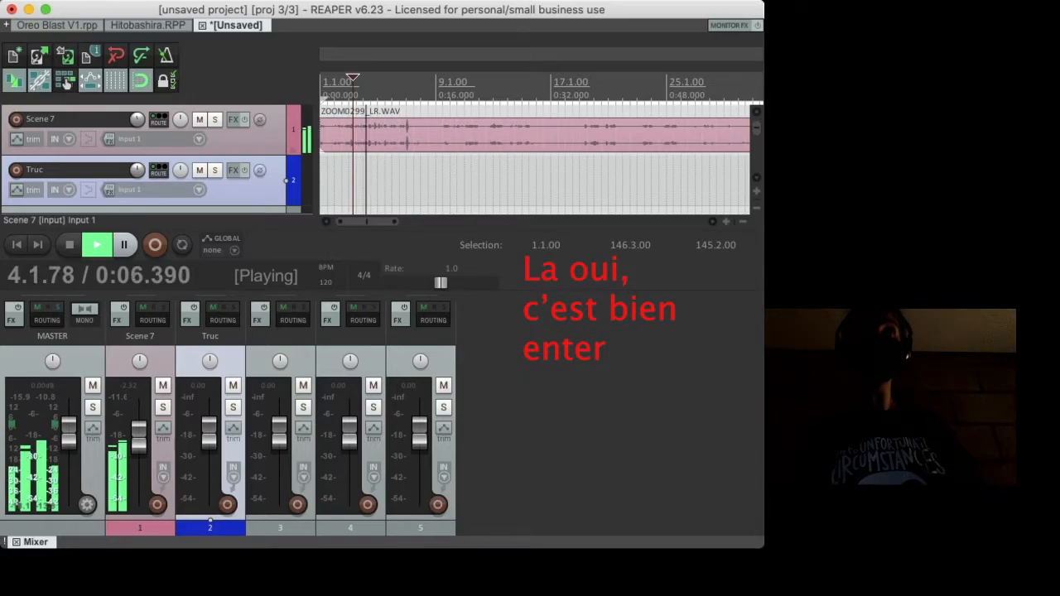
key(ctrl+space)
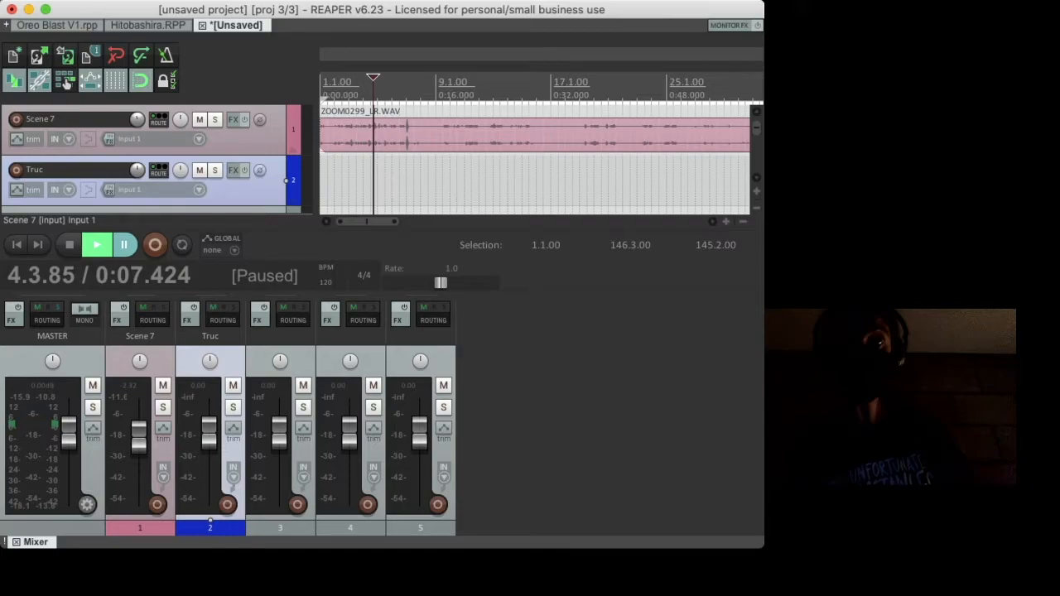
- Split the Scene 7 recording into three segments at 8.3.00 and 16.3.00
click(428, 133)
key(s)
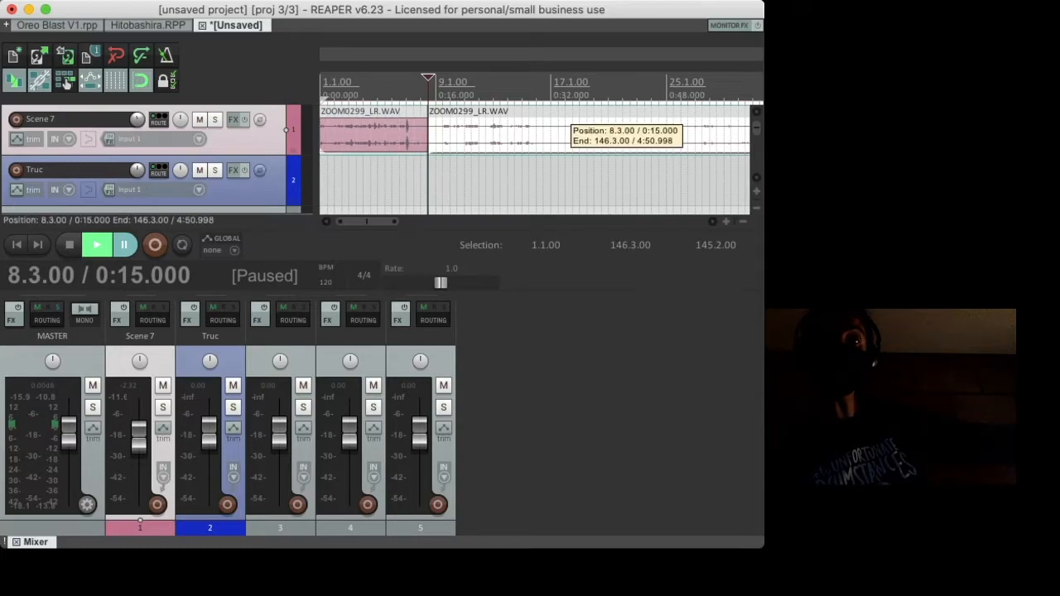
click(544, 129)
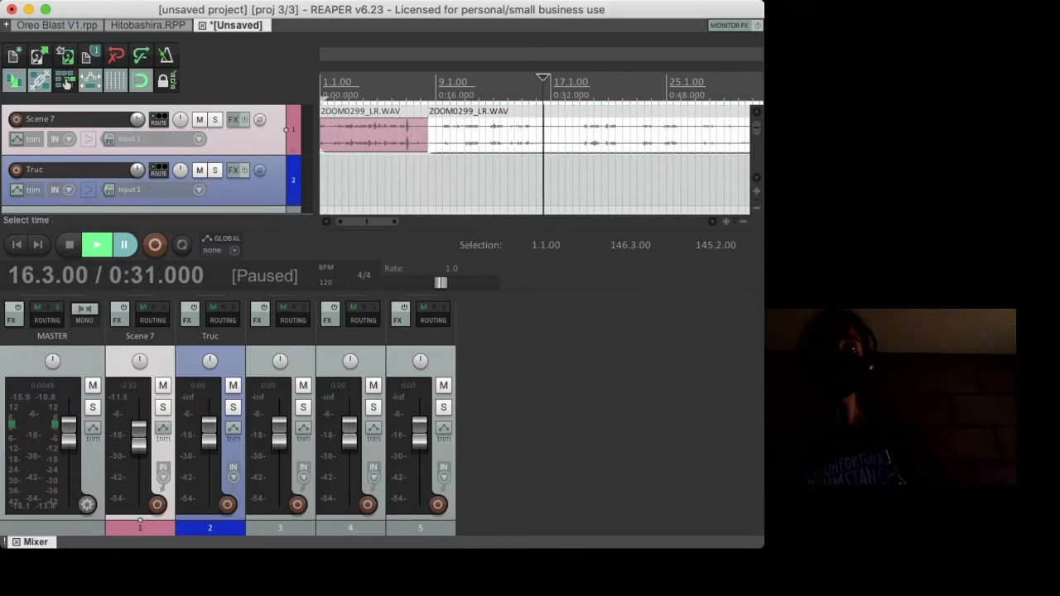
key(s)
click(515, 180)
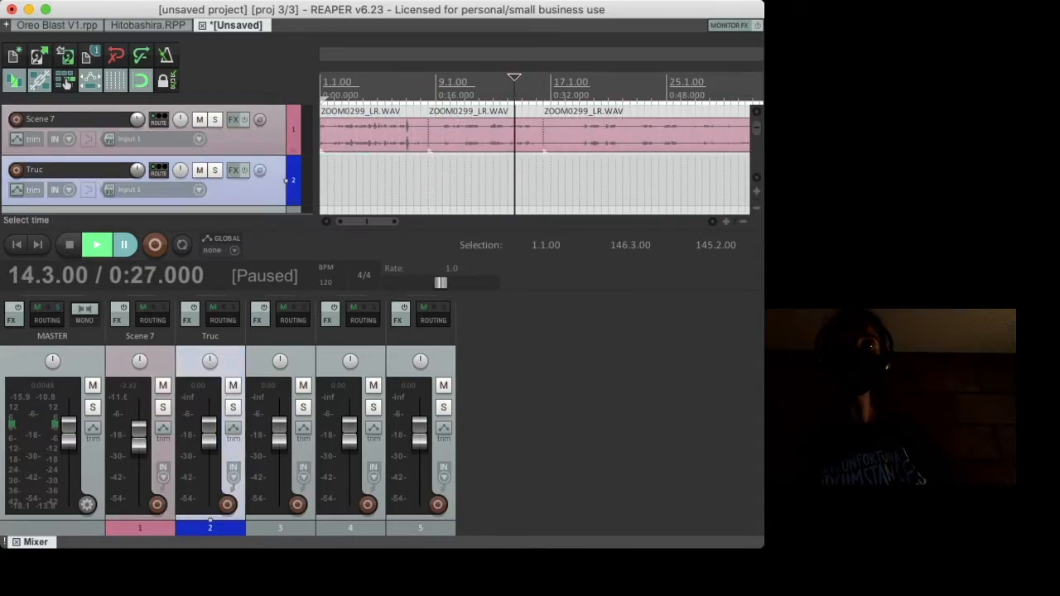
- Delete the first segment of the recording, from 1.1.00 to 8.3.00, on the Scene 7 track
click(472, 133)
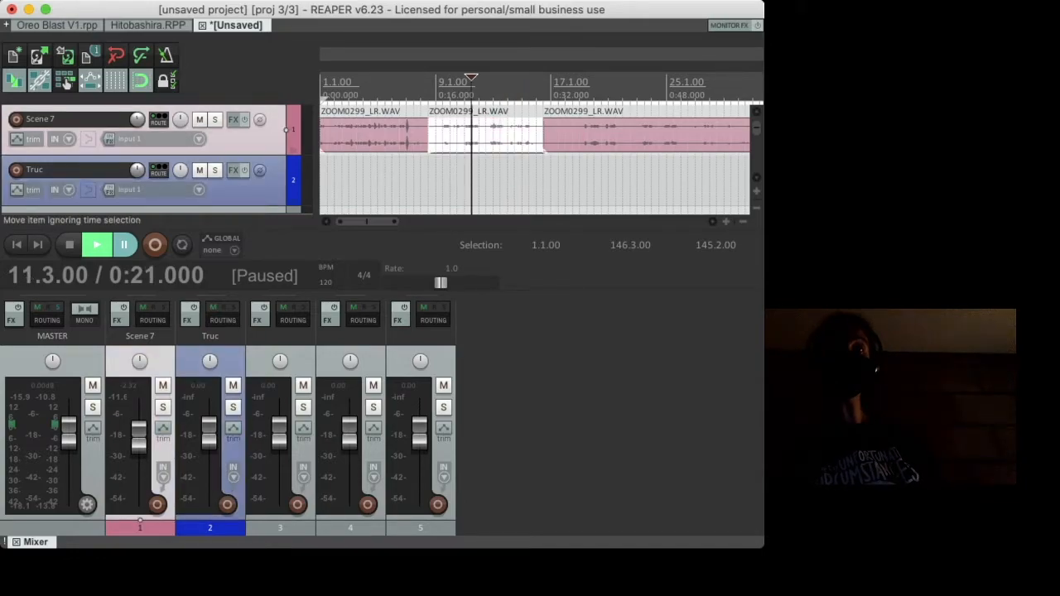
click(363, 133)
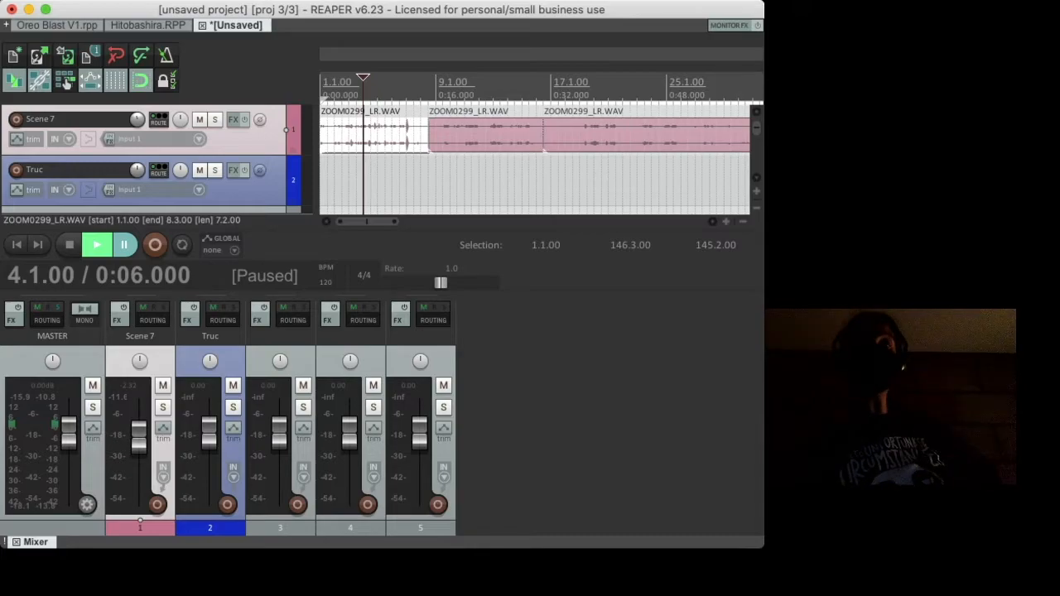
key(Delete)
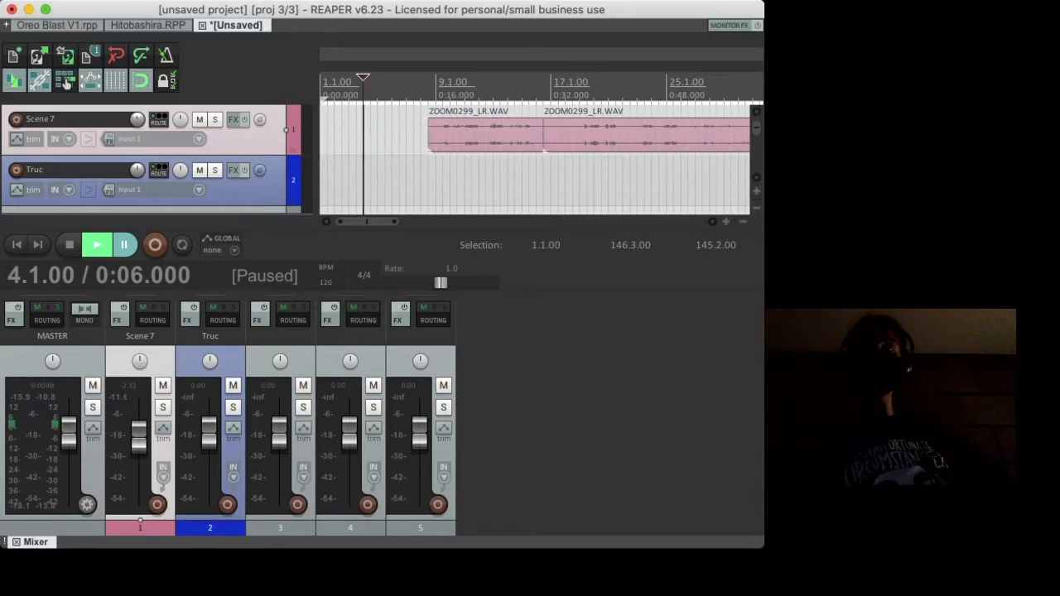
- Split the remaining recording at 23.1.00 and select the segment between 16.3.00 and 23.1.00
click(636, 135)
key(s)
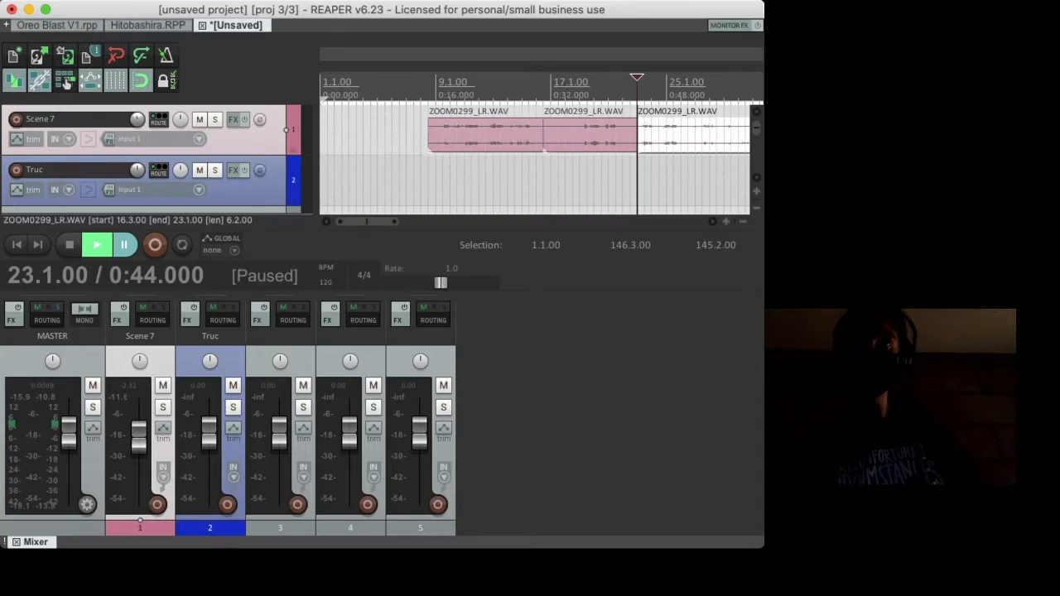
click(593, 135)
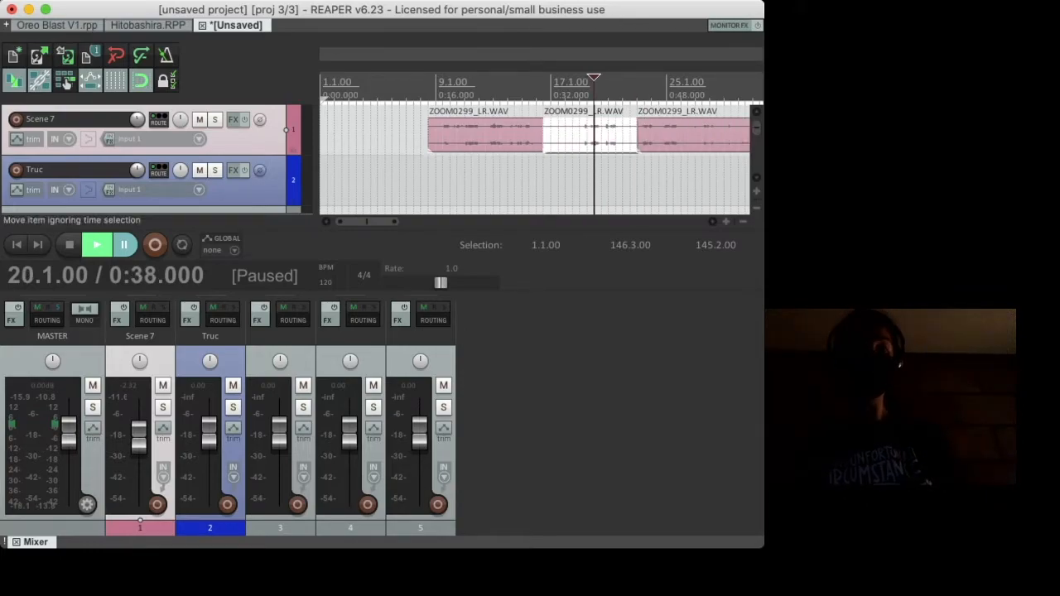
- Delete the segment between 16.3.00 and 23.1.00 on the Scene 7 track
click(544, 90)
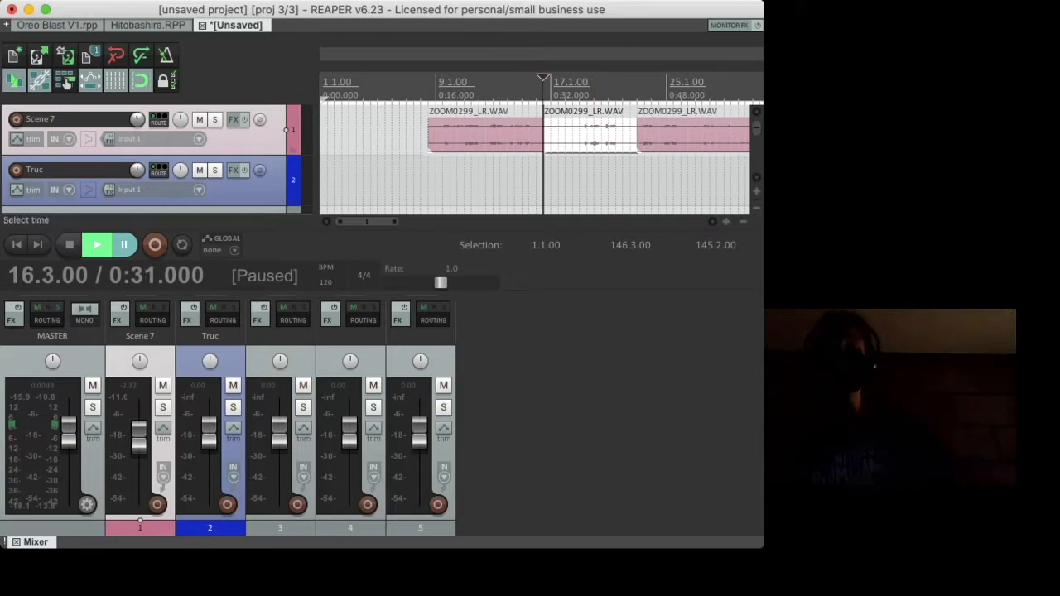
click(593, 136)
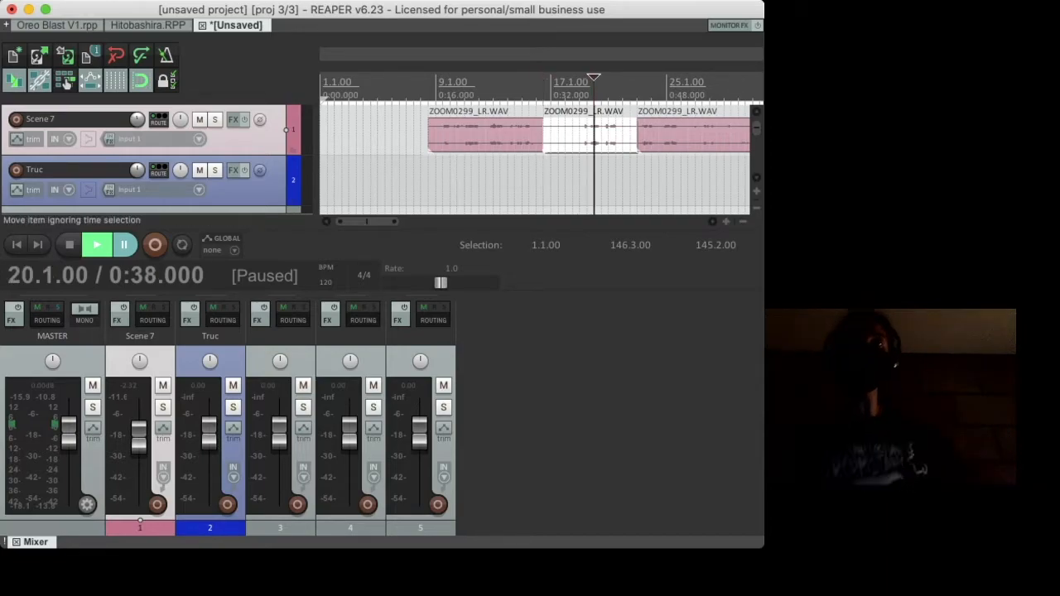
key(Delete)
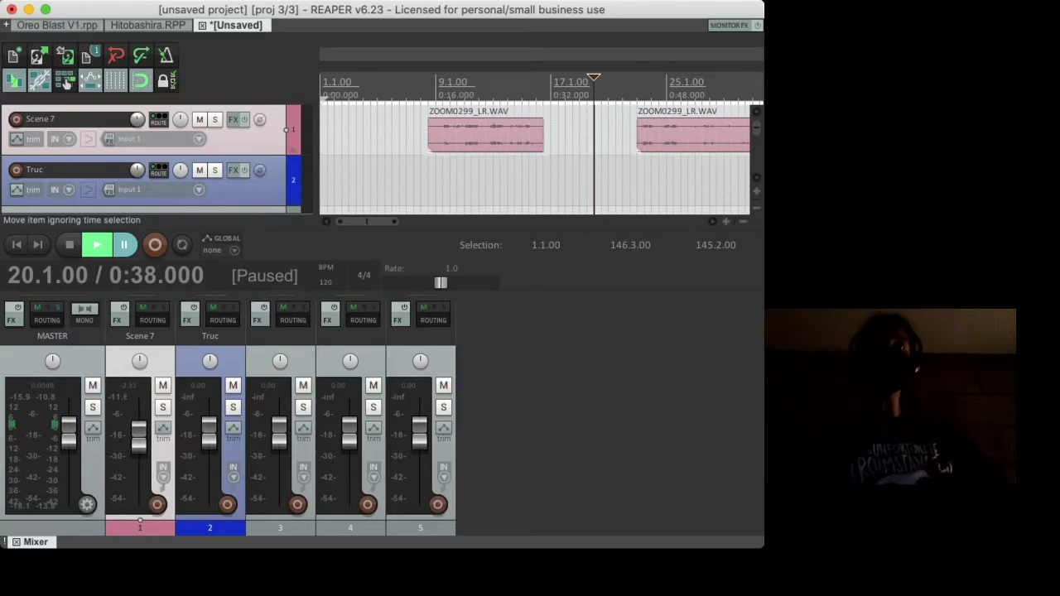
- Restart playback from 9.1.00 and split the first remaining Scene 7 segment there
click(436, 182)
key(space)
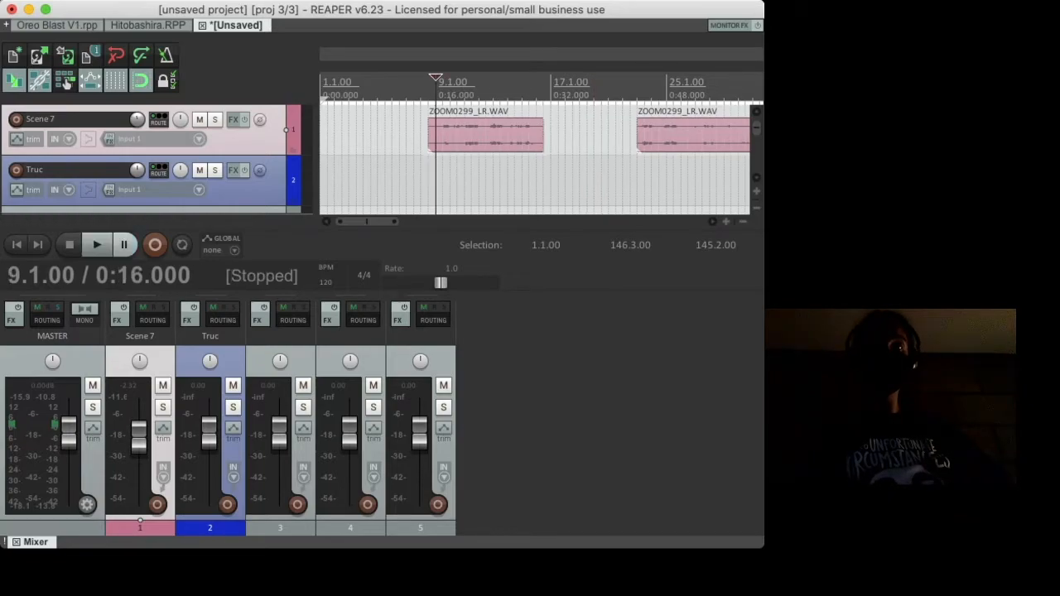
key(space)
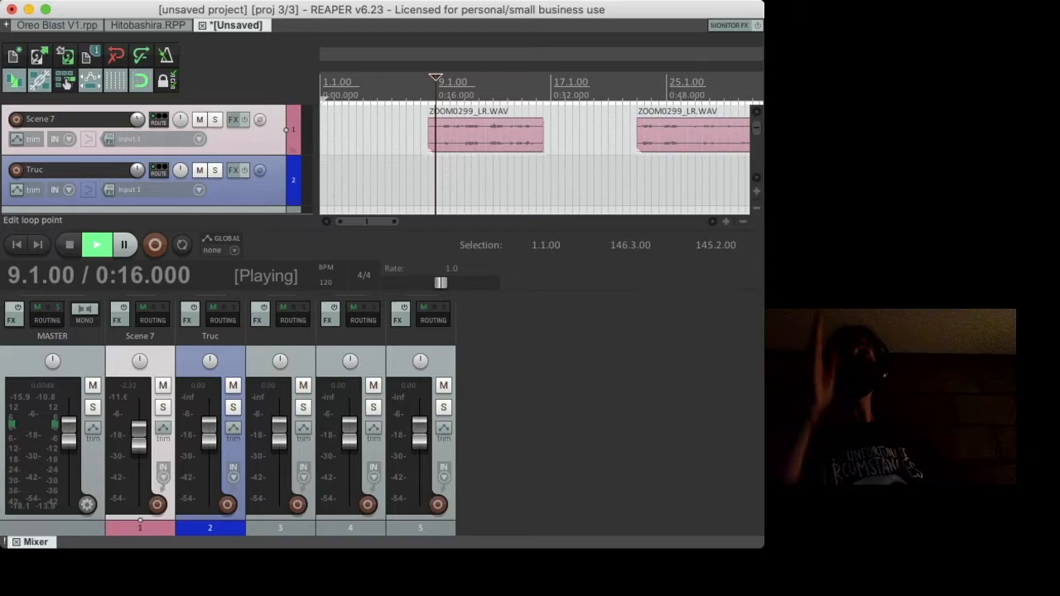
key(s)
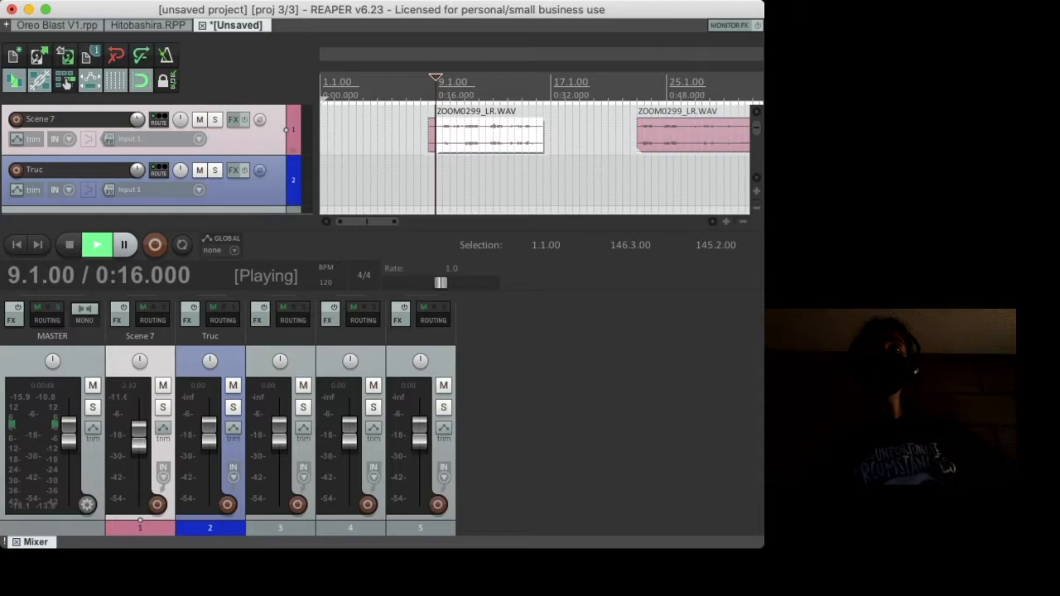
- Set a time selection from 9.1.00 to 12.3.00 and split the Scene 7 segment at 16.1.00
drag(437, 97, 486, 96)
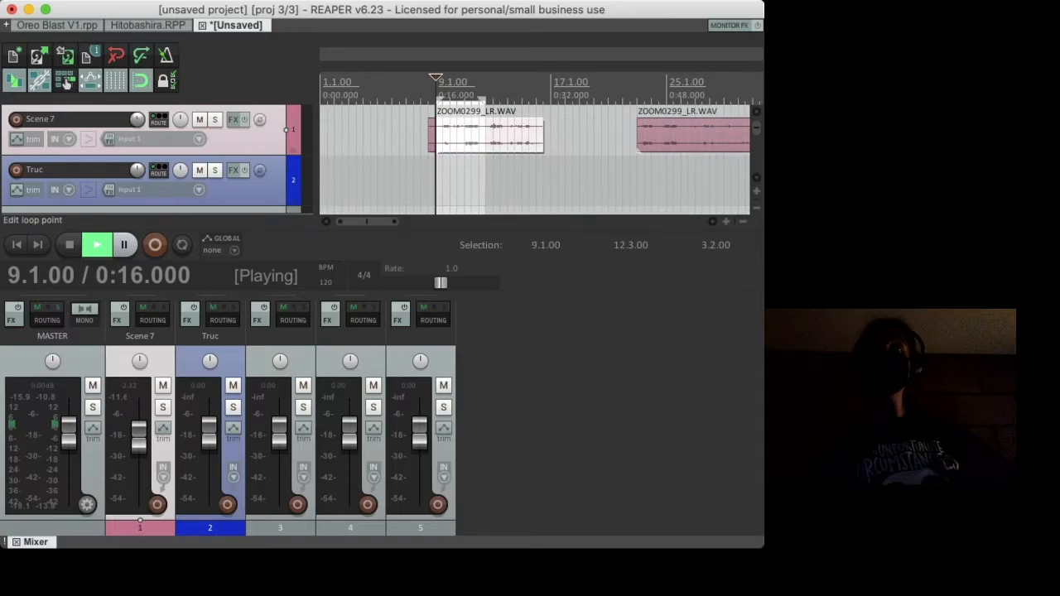
click(537, 135)
key(s)
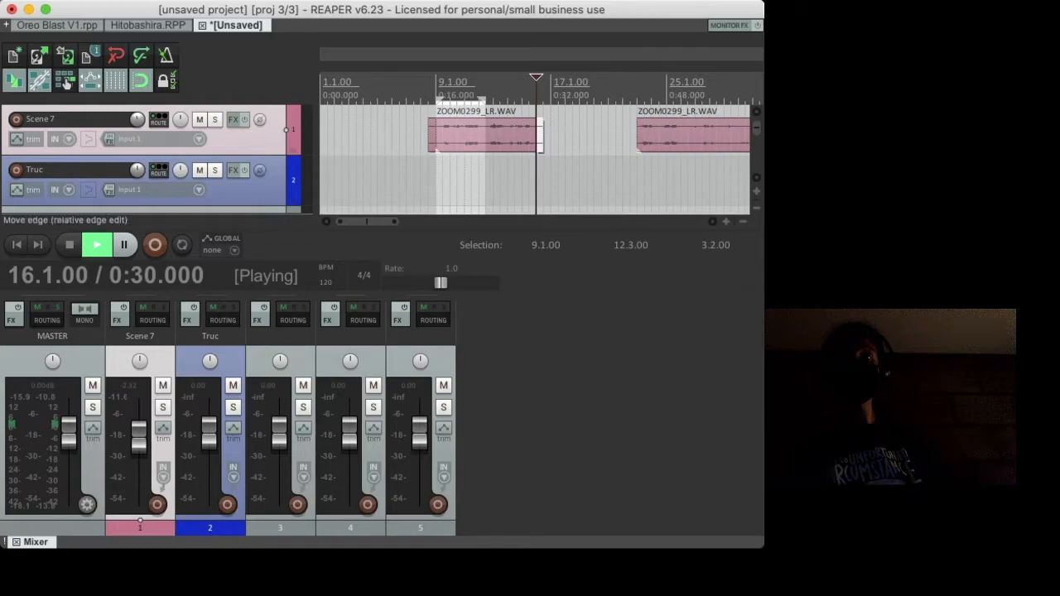
- Remove the short leftover pieces of the recording before 9.1.00 and after 16.1.00
drag(428, 136, 436, 136)
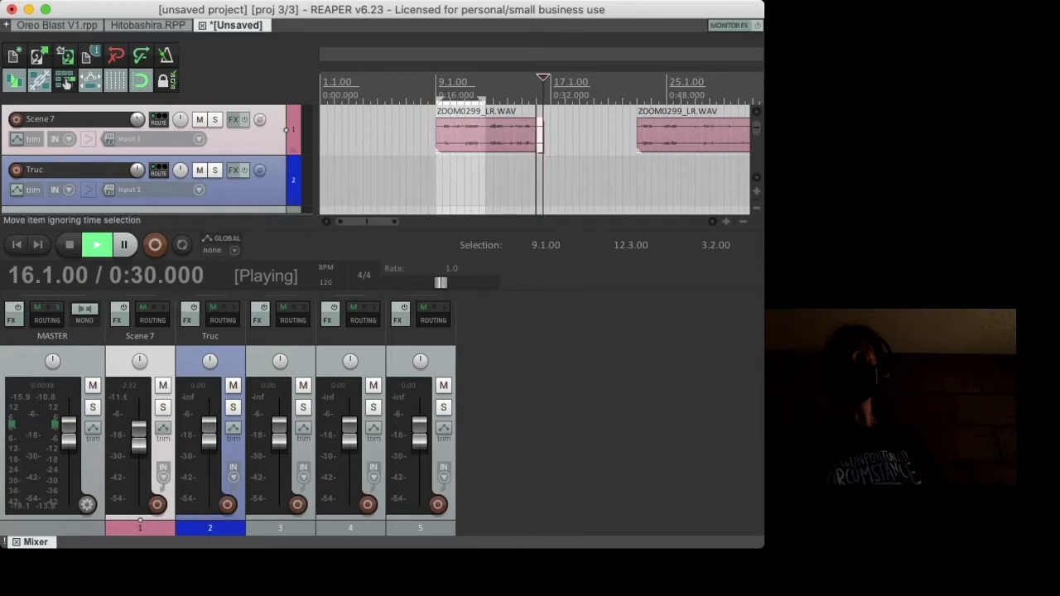
key(Delete)
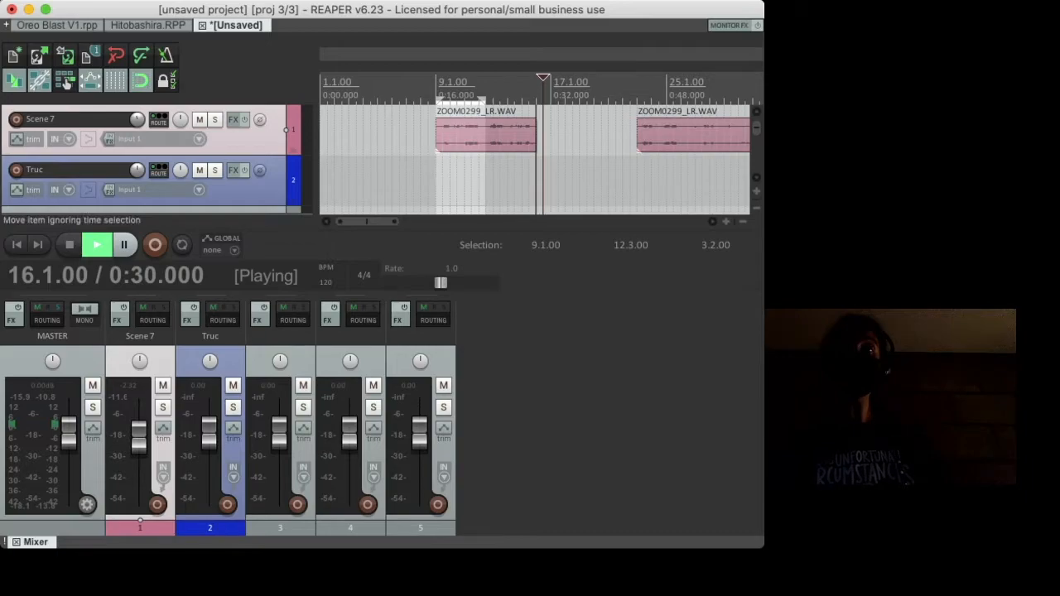
- Move the trimmed clip to the project start and the last clip to about 10.1.00, and stop playback
drag(500, 130, 381, 130)
drag(688, 137, 501, 136)
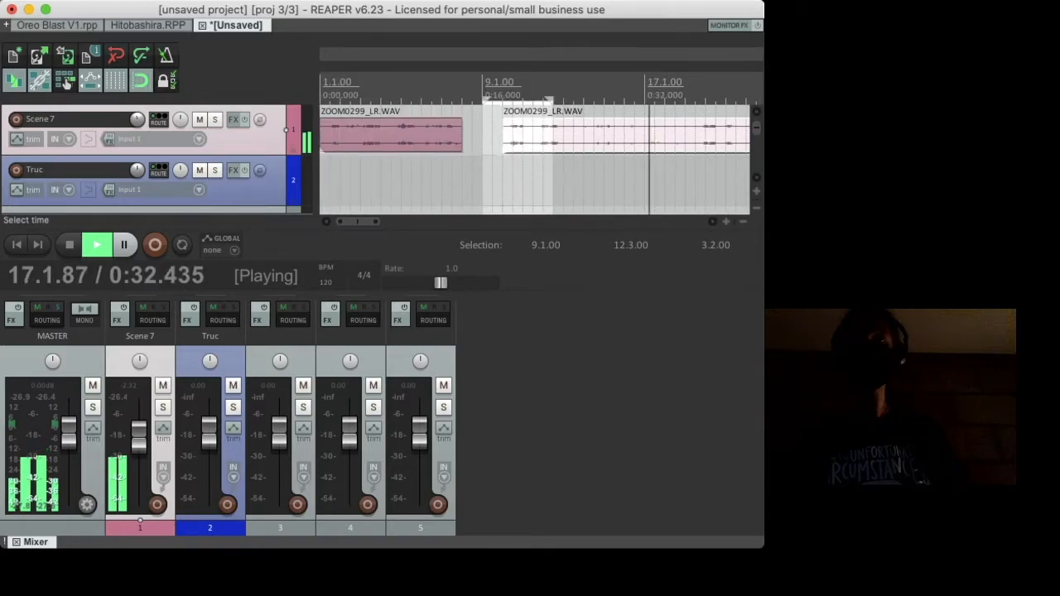
key(space)
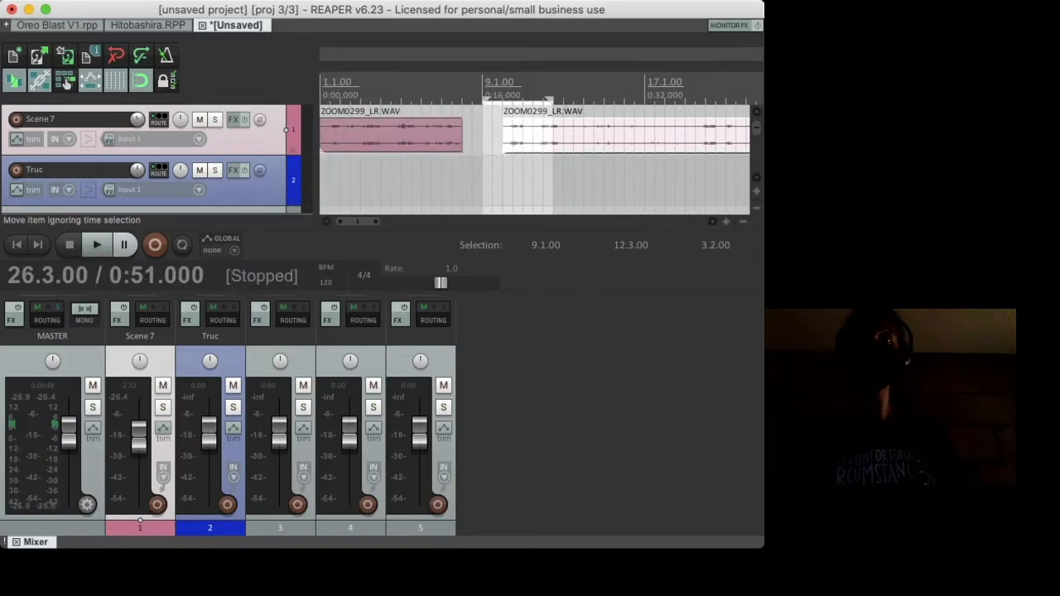
- Shift the first clip to 1.3.00 and move it back to the project start
drag(419, 125, 453, 147)
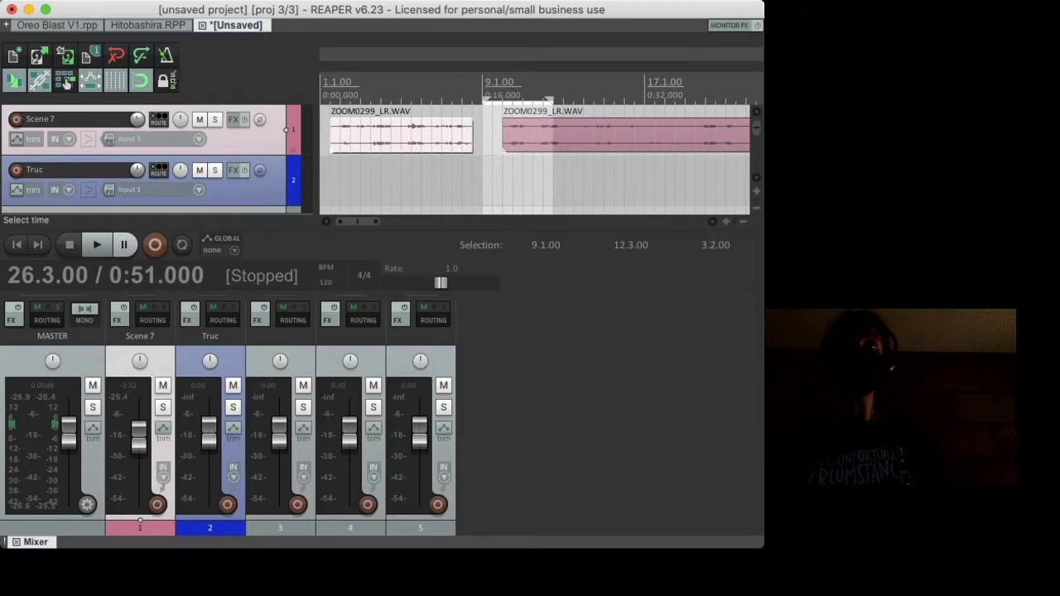
click(401, 136)
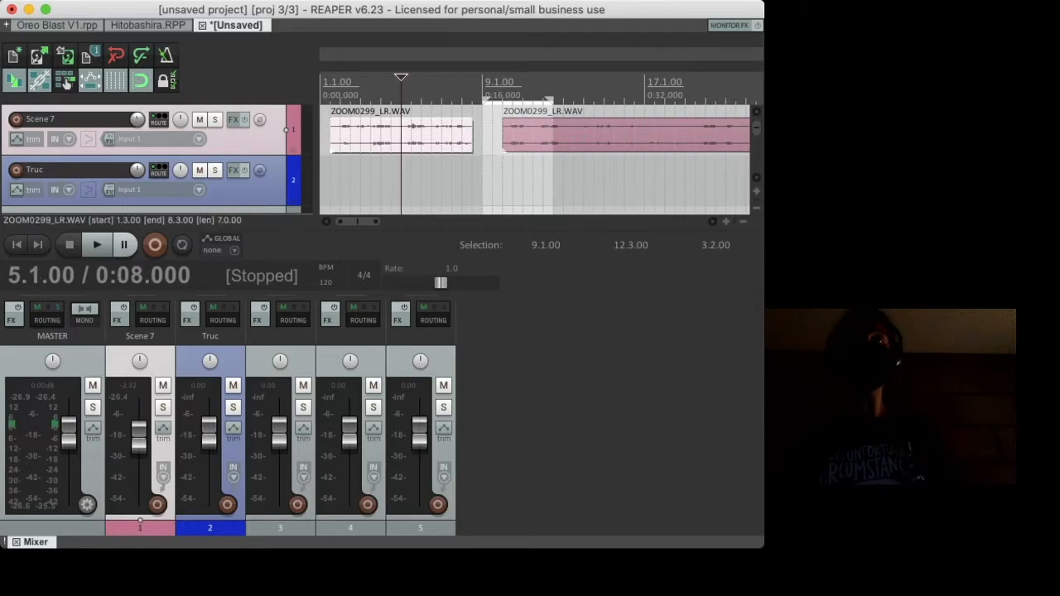
mouse_move(401, 135)
mouse_down()
mouse_move(391, 136)
mouse_move(409, 130)
mouse_move(389, 133)
mouse_up()
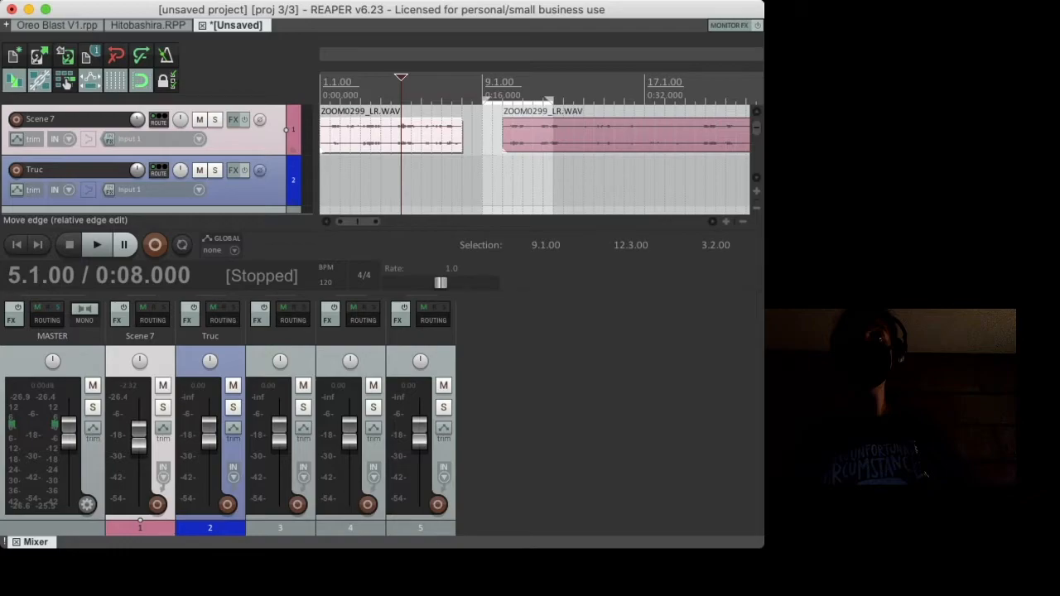
- Move the second clip to 9.1.00 and select both Scene 7 clips together
drag(522, 132, 504, 133)
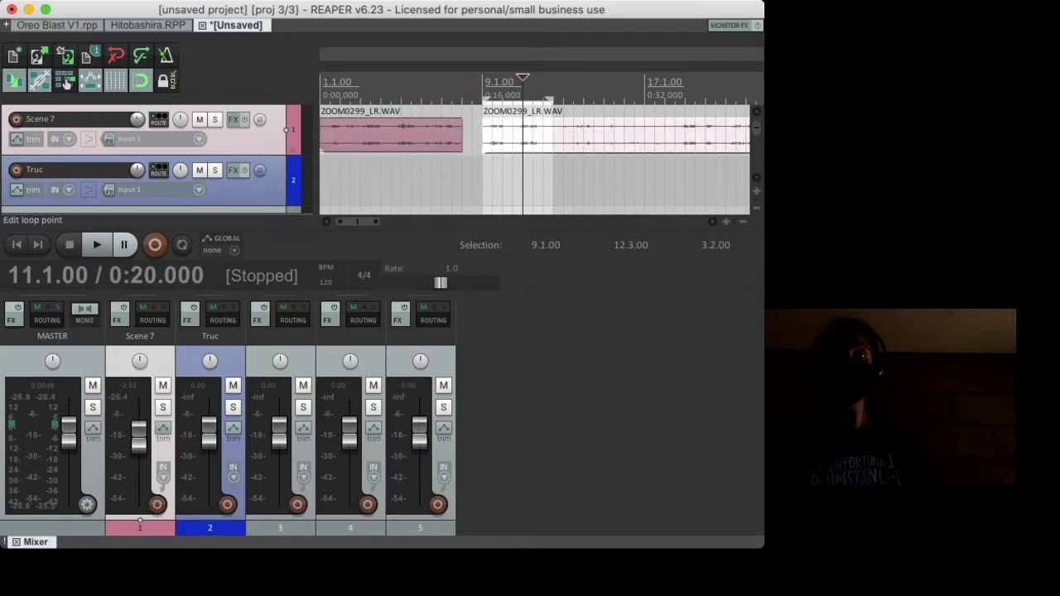
drag(387, 110, 675, 213)
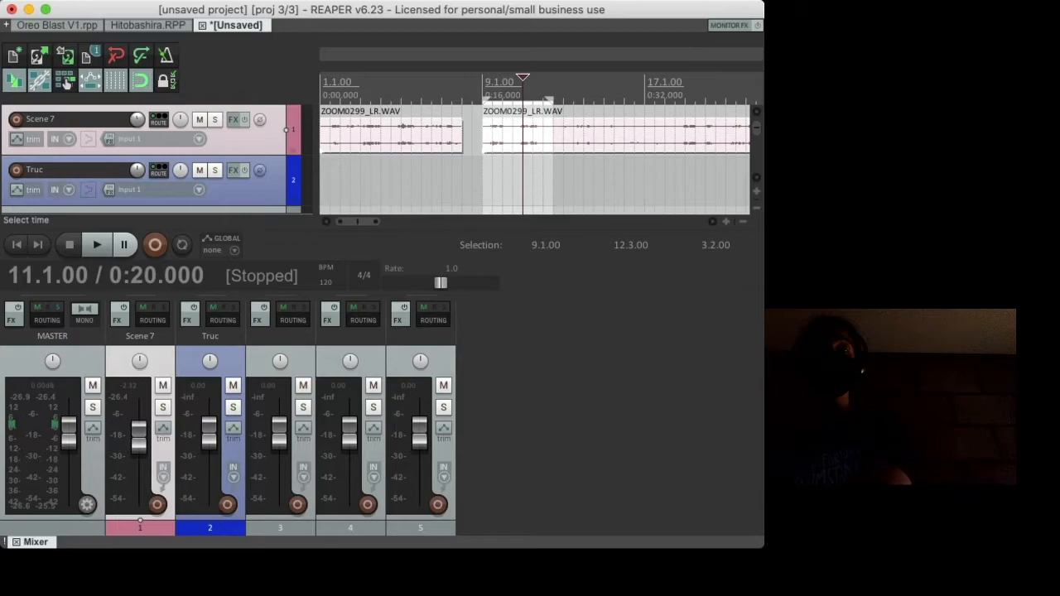
drag(538, 139, 579, 131)
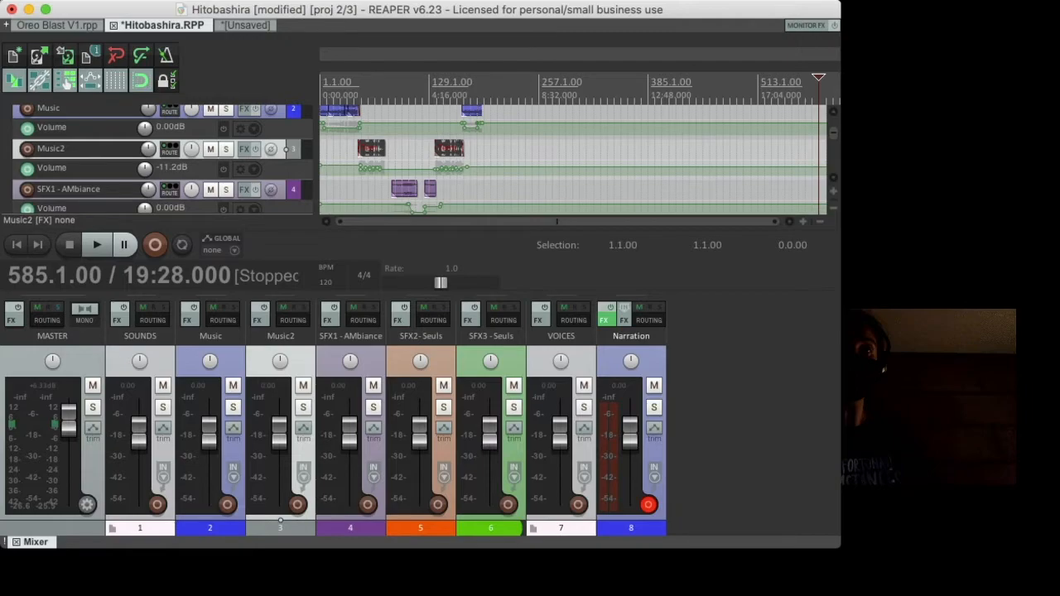
- Examine the Hitobashira project's track layout from the SOUNDS group to the Narration track, and return to the unsaved project
scroll(573, 159, up, 2)
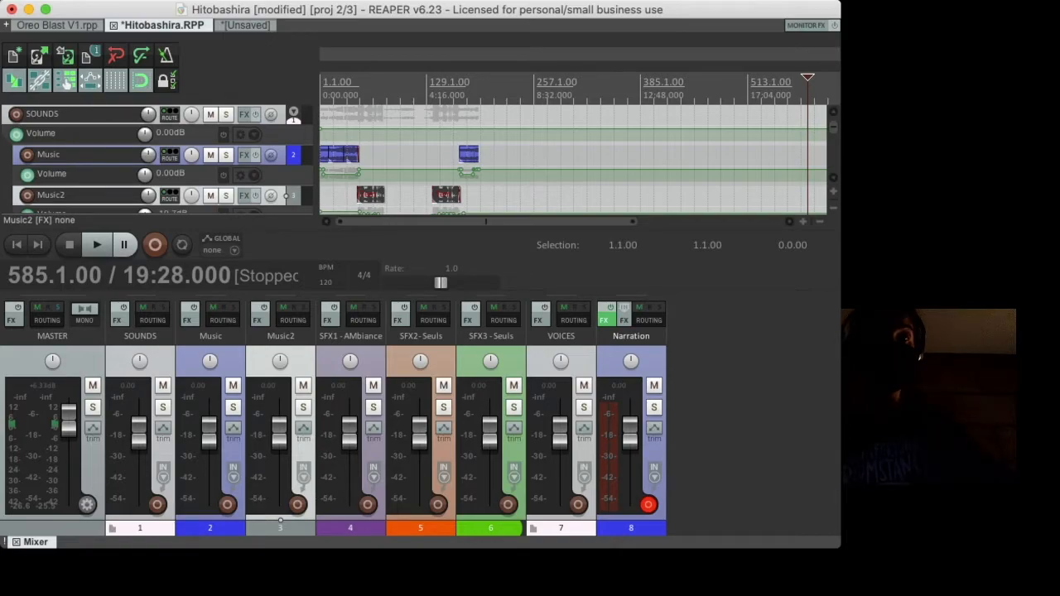
scroll(574, 159, down, 1)
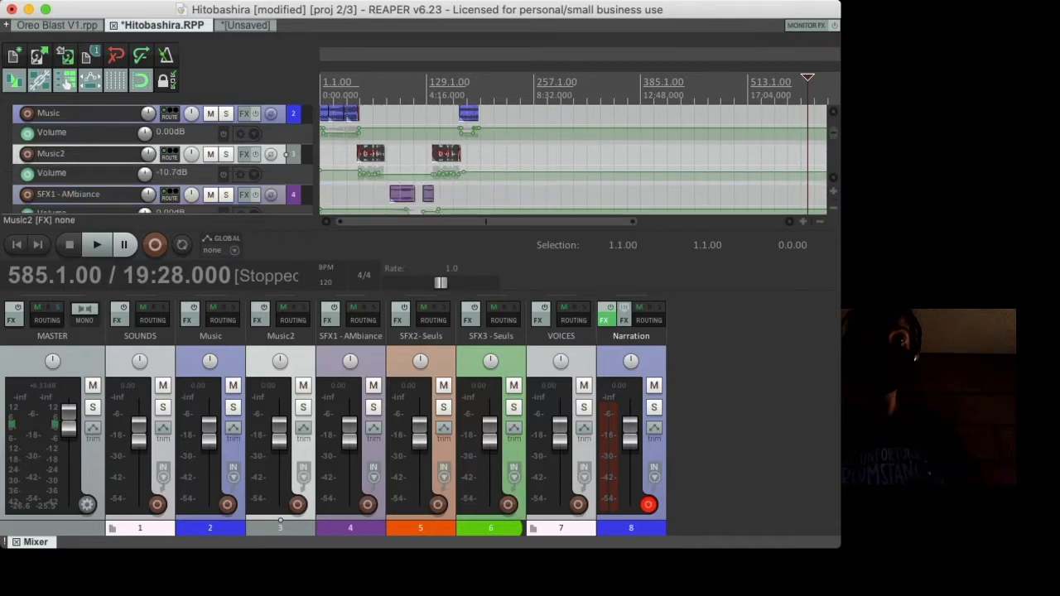
scroll(574, 159, down, 1)
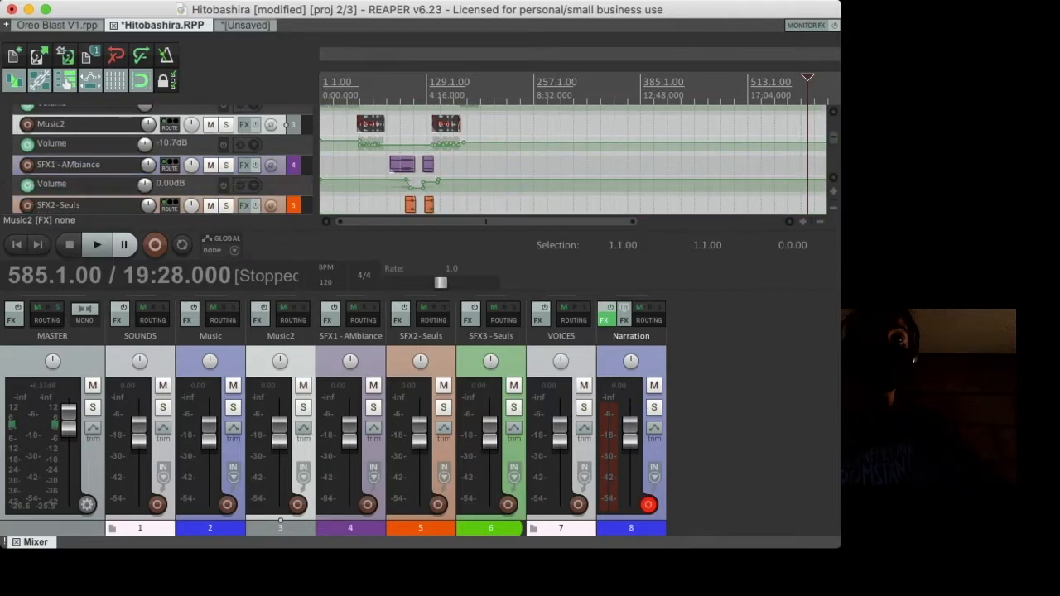
scroll(573, 159, down, 2)
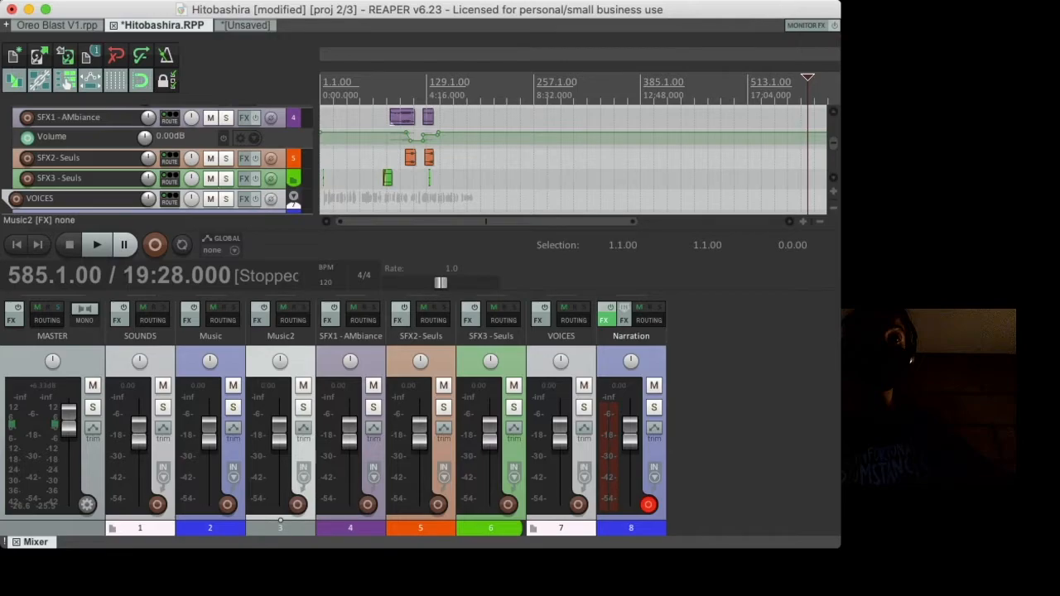
scroll(573, 159, down, 3)
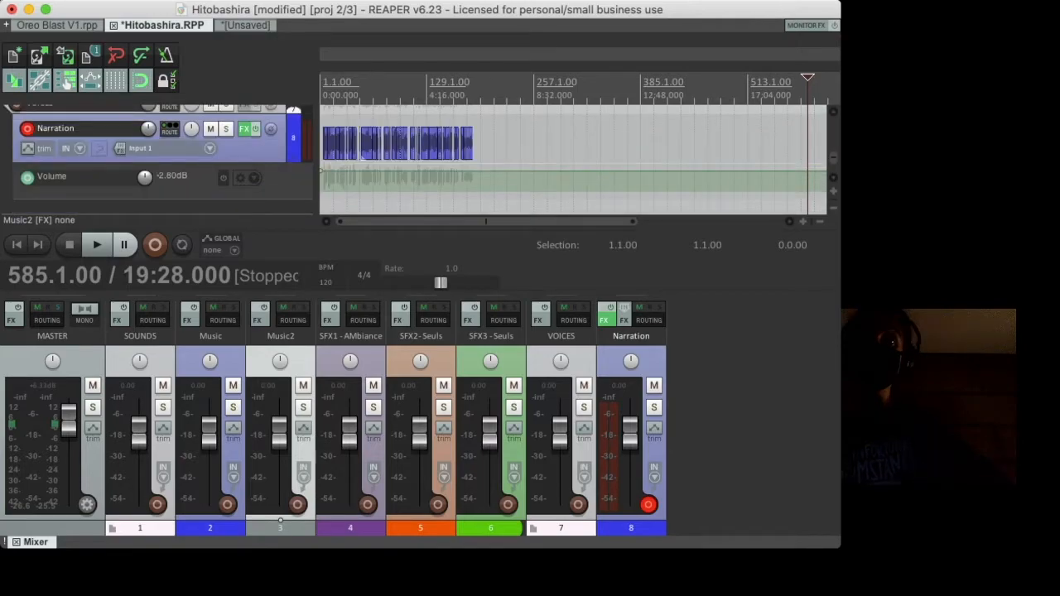
scroll(573, 159, down, 1)
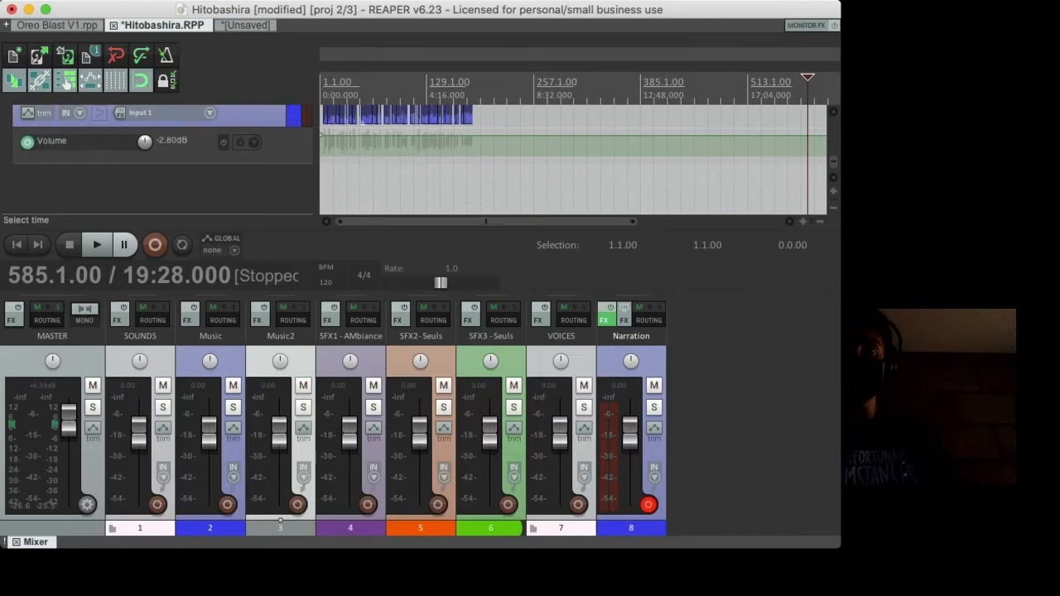
scroll(574, 159, up, 3)
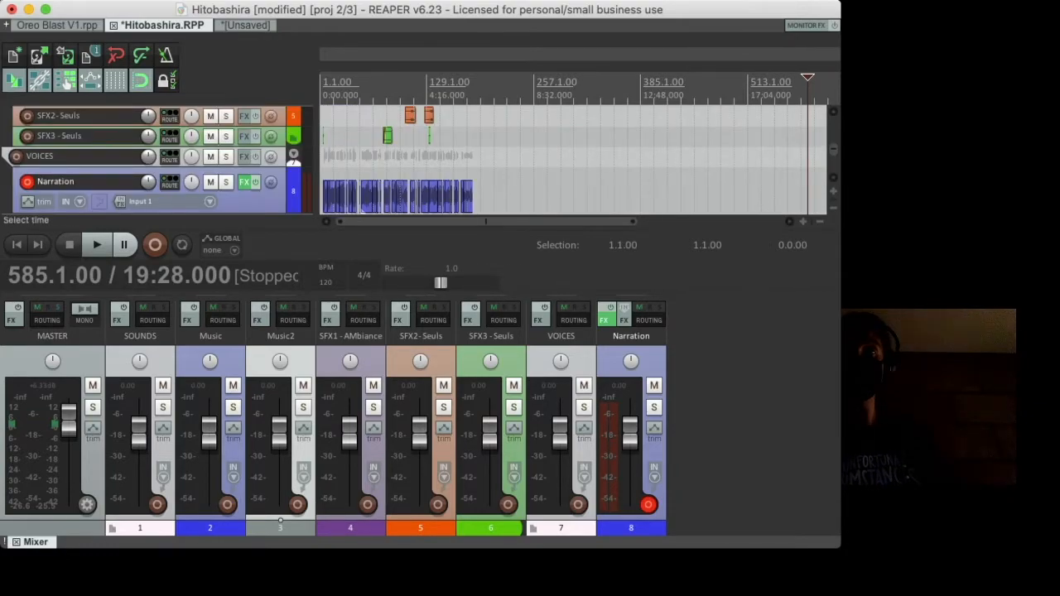
scroll(573, 159, up, 3)
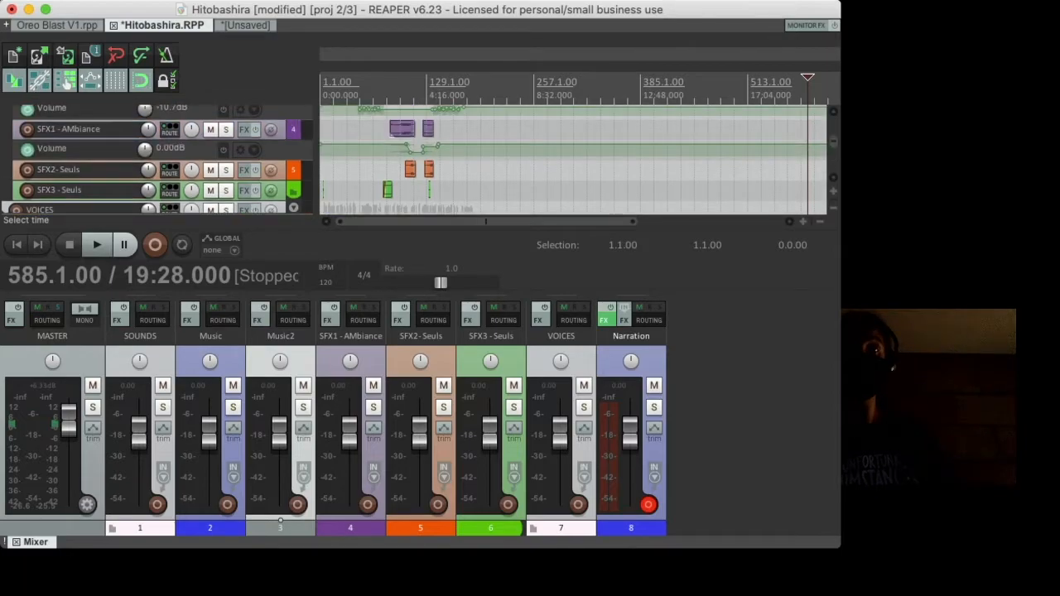
scroll(573, 159, up, 3)
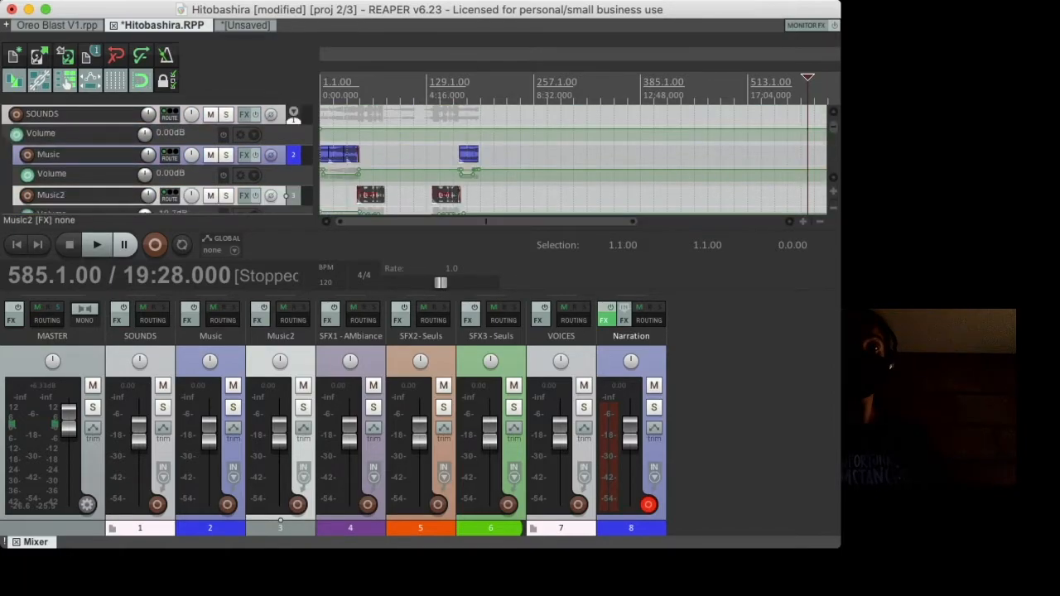
key(ctrl+Tab)
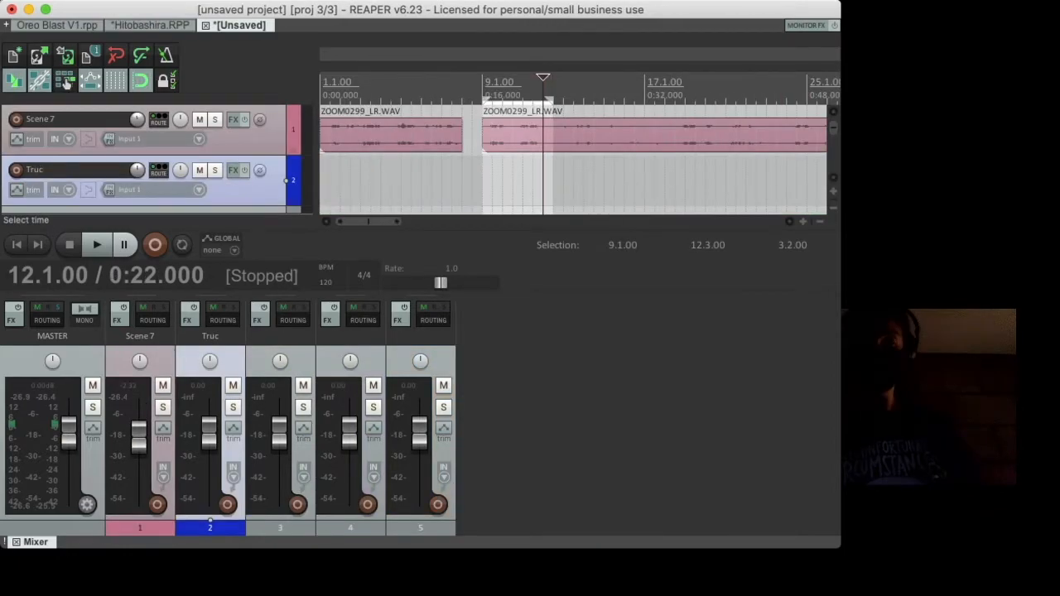
- Delete the first Scene 7 clip and move the remaining clip to the project start
click(412, 135)
key(Delete)
drag(593, 133, 430, 135)
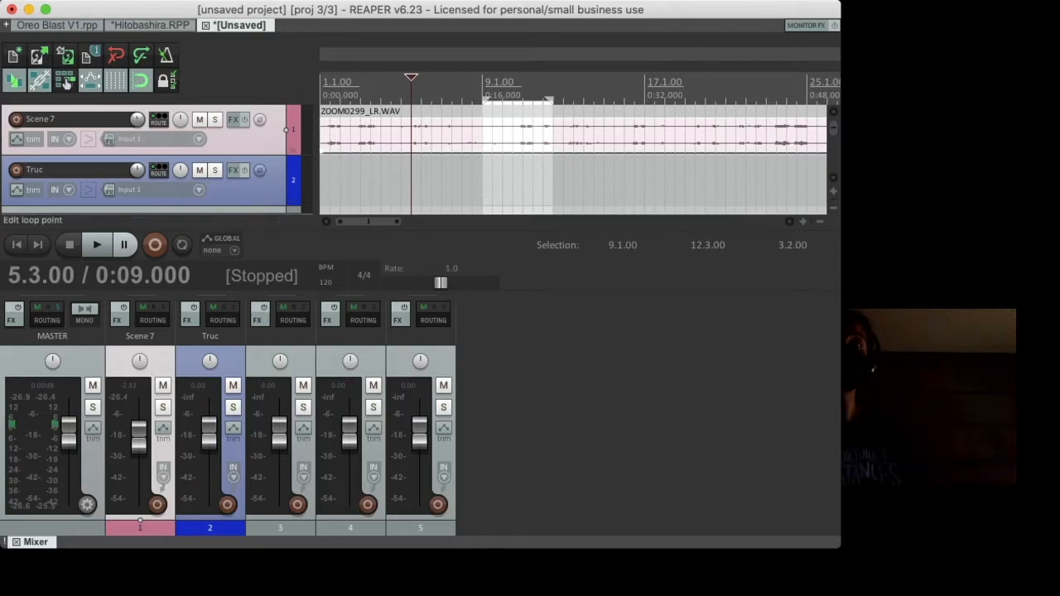
- Split the Scene 7 clip at 2.3.00 and delete the piece before the cut
click(351, 132)
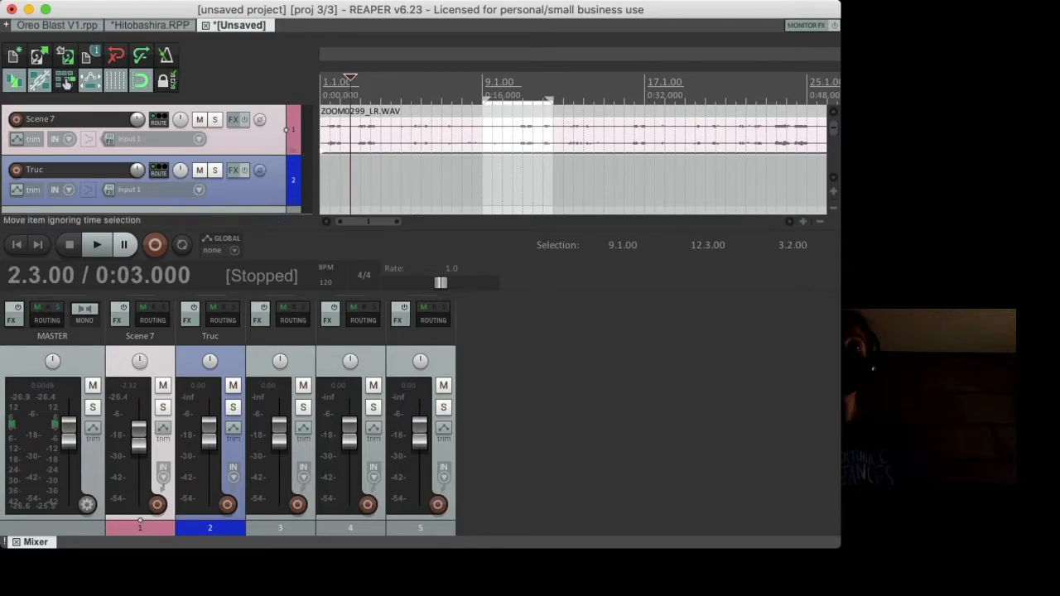
key(s)
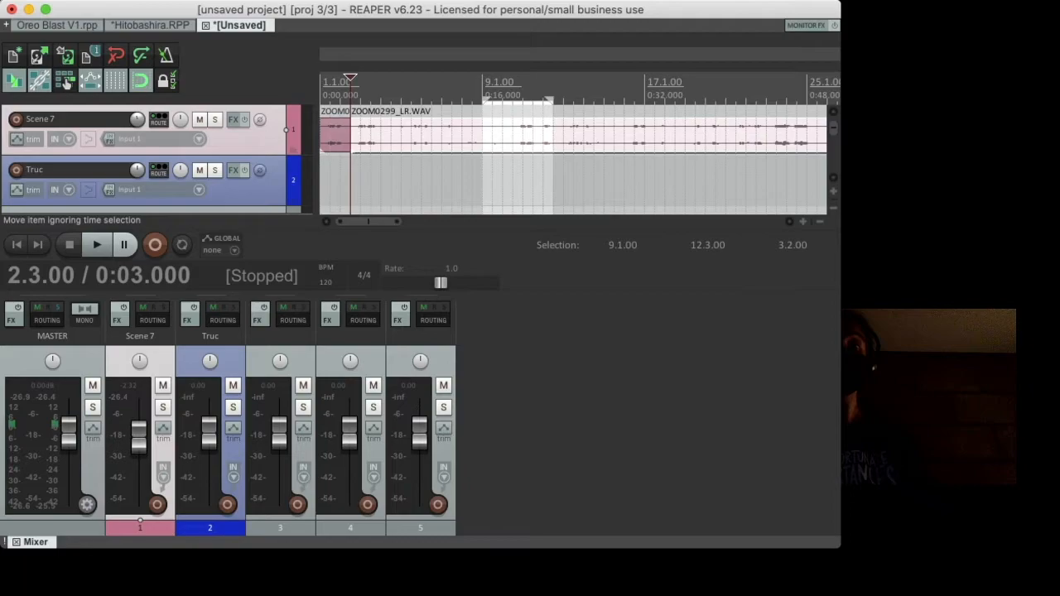
key(Delete)
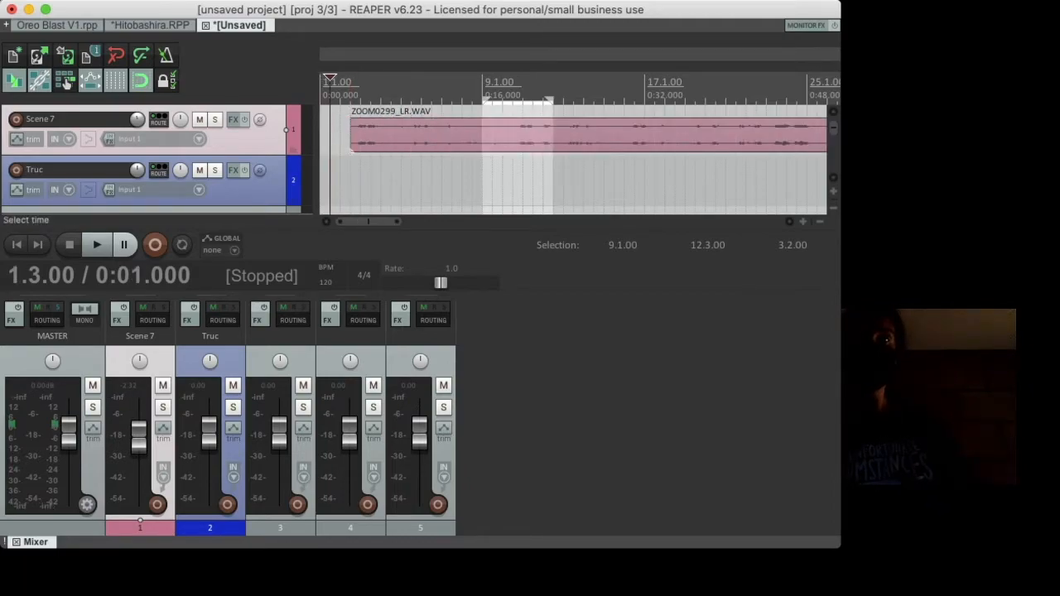
- Clear the time selection and move the remaining Scene 7 clip to 1.1.00
key(Escape)
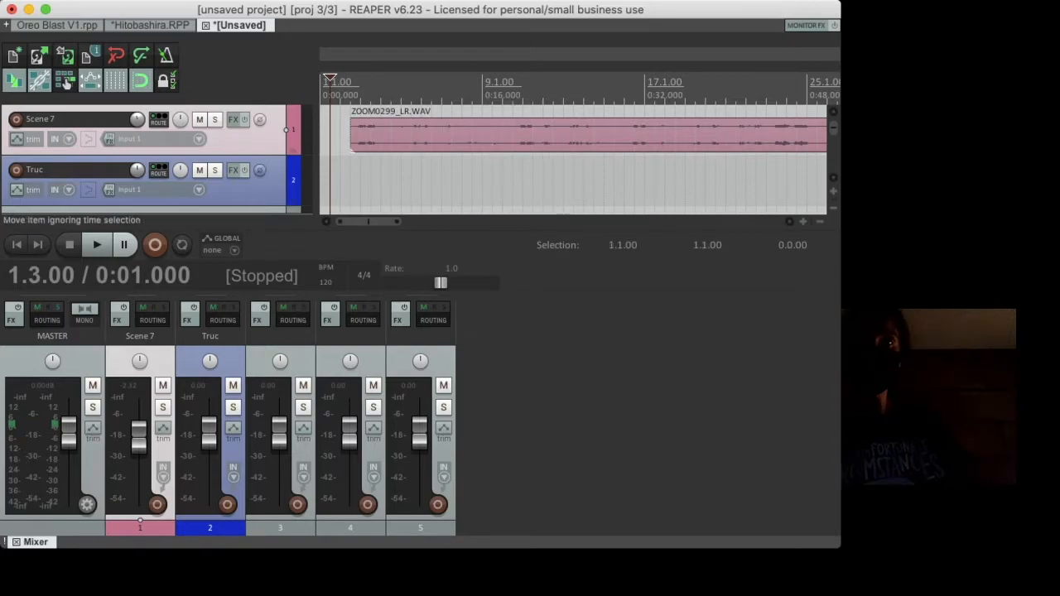
drag(460, 126, 429, 126)
- Split the Scene 7 clip at 9.1.00 and select the segment before the cut
click(482, 112)
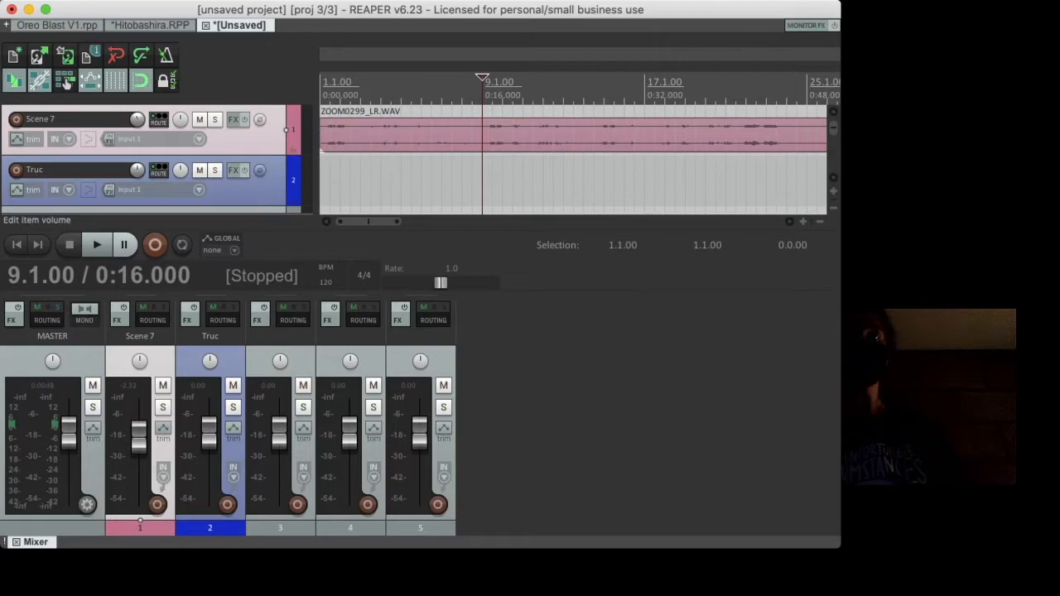
key(s)
click(442, 131)
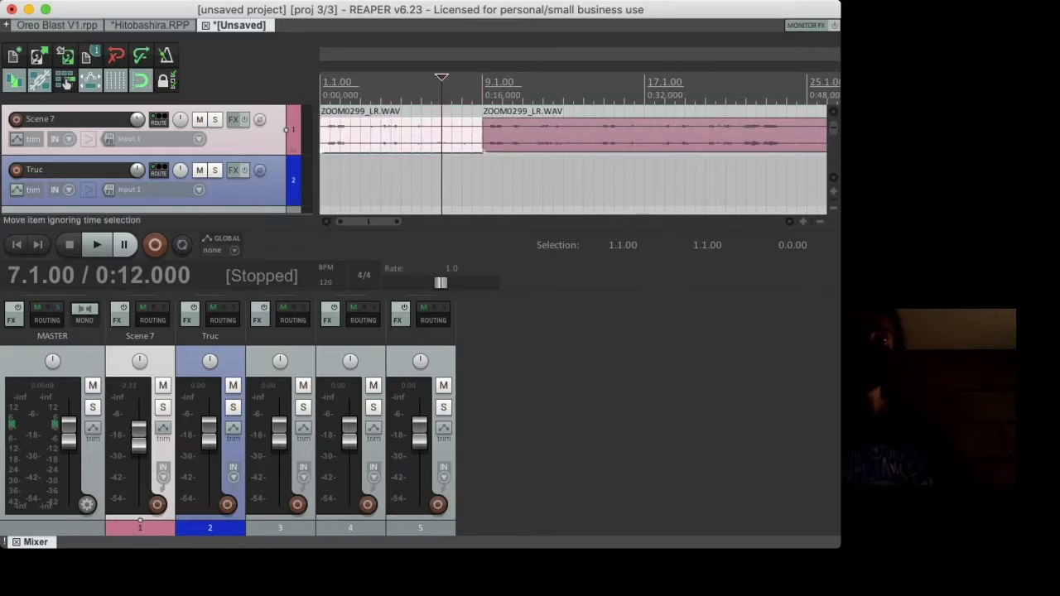
- Delete the selected Scene 7 segment before 9.1.00 and move the remaining clip to the project start
key(Delete)
drag(555, 128, 392, 125)
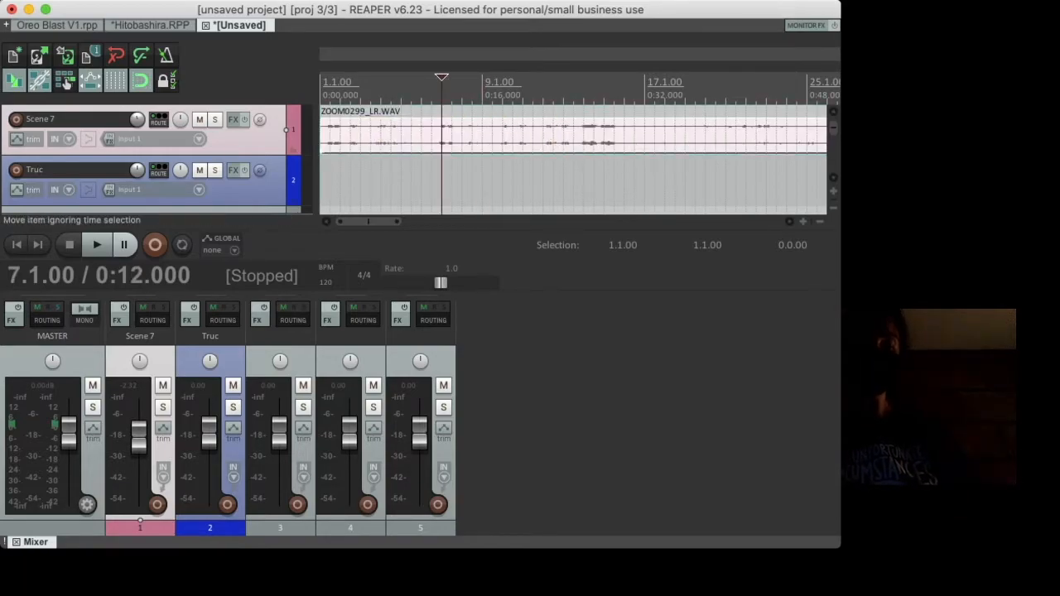
- Split the Scene 7 clip at 5.3.00 and place allumette.wav on the Truc track starting at the cut
click(412, 120)
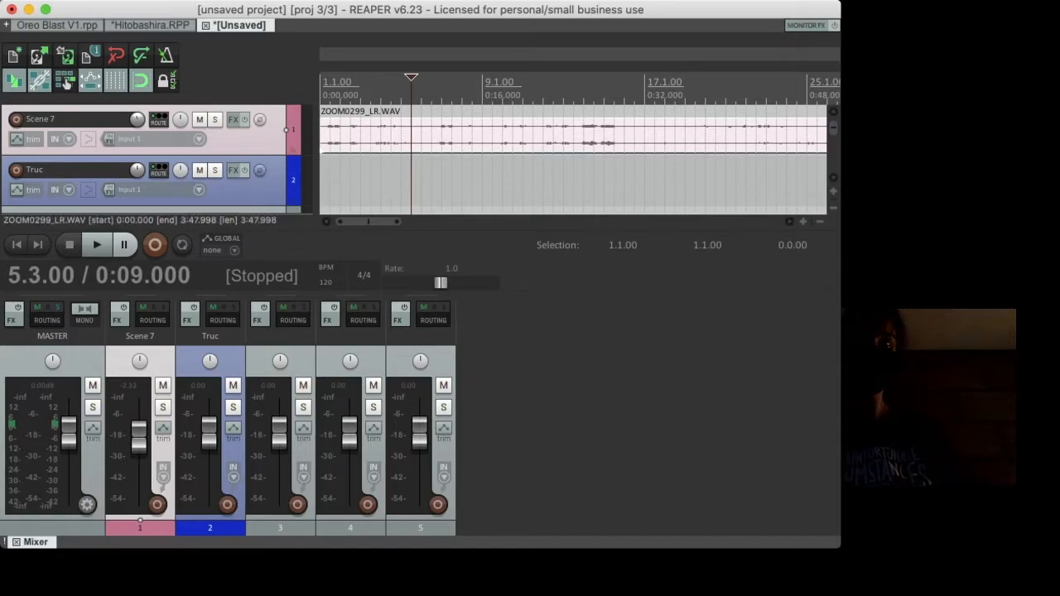
key(s)
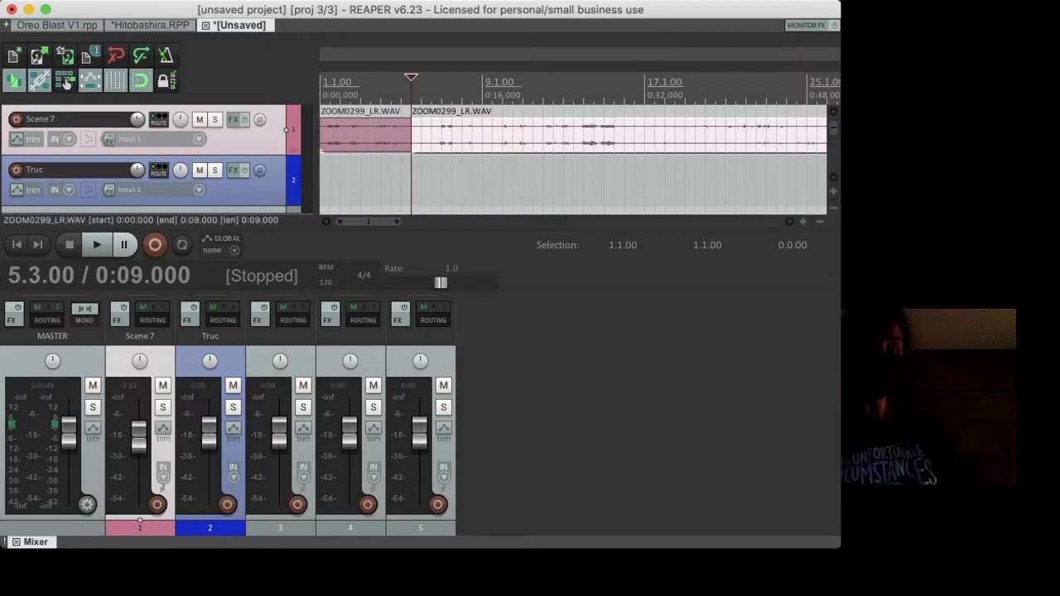
key(super+Tab)
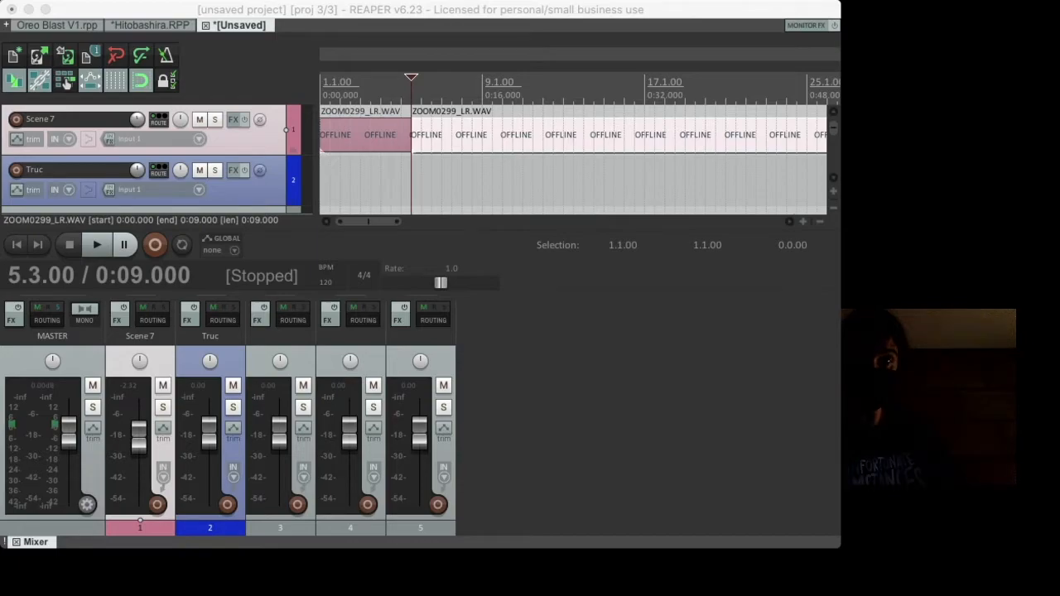
key(super+Tab)
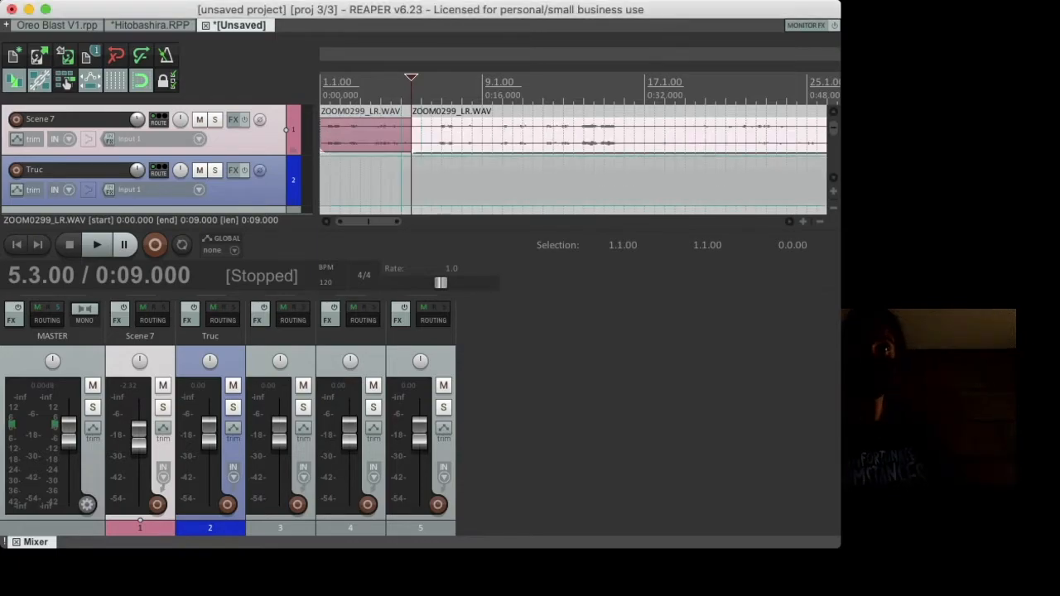
drag(402, 181, 412, 181)
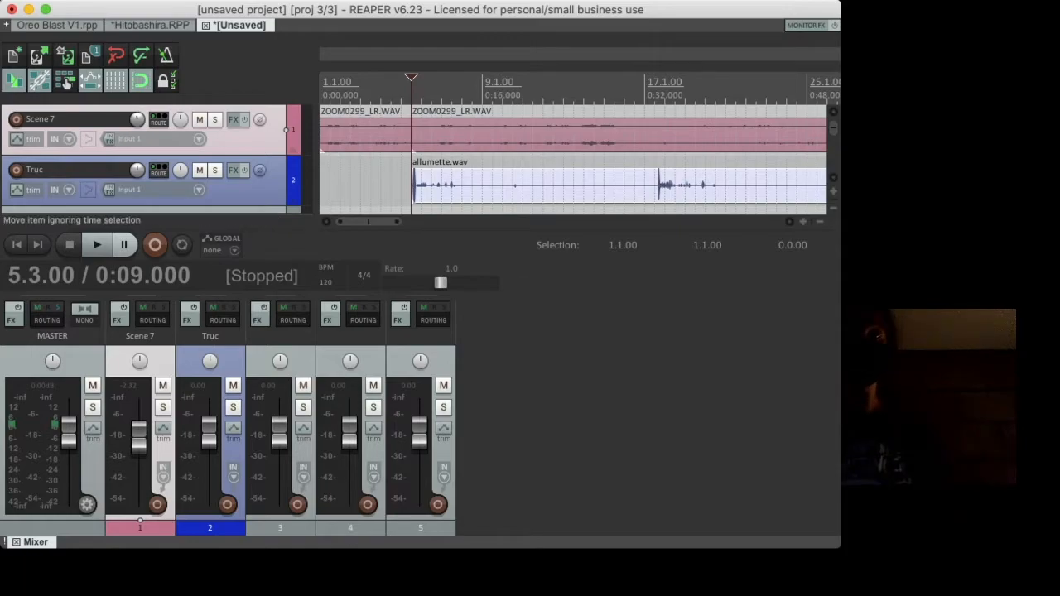
- Play both tracks from 5.3.00 to hear allumette.wav over Scene 7, and stop
key(space)
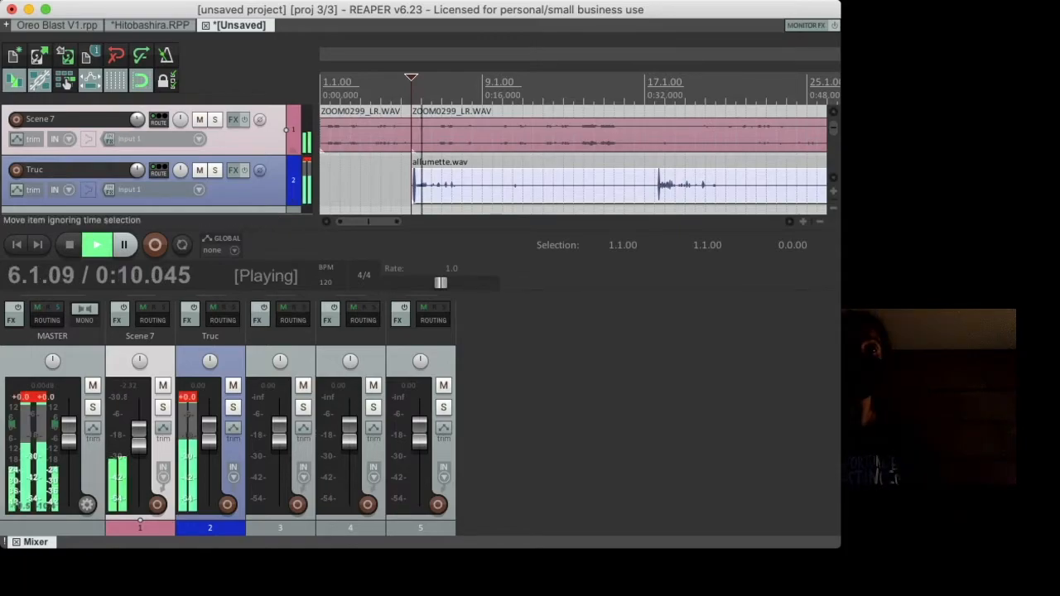
key(space)
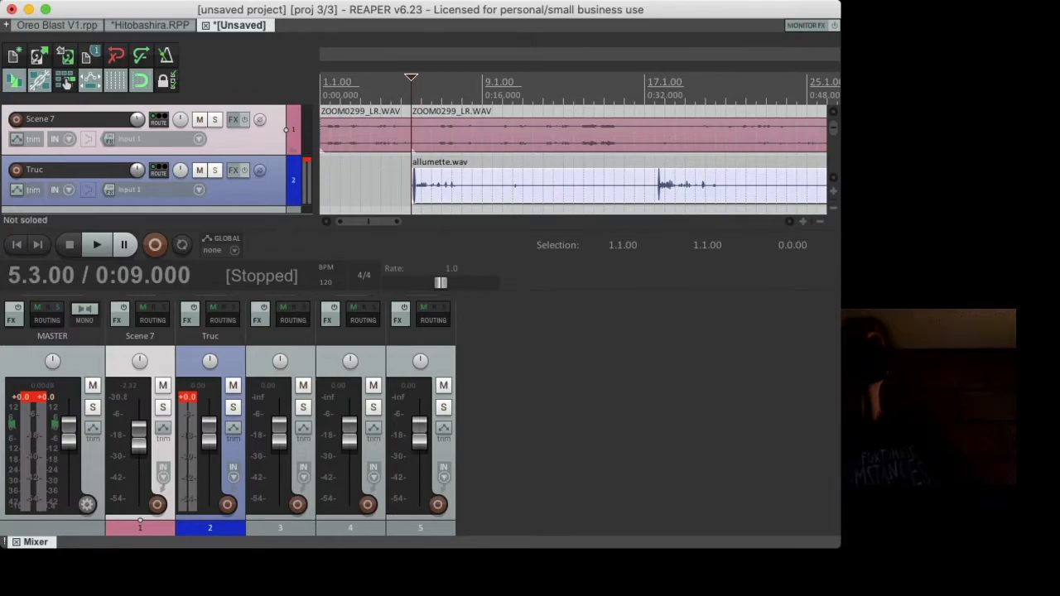
- Try out solo on the Truc track and mute on the Scene 7 track, switching each back off
click(214, 170)
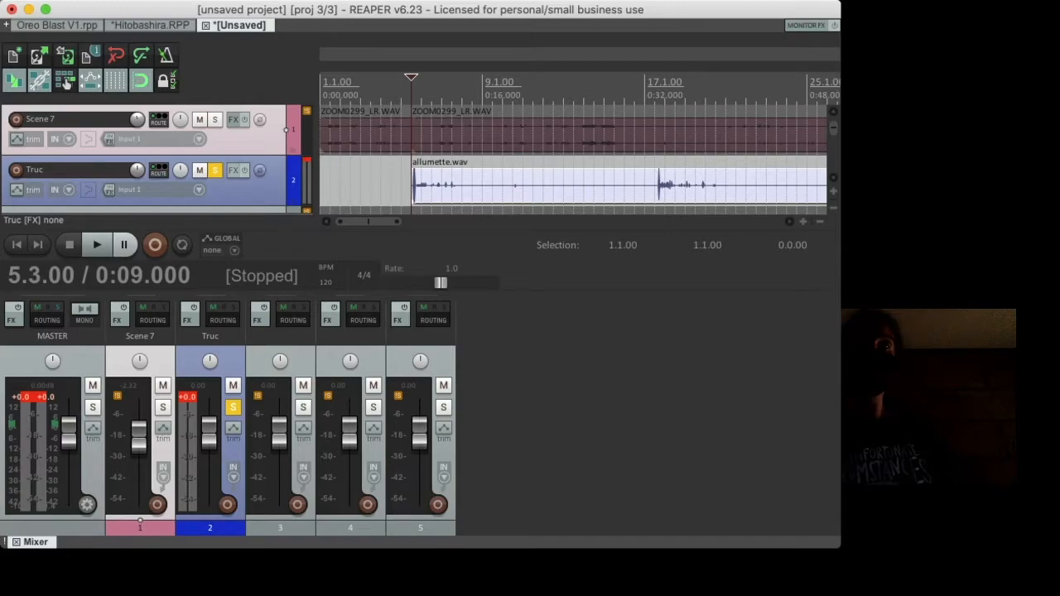
click(215, 170)
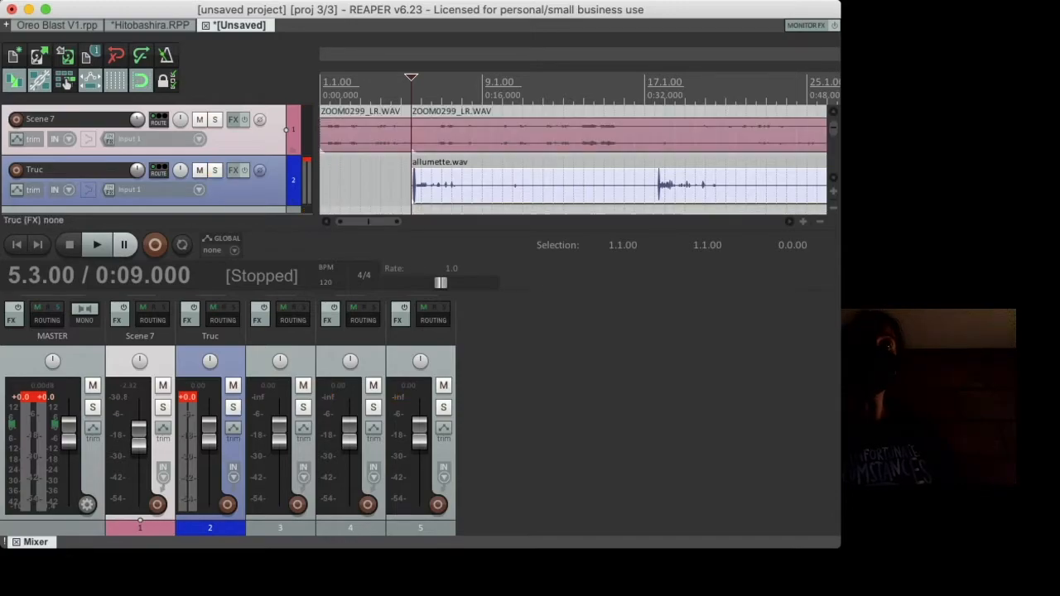
click(200, 120)
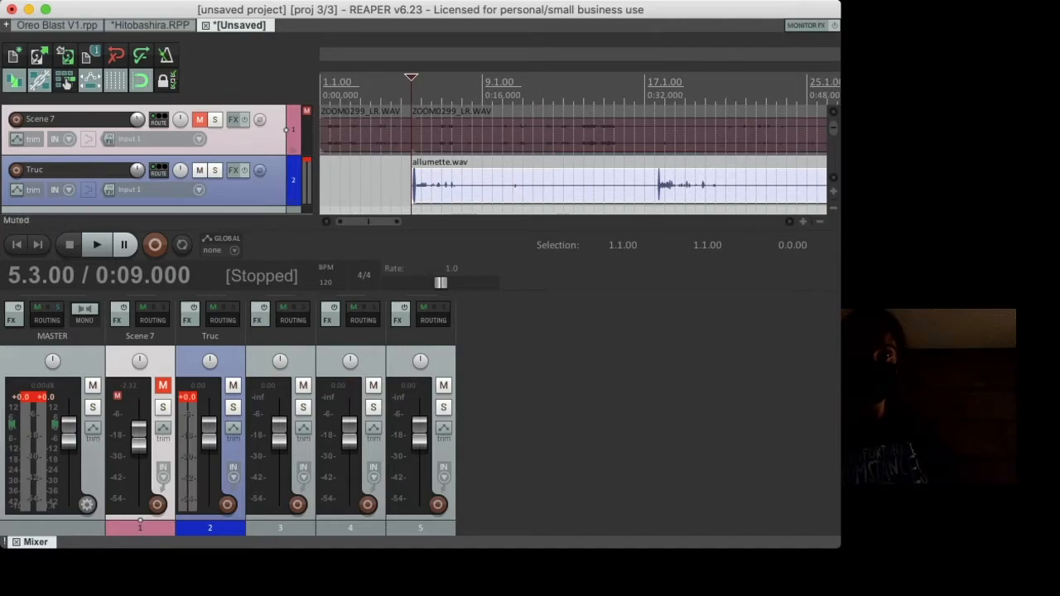
click(200, 120)
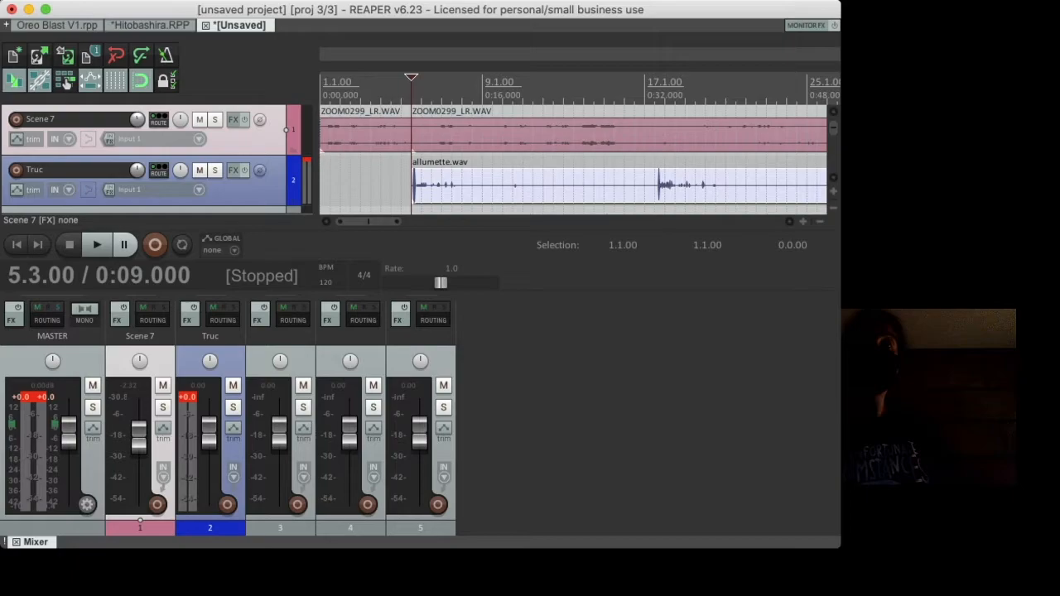
click(200, 120)
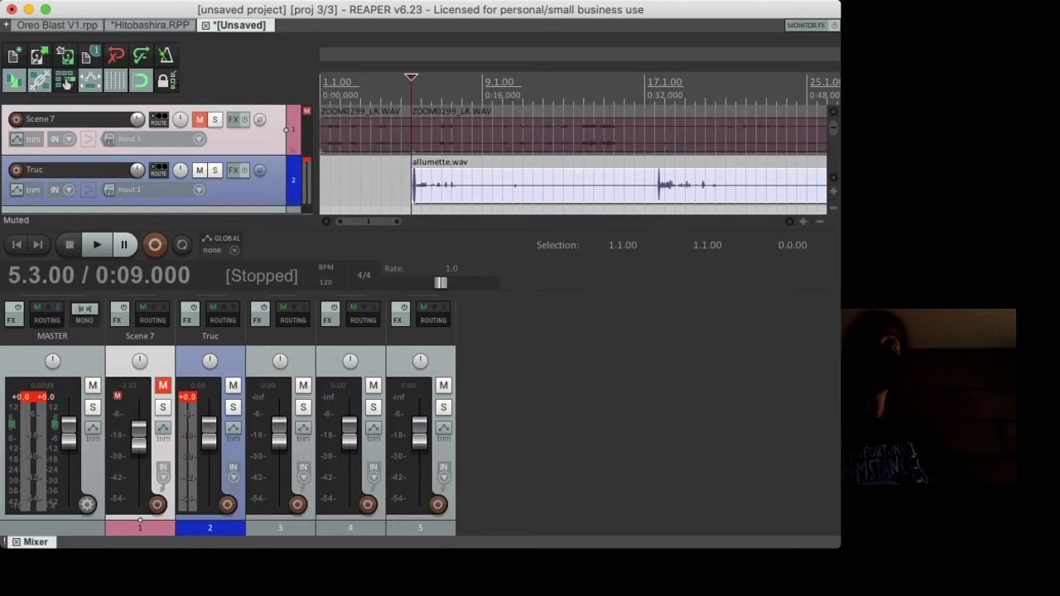
click(200, 120)
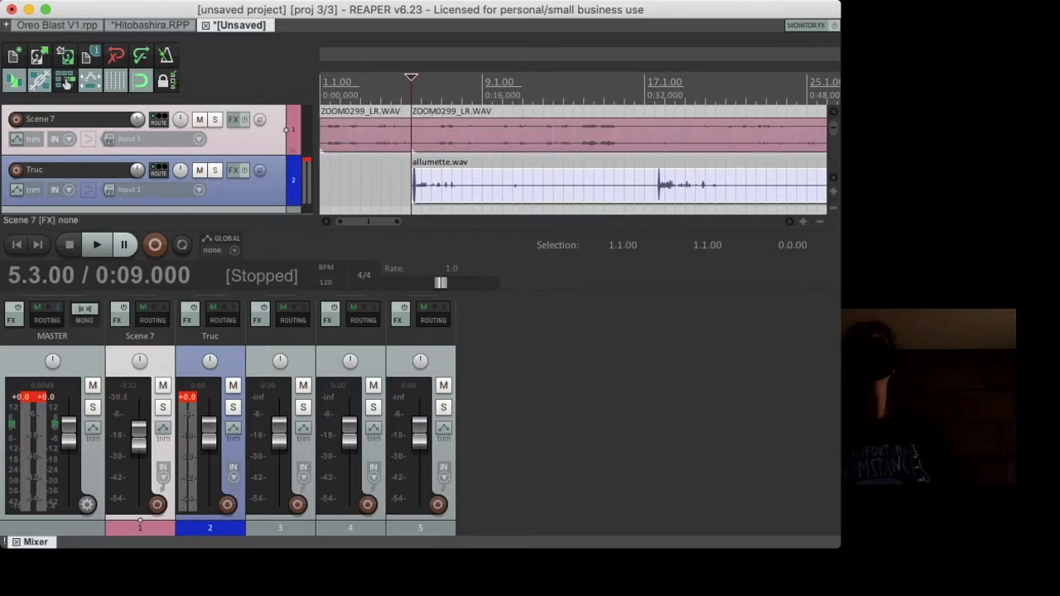
- Solo the Truc track, play allumette.wav from 5.3.00, and stop
click(215, 170)
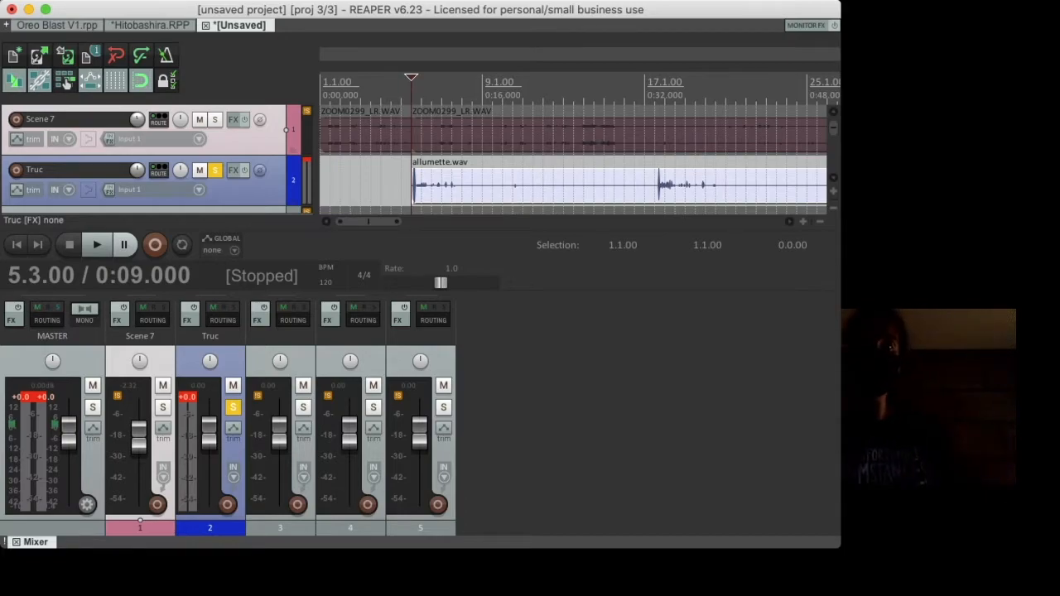
key(space)
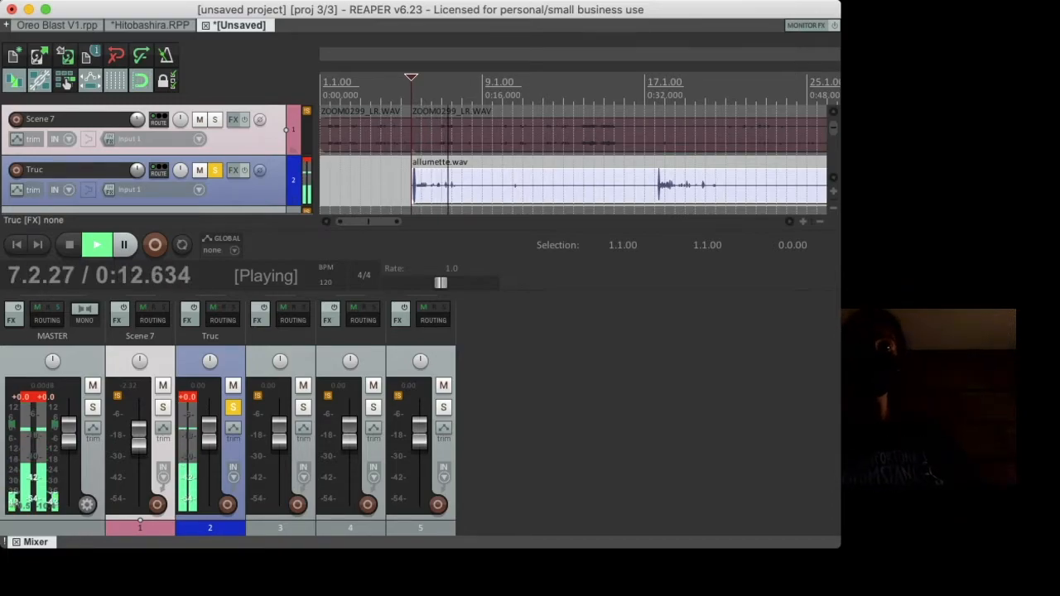
key(space)
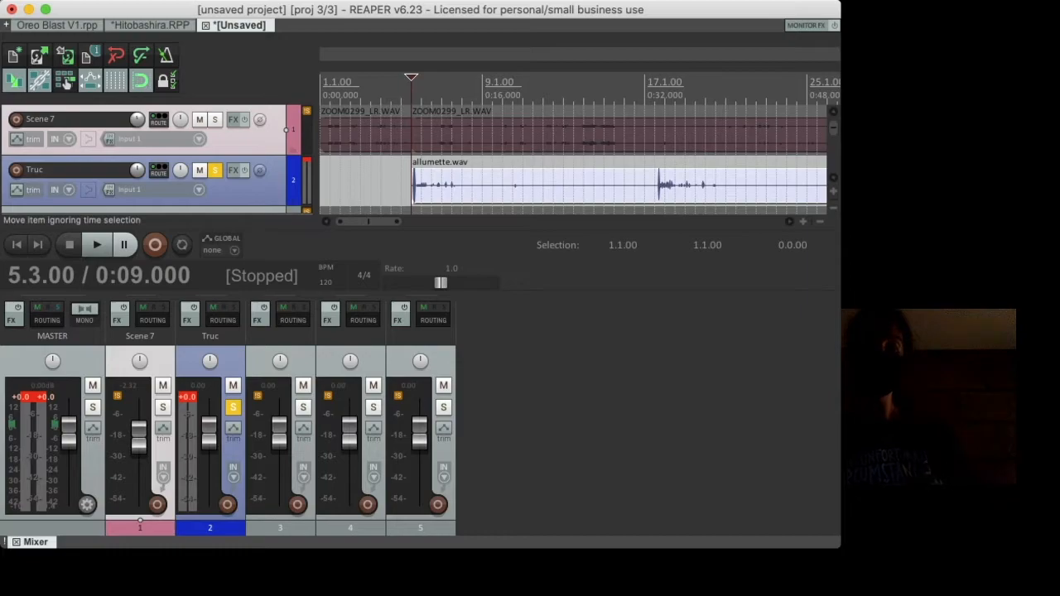
- Split the allumette.wav clip at 8.1.00 and delete the piece after the cut
click(459, 184)
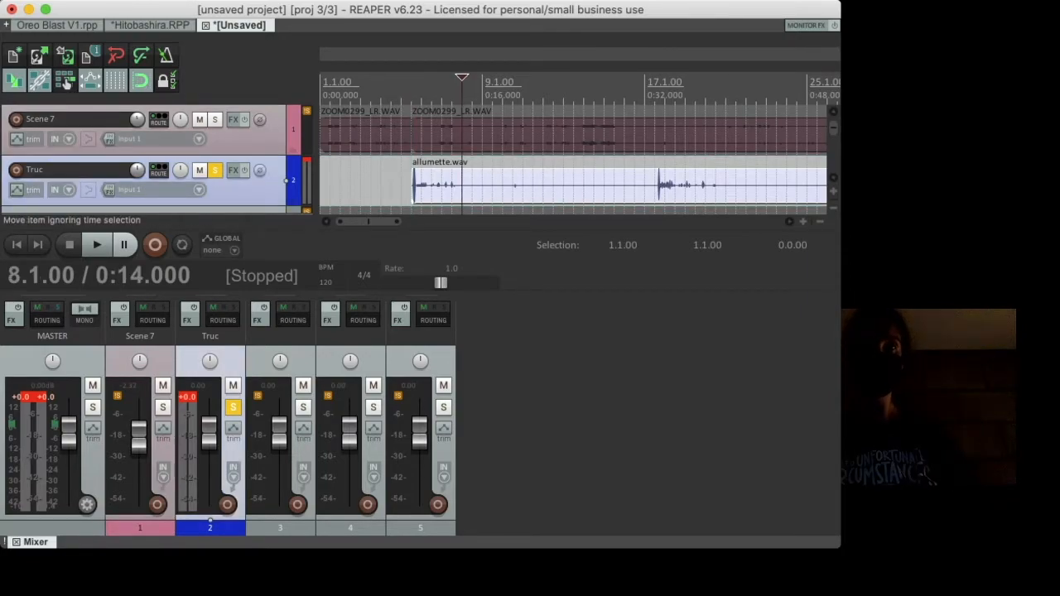
key(d)
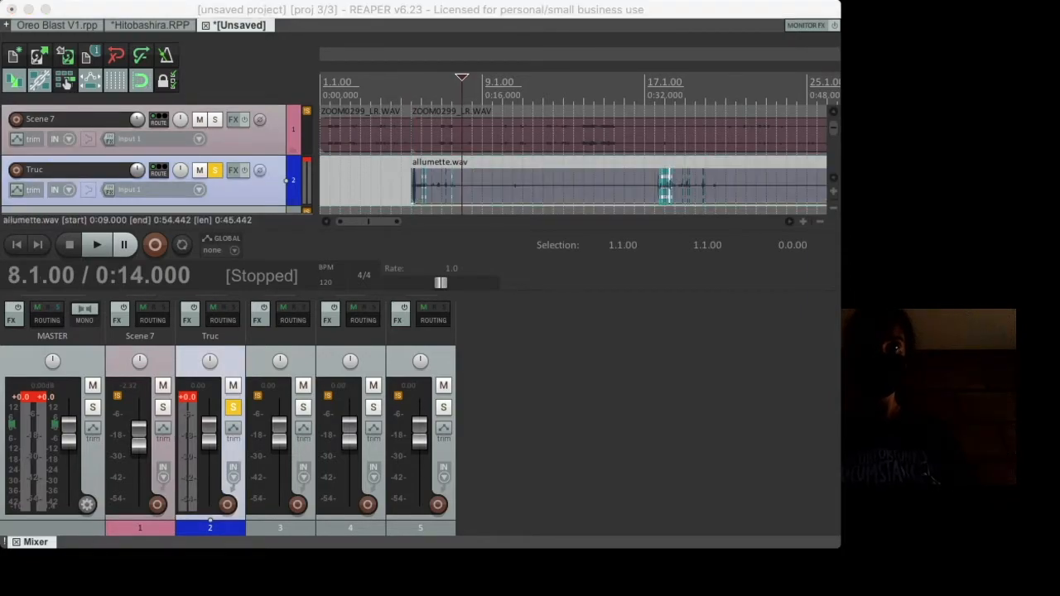
key(Escape)
key(s)
click(584, 183)
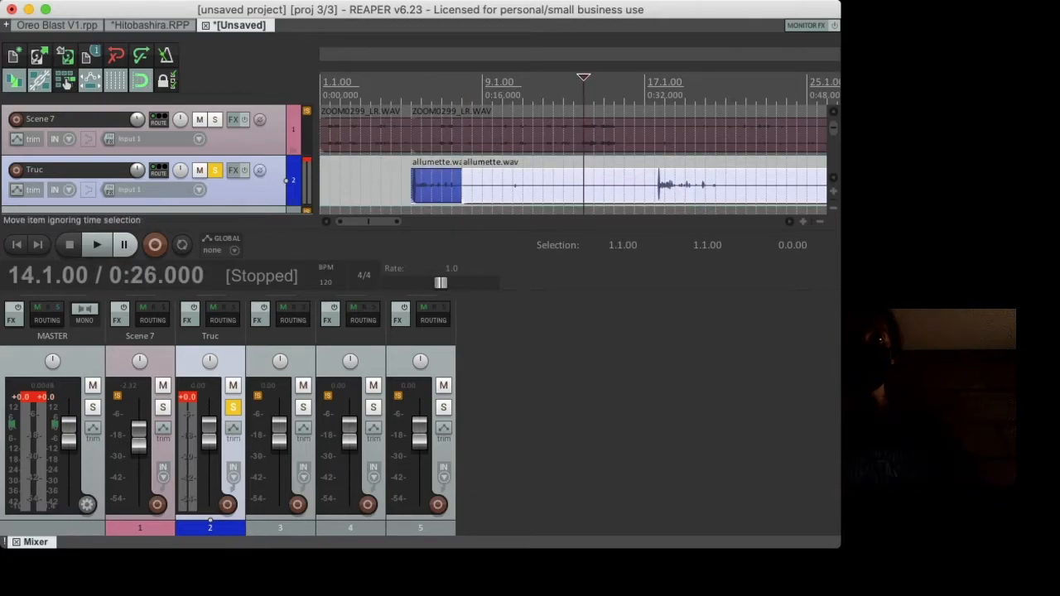
key(Delete)
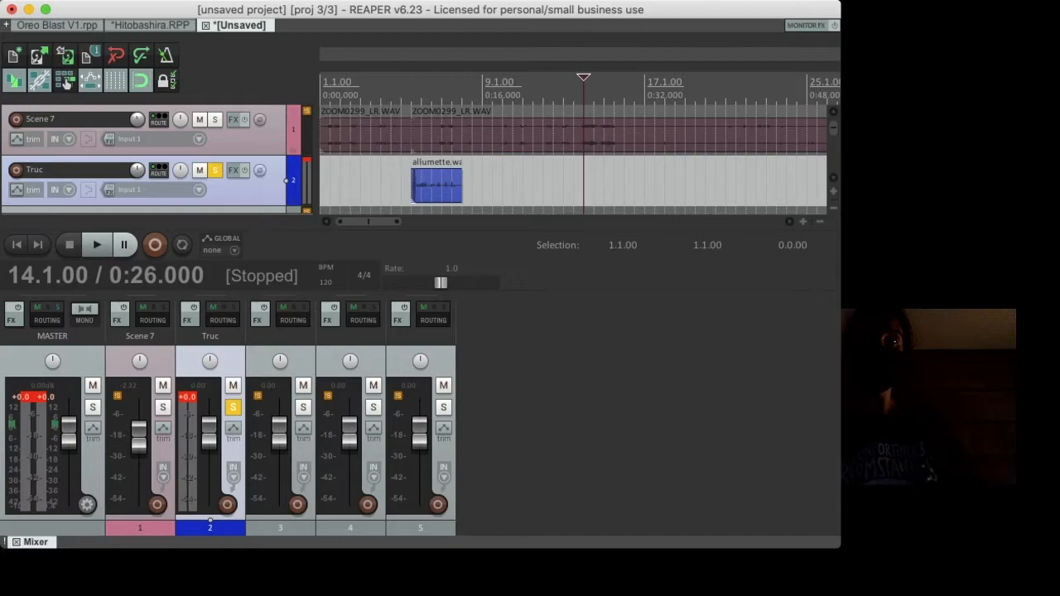
- Unsolo the Truc track and move the second Scene 7 clip to 8.1.00, where allumette.wav ends
click(216, 171)
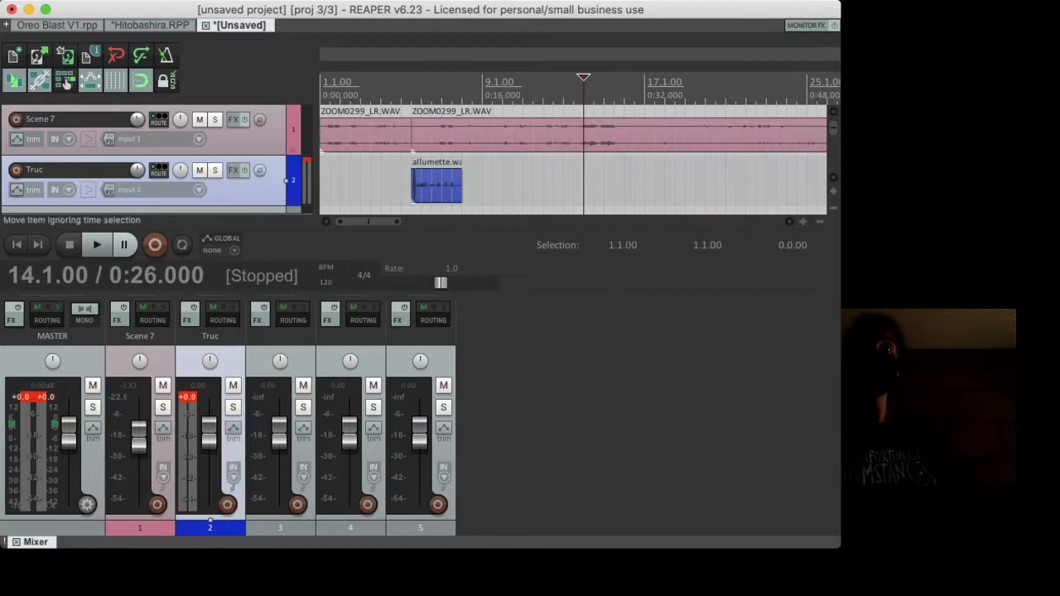
click(432, 135)
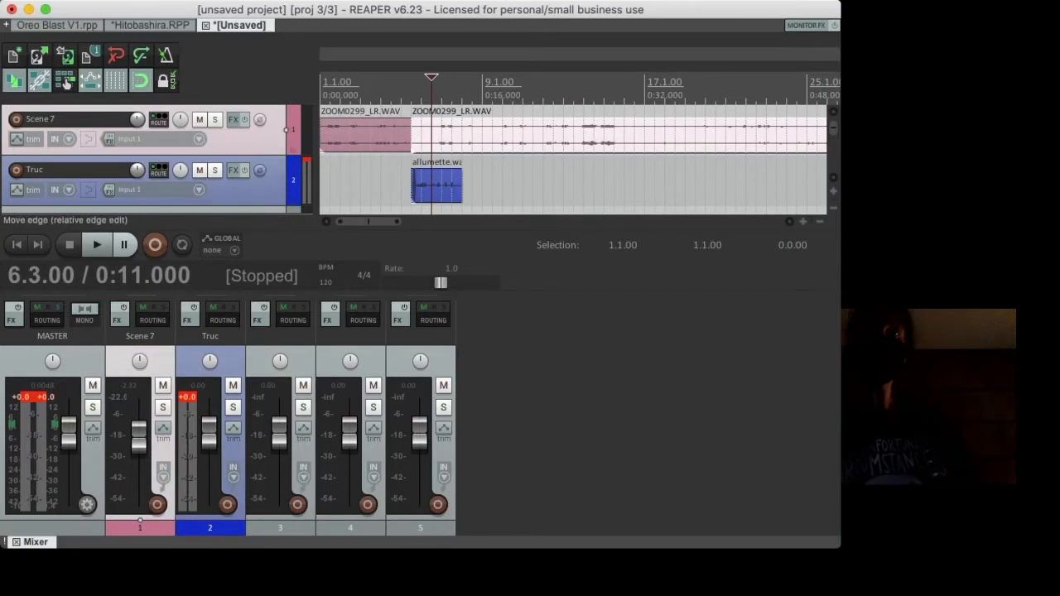
drag(445, 126, 501, 136)
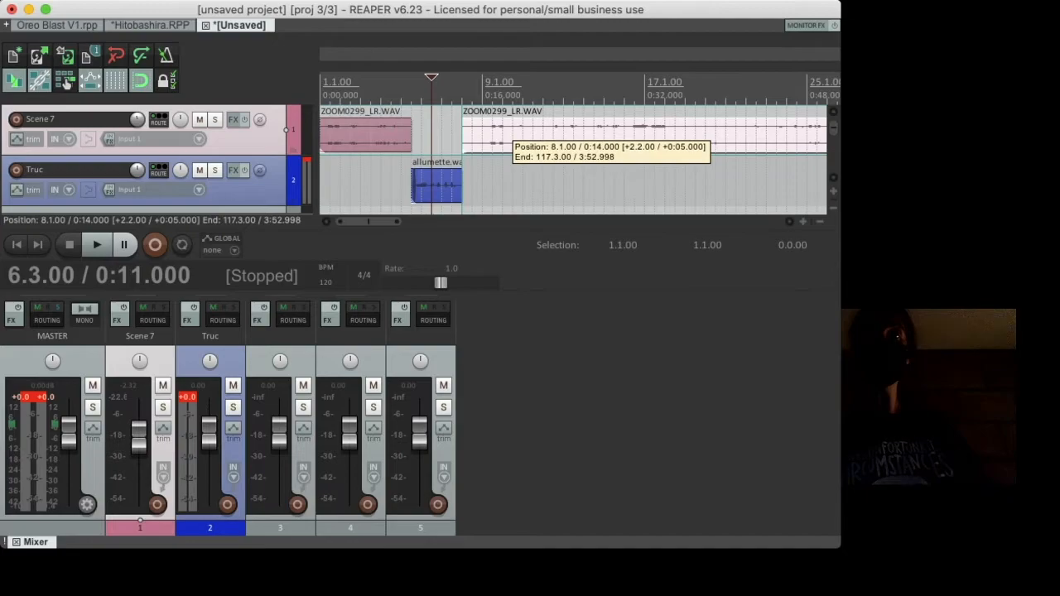
- Play the project from 4.3.00 through the allumette.wav insert into the second Scene 7 clip, and stop
click(392, 88)
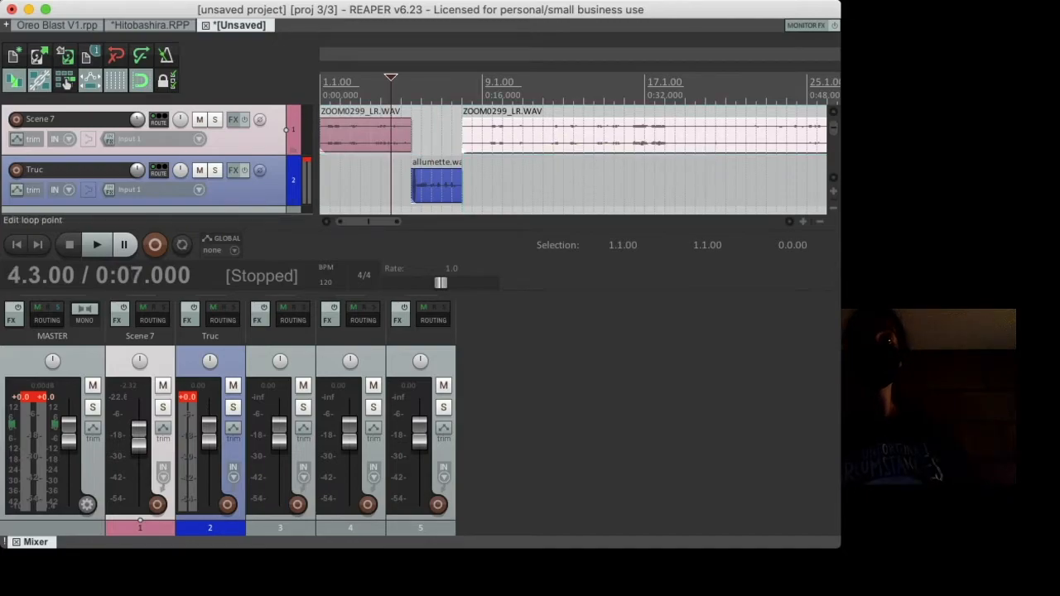
key(space)
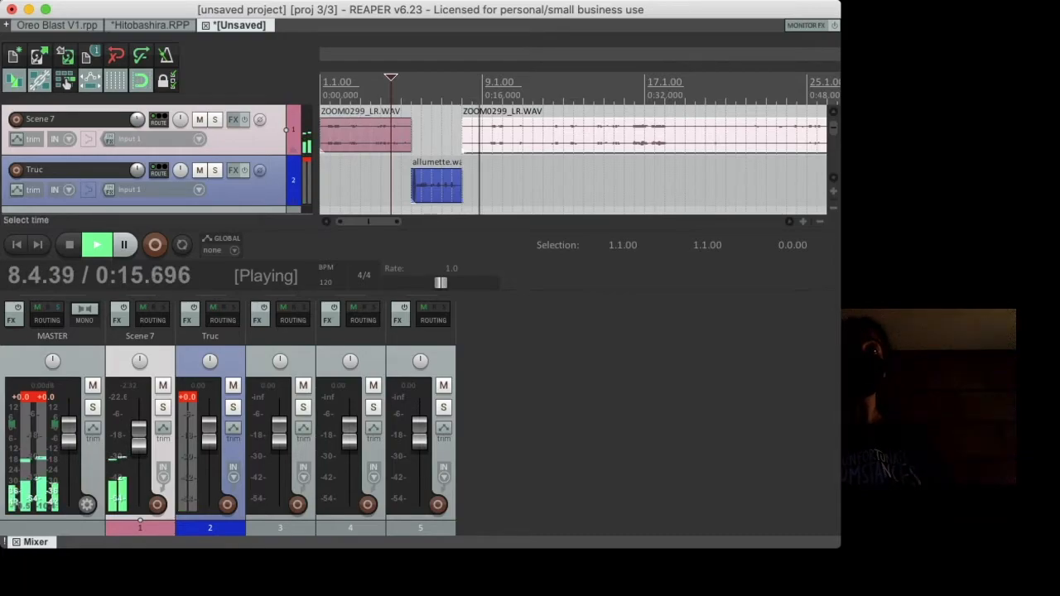
key(space)
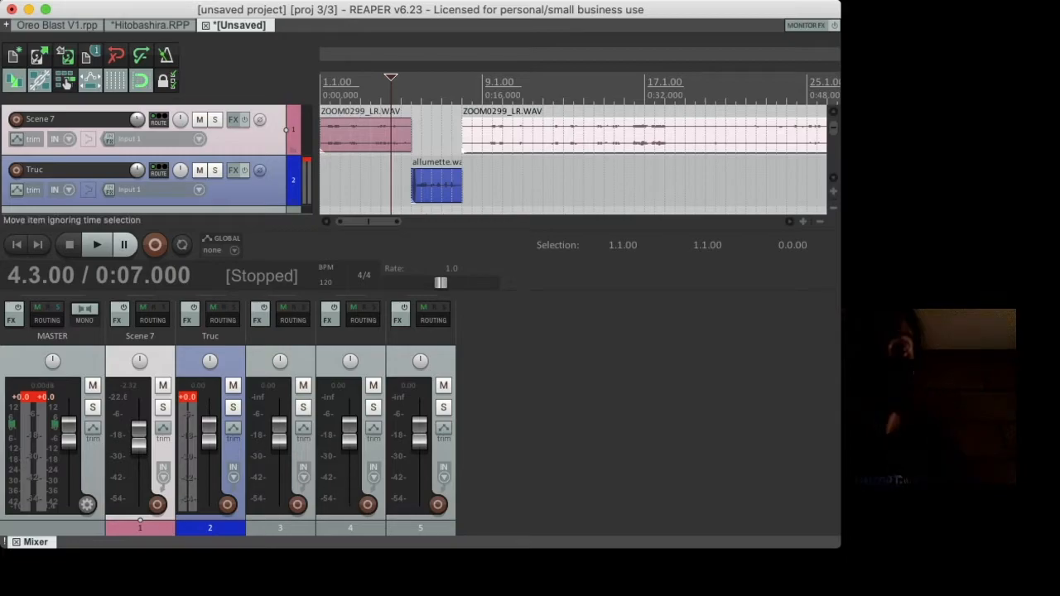
- Shorten allumette.wav by cutting off everything after 6.3.00, and move the second Scene 7 clip to 6.3.00
click(431, 186)
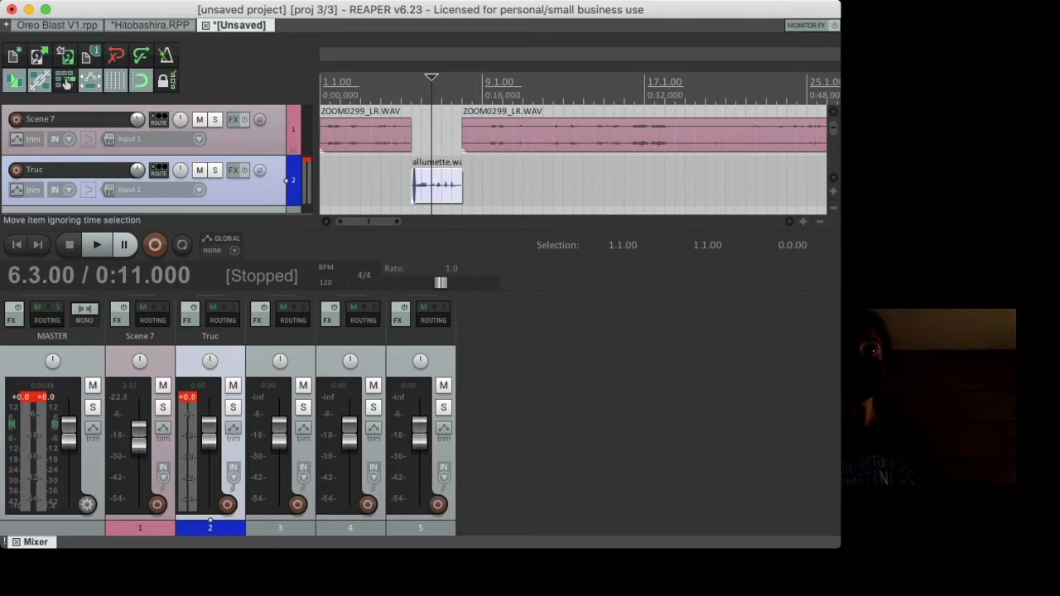
key(s)
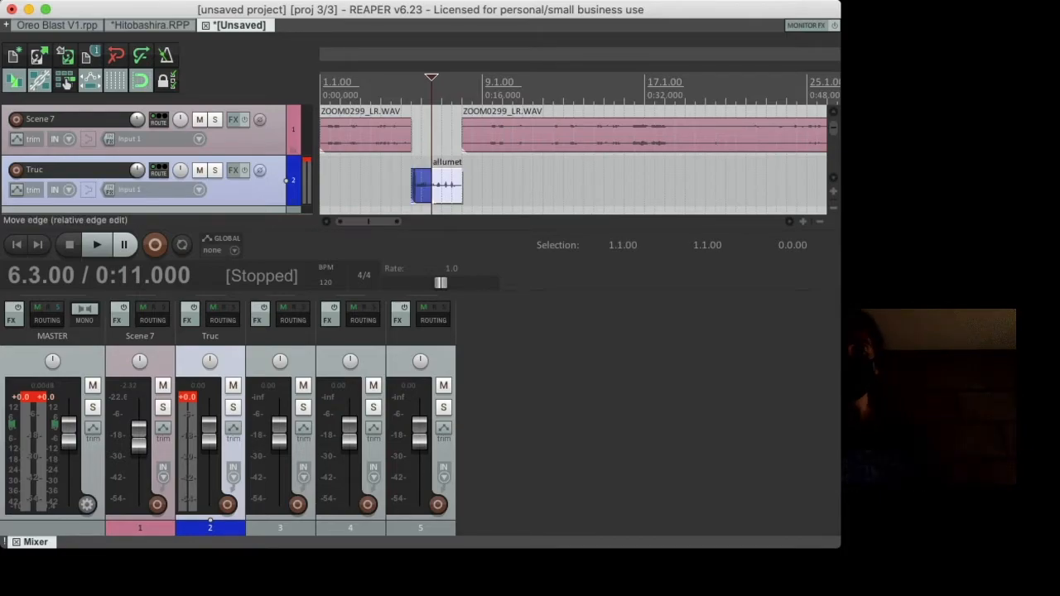
click(452, 187)
key(Delete)
drag(505, 131, 475, 132)
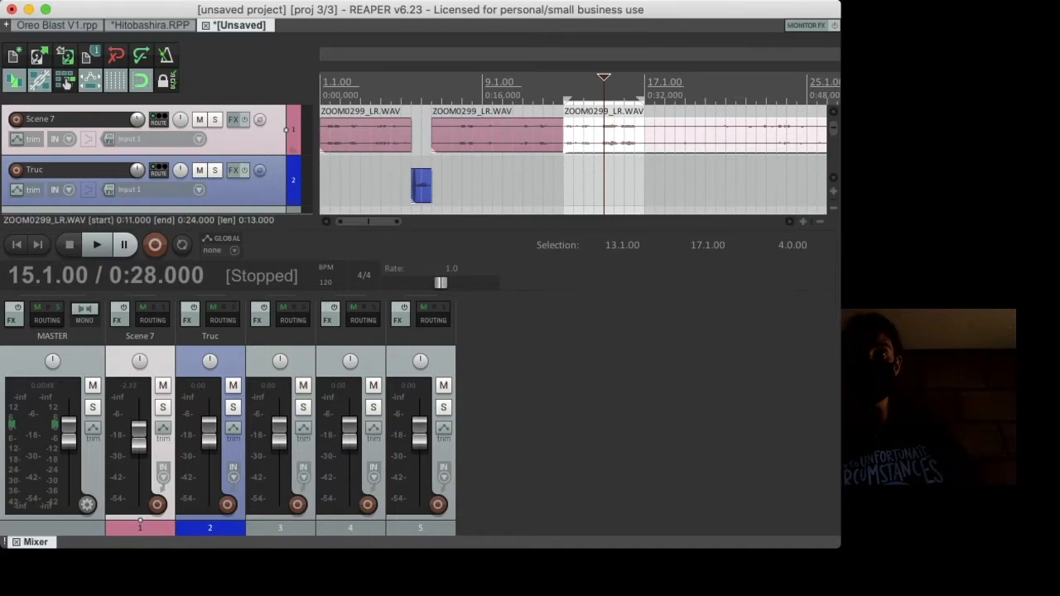
- Insert empty space across the time selection from 13.1.00 to 17.1.00 and select the allumette.wav clip
key(Delete)
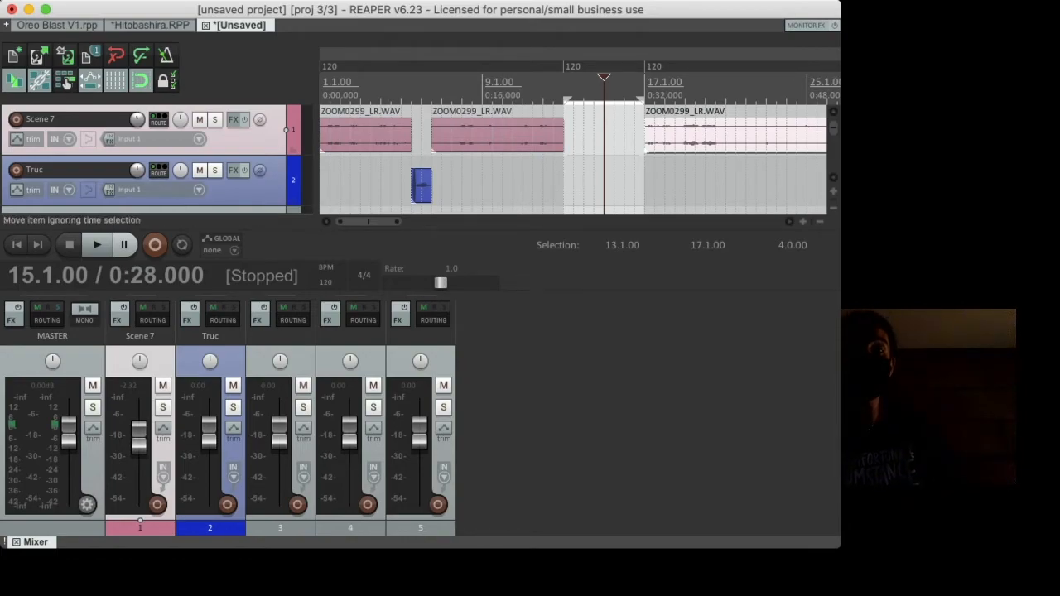
click(422, 184)
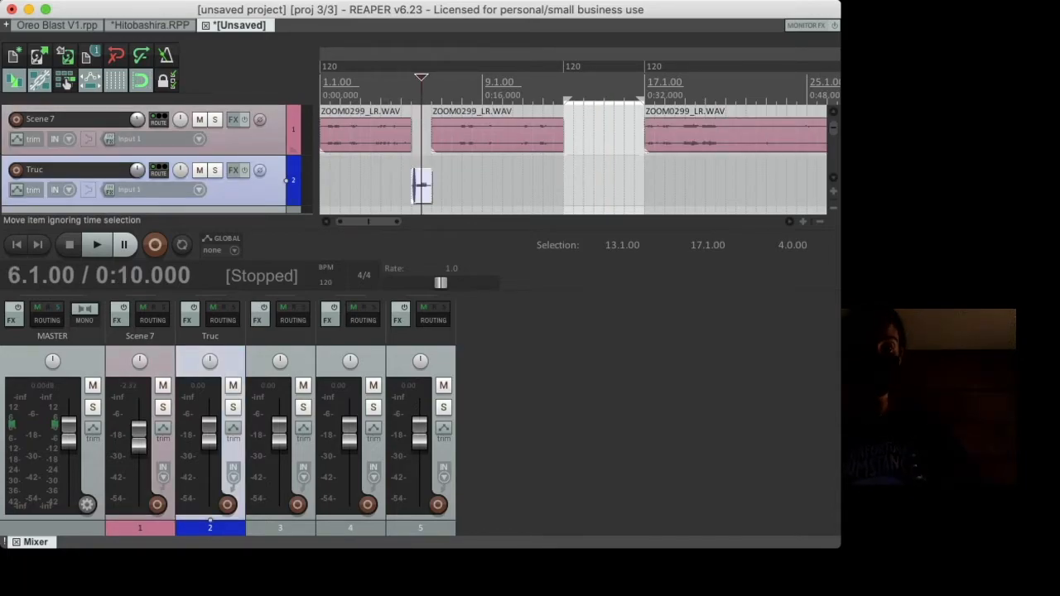
- Switch to the open Hitobashira.RPP project
key(super+Tab)
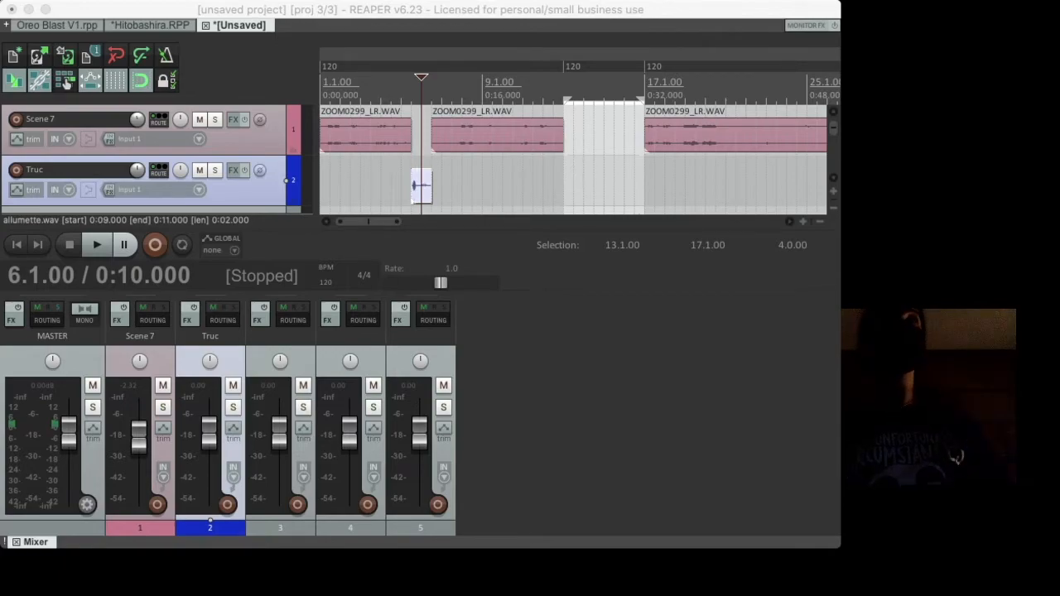
key(super+Tab)
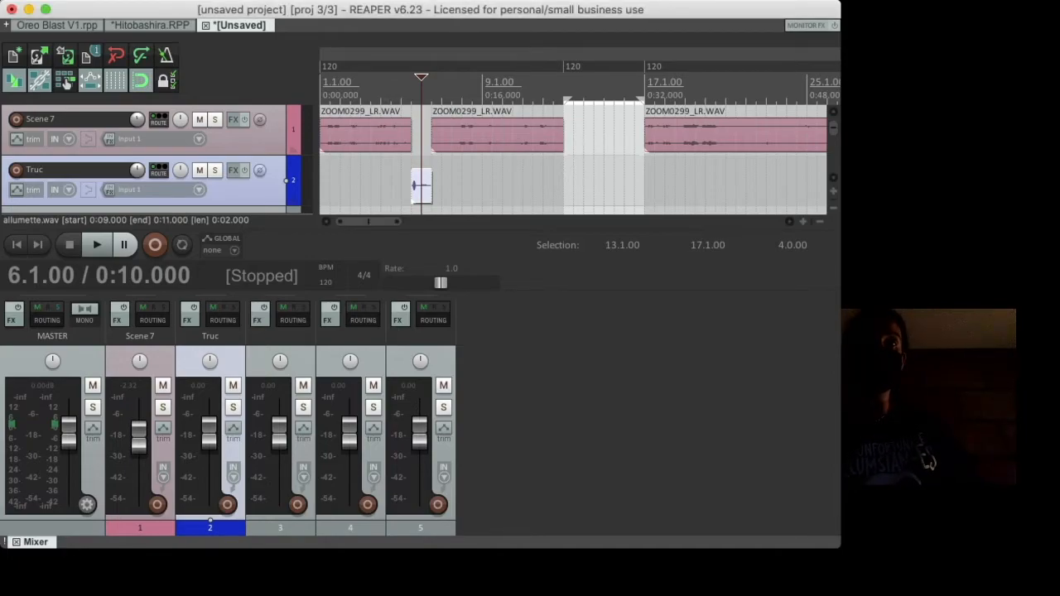
key(ctrl+shift+Tab)
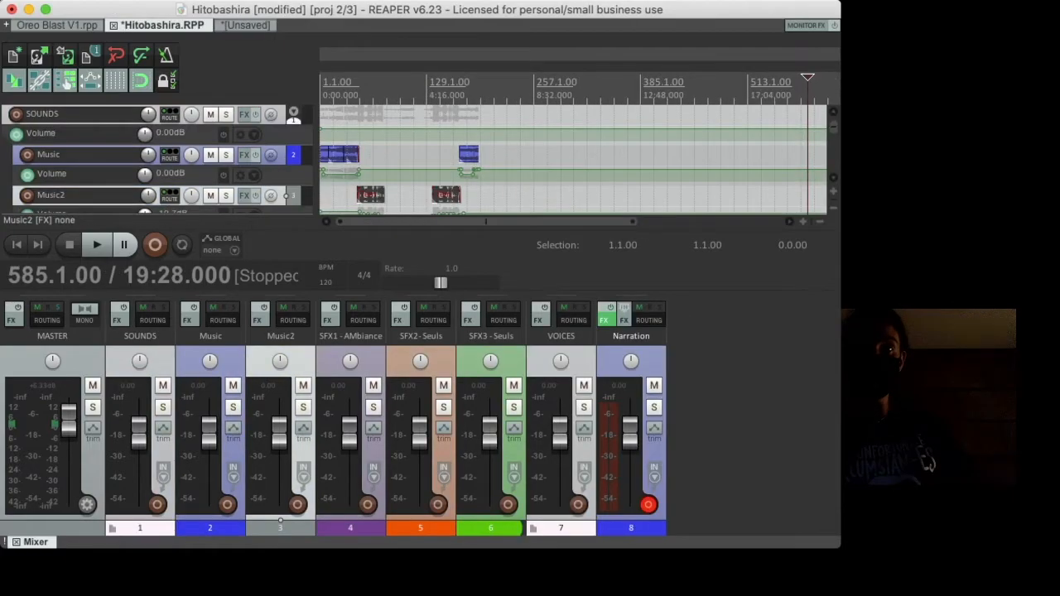
- Examine the volume envelopes on the music tracks at the start of the Hitobashira project, with the SOUNDS track selected
scroll(573, 157, up, 5)
scroll(573, 157, down, 5)
click(327, 118)
scroll(326, 166, up, 6)
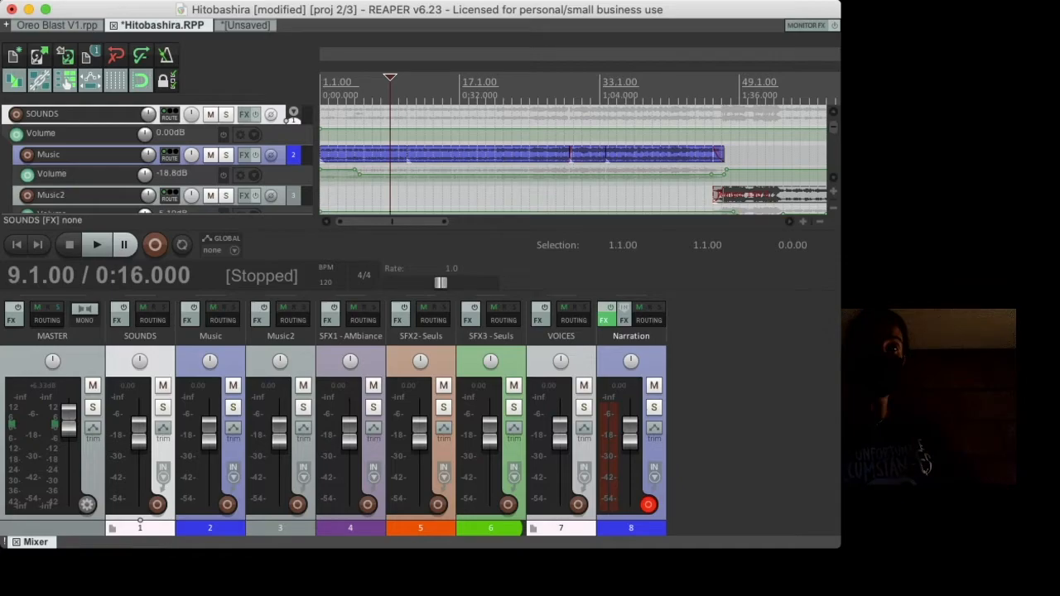
- Return to the unsaved project and select the Scene 7 track
click(244, 26)
double_click(293, 129)
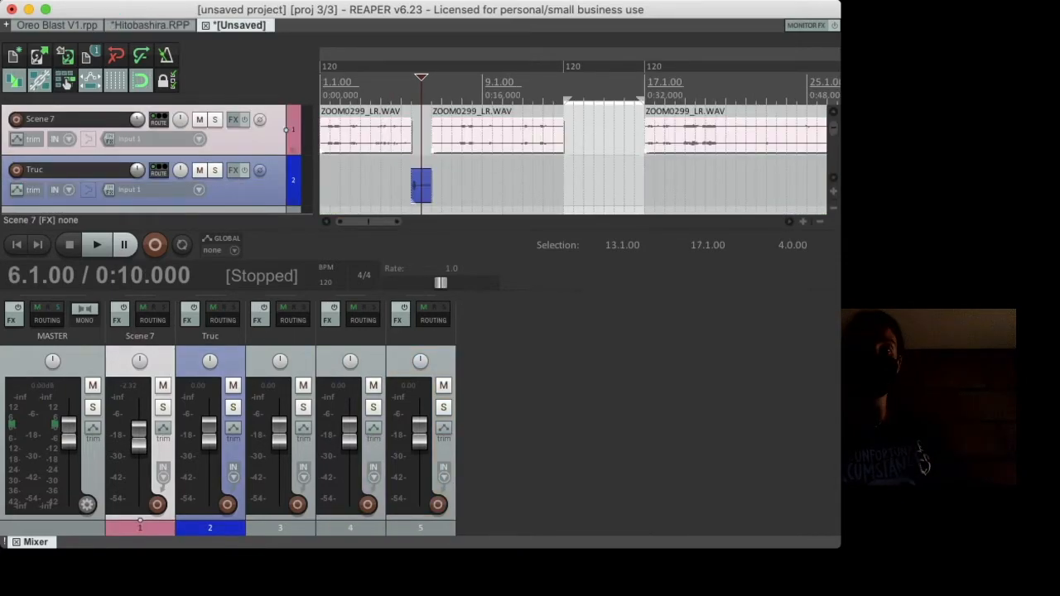
click(287, 181)
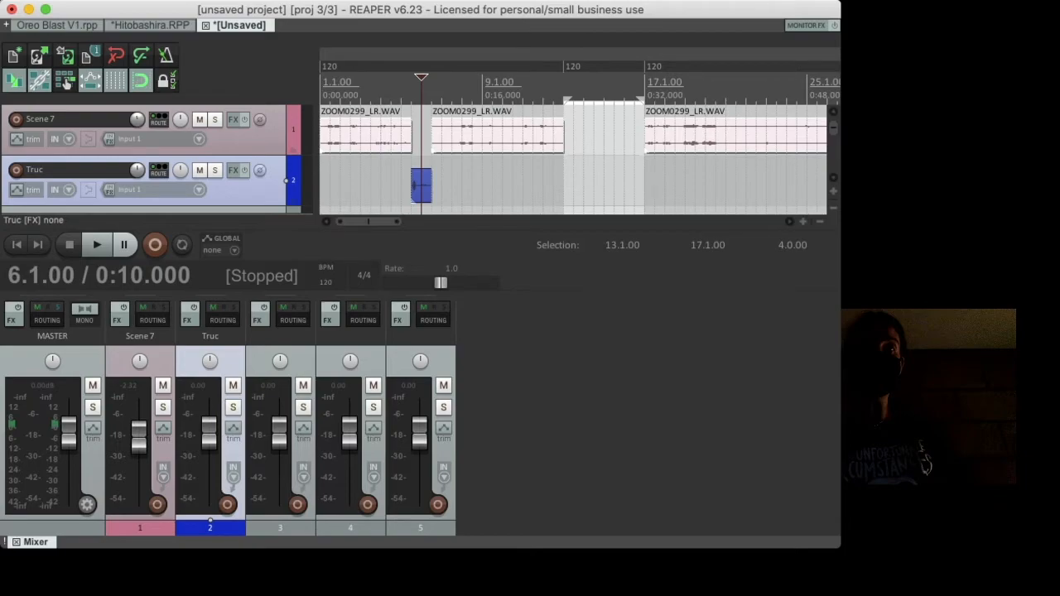
click(287, 130)
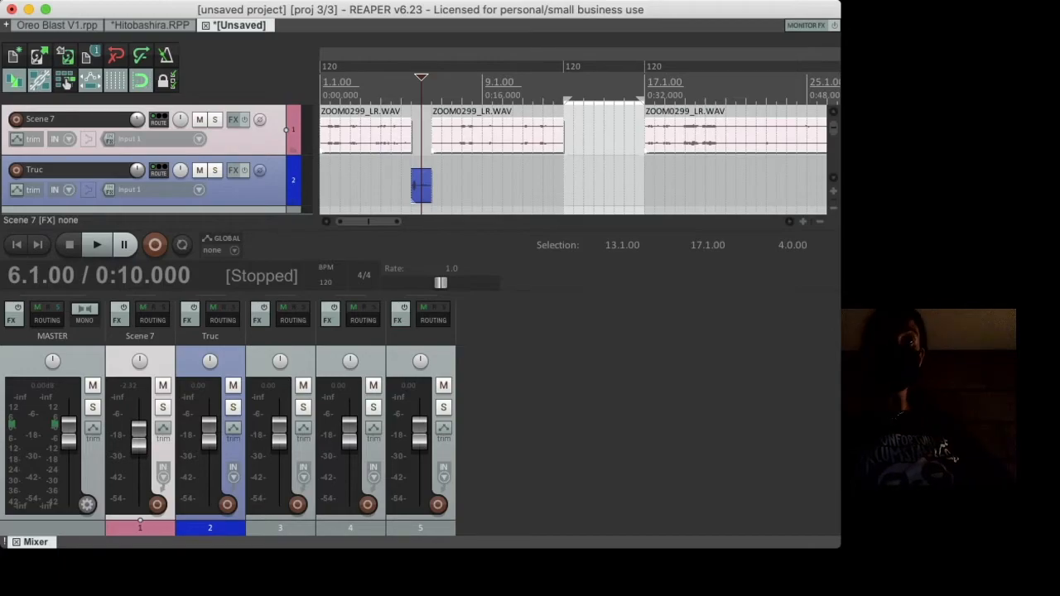
- Show the Scene 7 track's volume envelope, set it to 0.00 dB and add a point at 5.1.00
key(v)
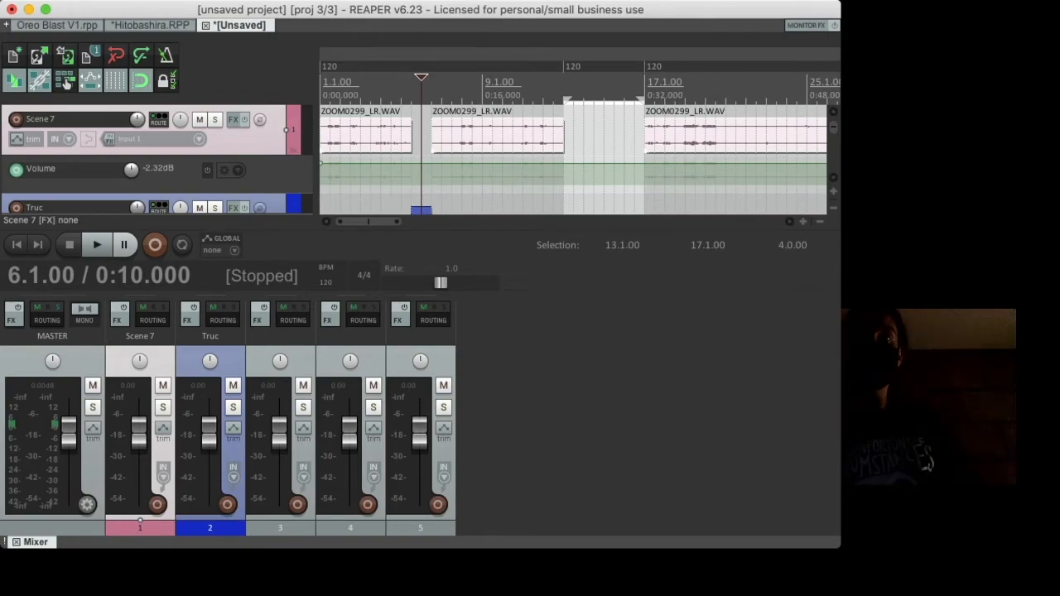
mouse_move(506, 163)
mouse_down()
mouse_move(529, 159)
mouse_move(527, 178)
mouse_move(525, 160)
mouse_up()
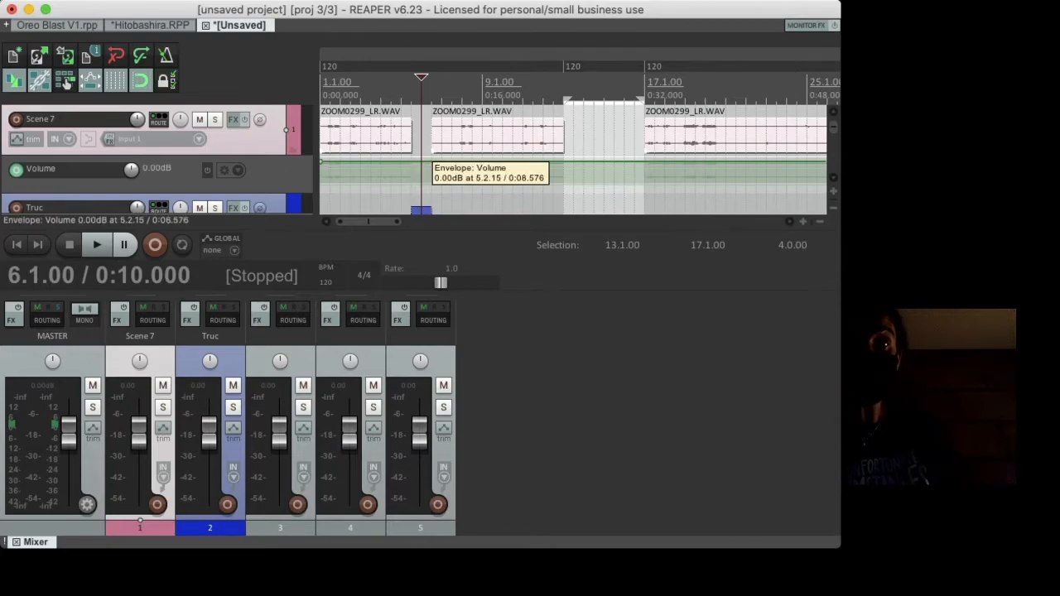
shift+click(406, 162)
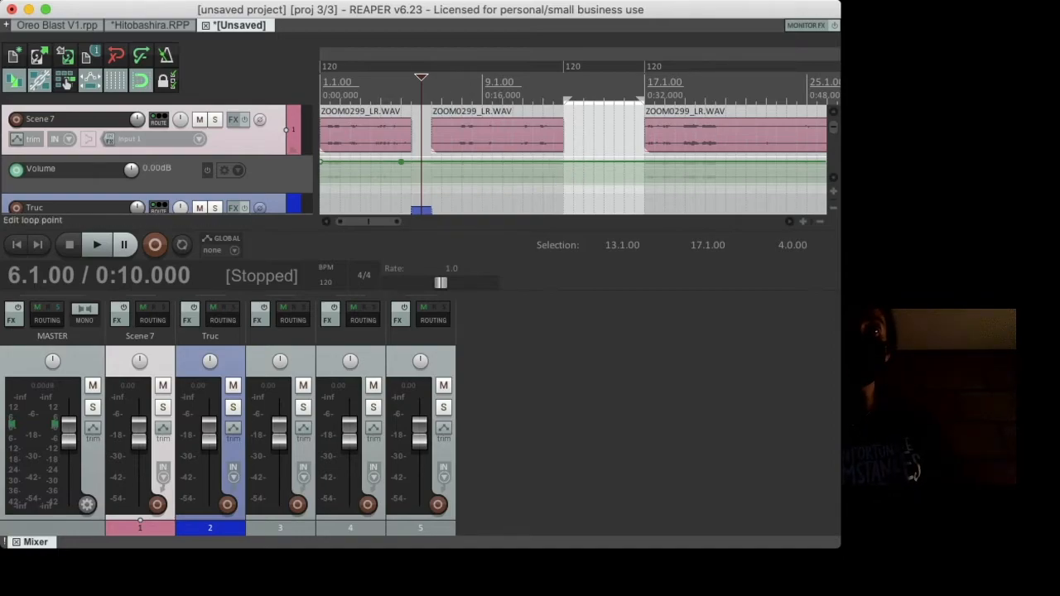
- Move the edit cursor to 7.2.33, play the second Scene 7 clip from there, and stop
key(Right)
key(Right)
key(Right)
key(Right)
key(Right)
key(Right)
key(Right)
key(Right)
key(Right)
key(Right)
key(Right)
key(Right)
key(Right)
key(Right)
key(Right)
key(Right)
key(Right)
key(Right)
key(Right)
key(Right)
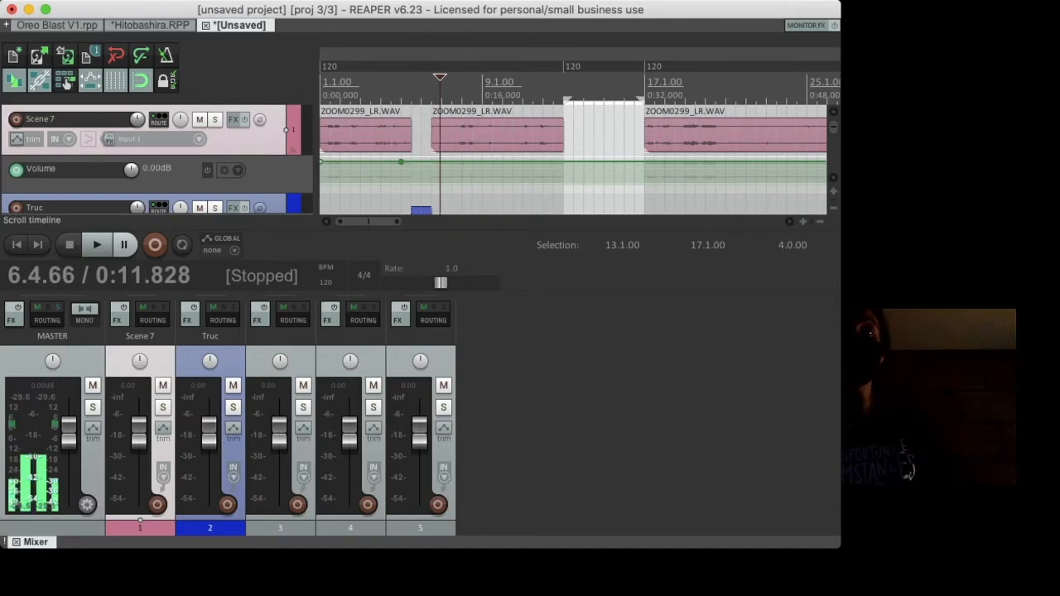
key(Right)
key(Right)
key(Right)
key(Right)
key(Right)
key(Right)
key(Right)
key(Right)
key(Right)
key(Right)
key(space)
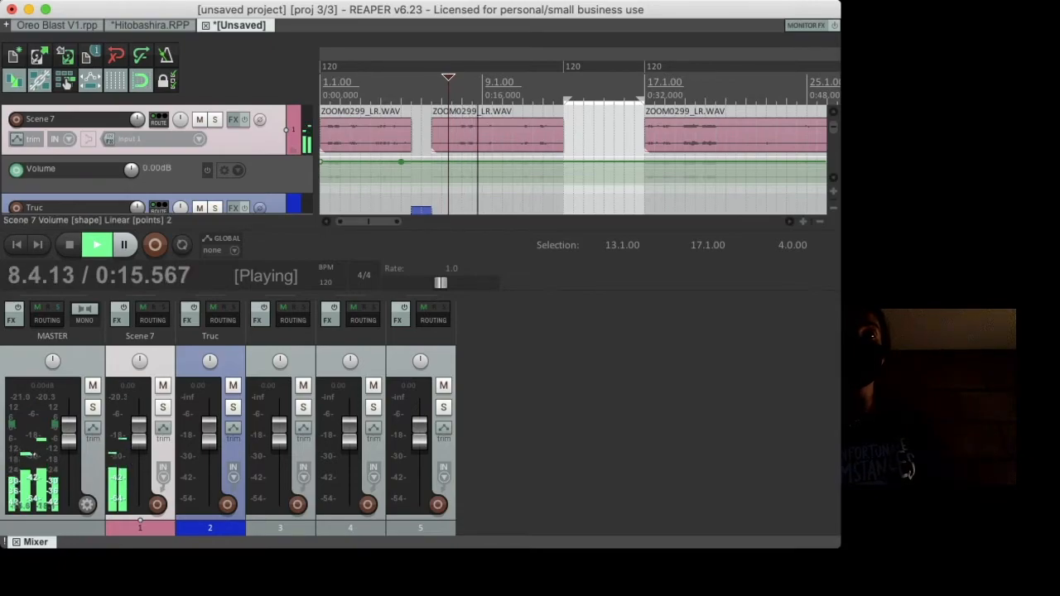
key(space)
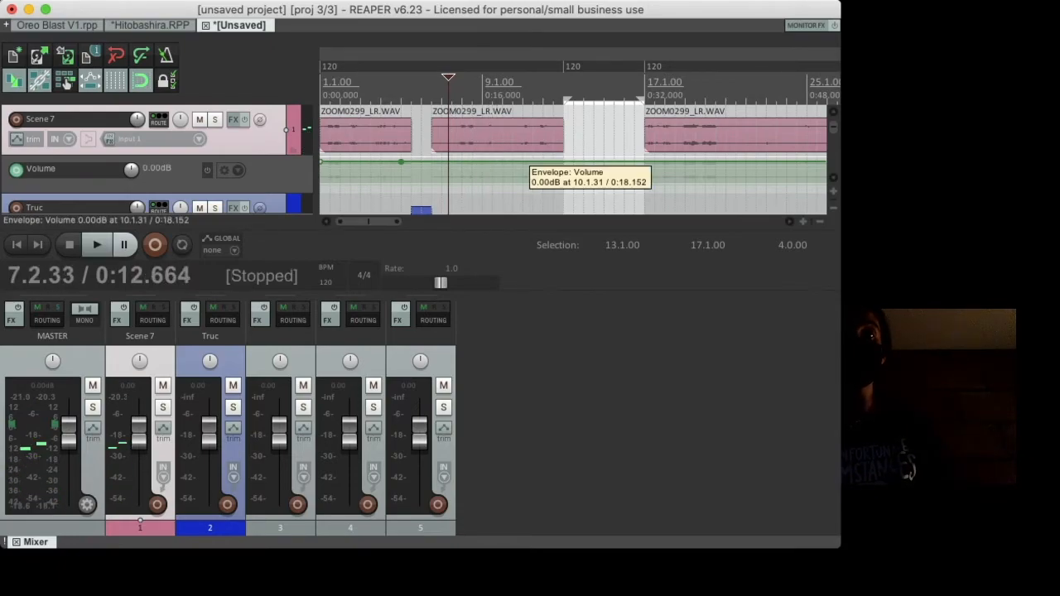
- Try the Scene 7 volume envelope after 5.1.00 at -19.0 dB and at +6.02 dB, playing each from 7.1.00
drag(527, 163, 526, 171)
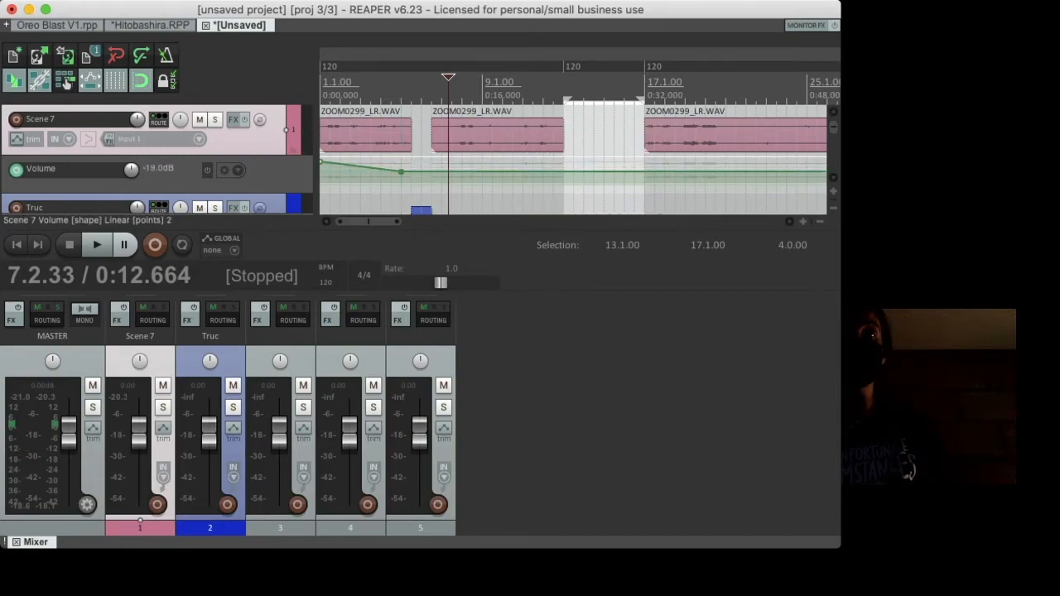
key(space)
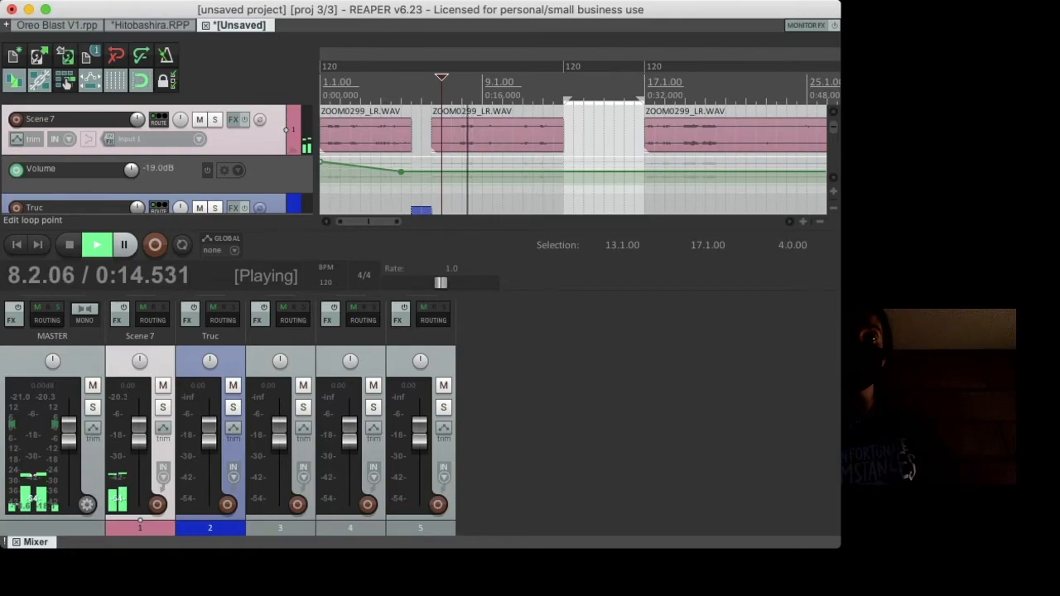
key(space)
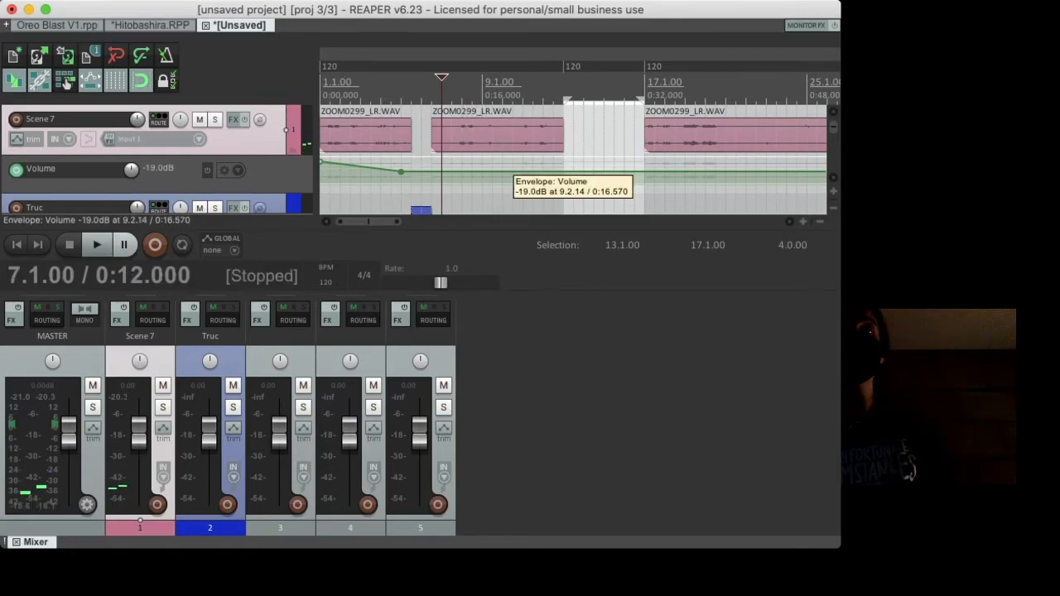
drag(508, 172, 562, 98)
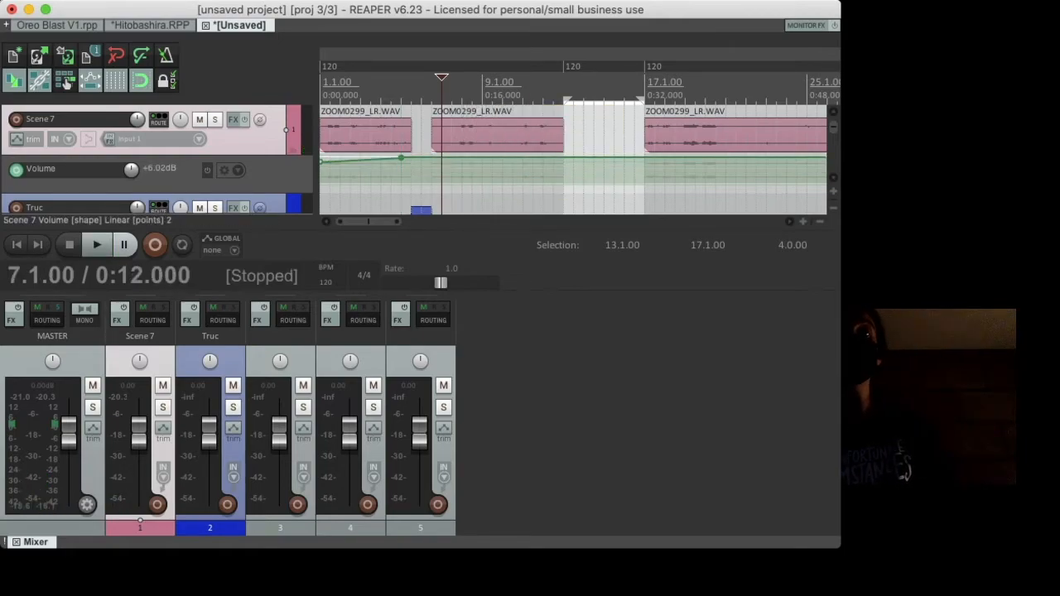
key(space)
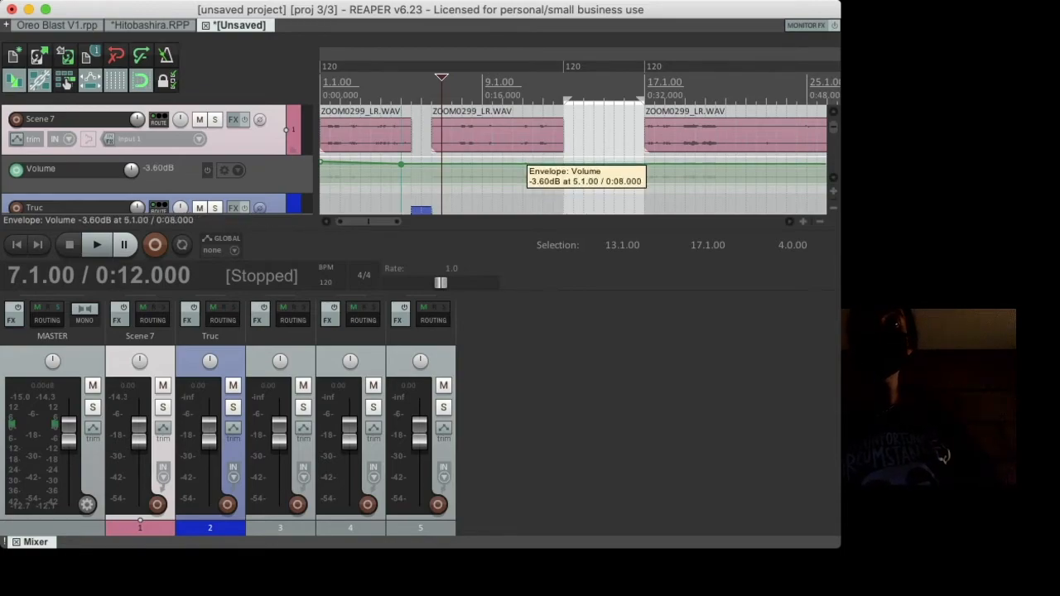
- Lower the Scene 7 volume envelope after 5.1.00 to -12.8 dB and add points at 6.3.00, 8.3.00 and 12.1.00
drag(522, 163, 497, 170)
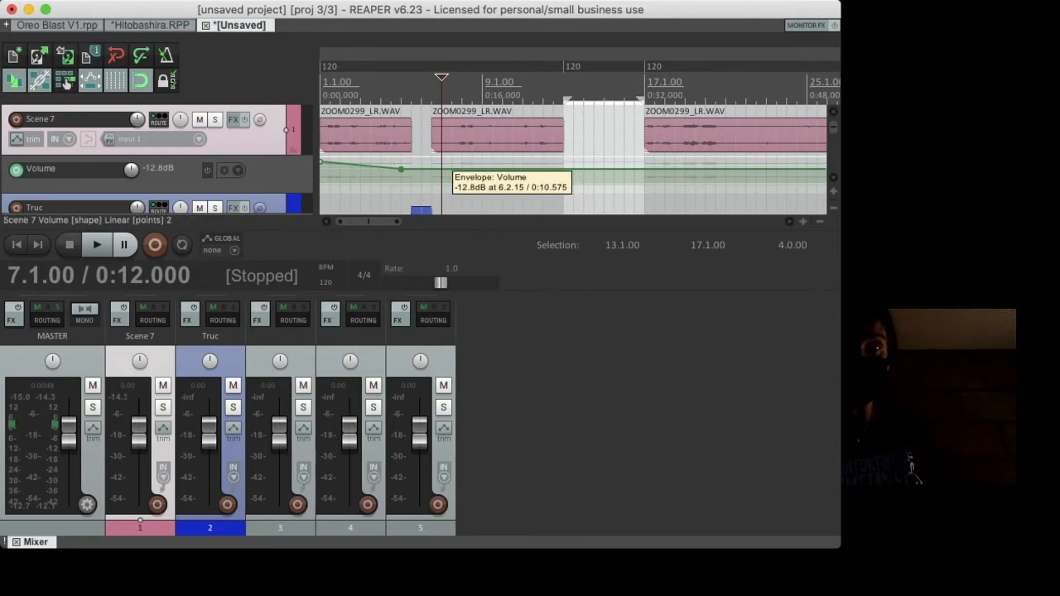
shift+click(431, 169)
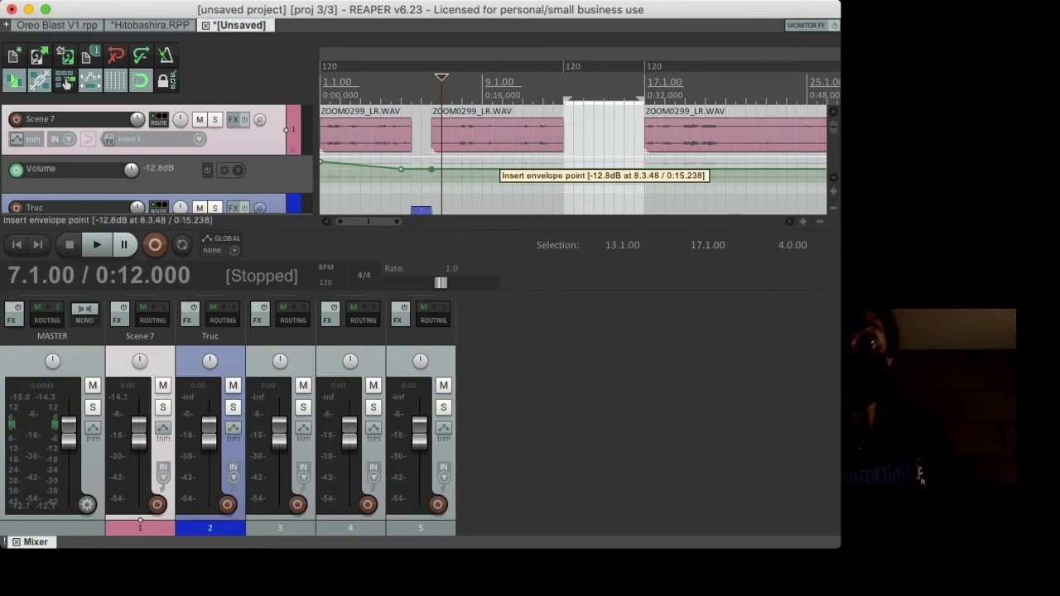
shift+click(472, 169)
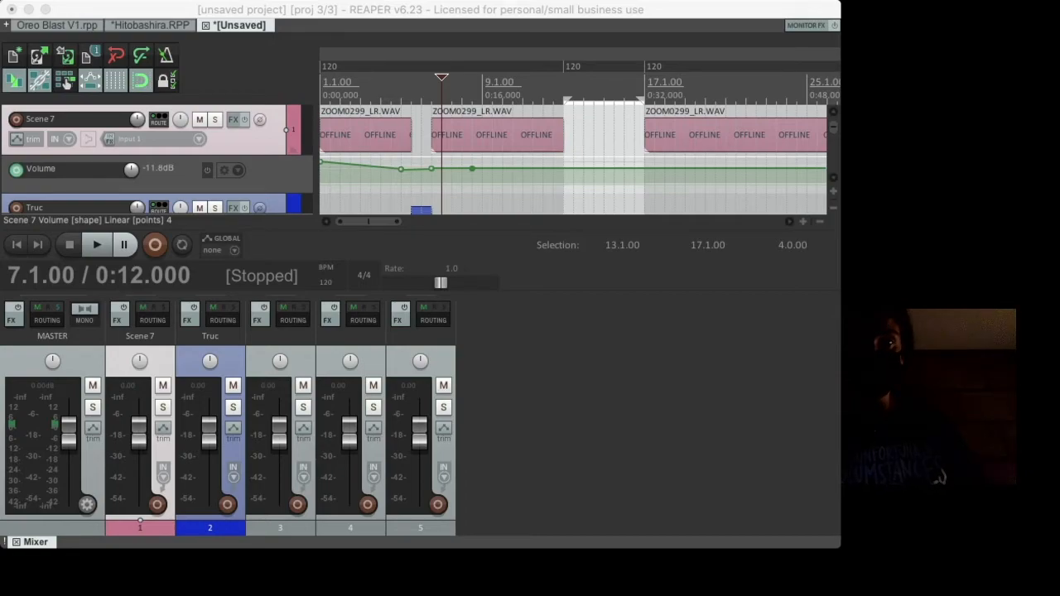
click(542, 169)
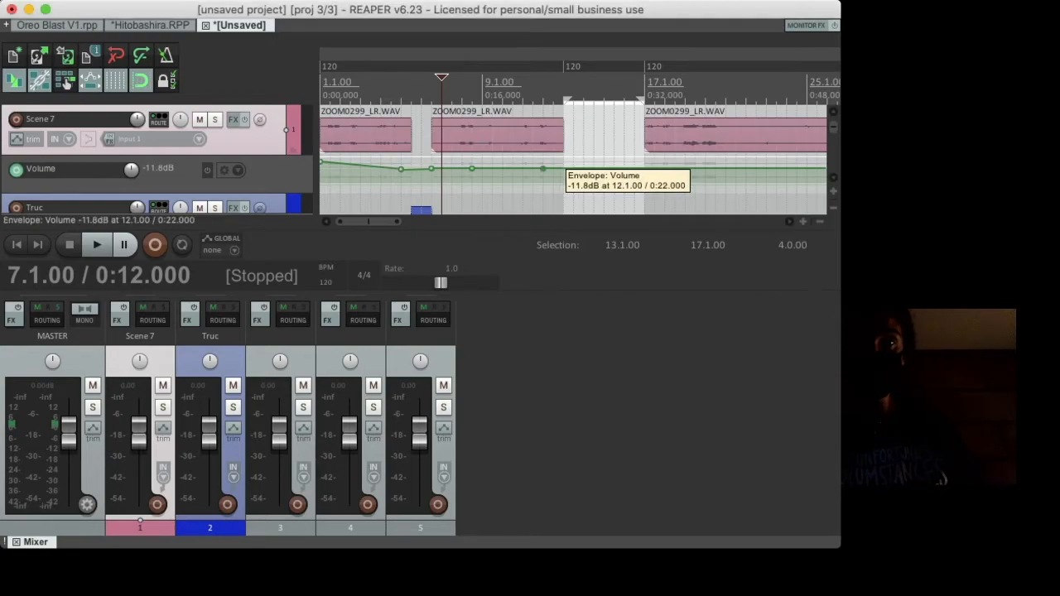
- Add envelope points at 8.1.00 and 12.3.00, and raise the segment between 8.3.00 and 12.1.00
mouse_move(507, 169)
mouse_down()
mouse_move(505, 131)
mouse_move(510, 169)
mouse_up()
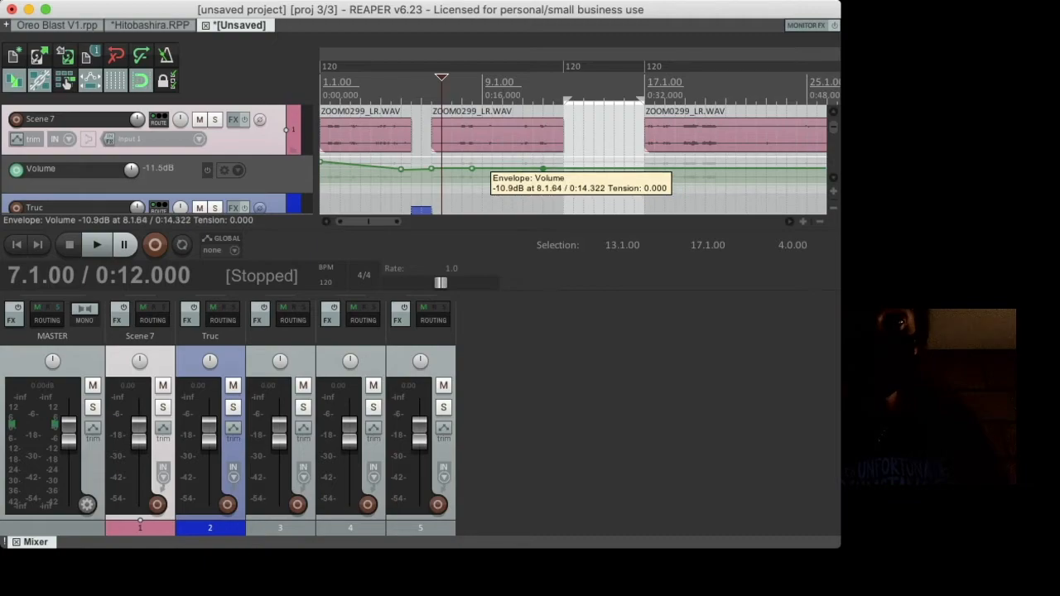
click(461, 168)
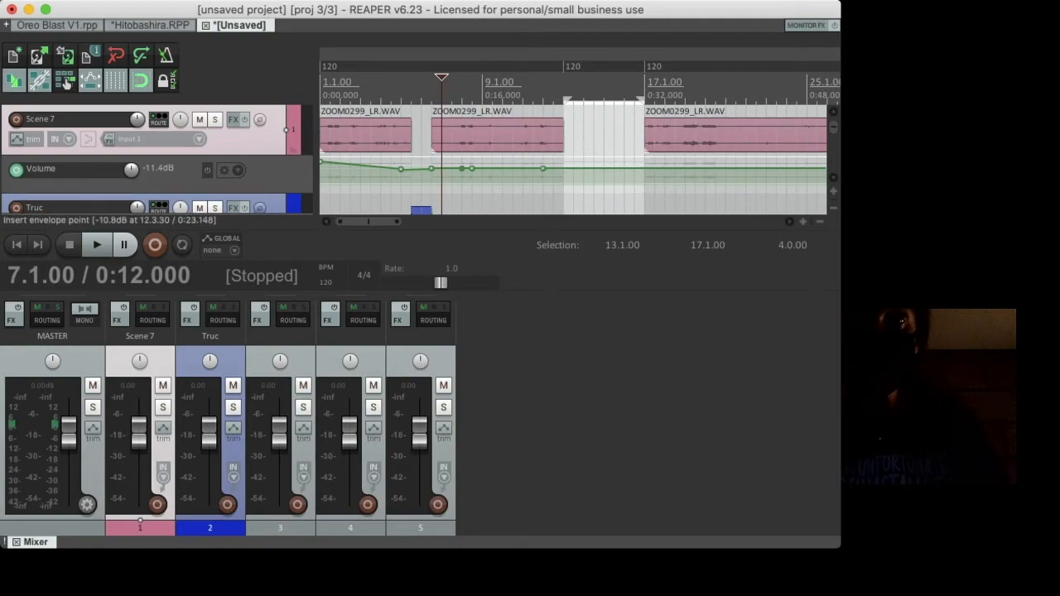
drag(508, 168, 508, 135)
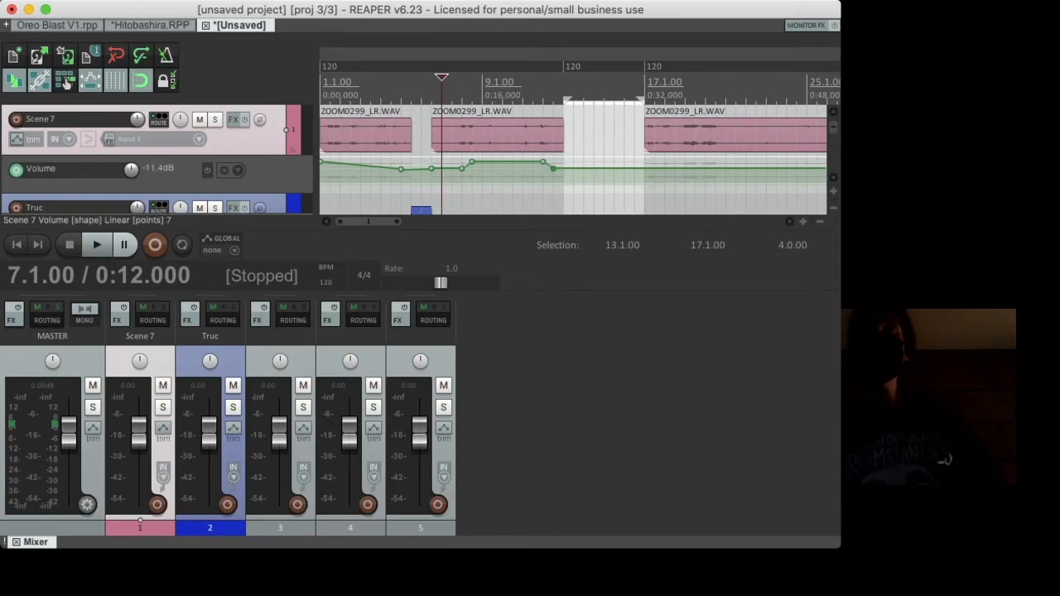
- Play Scene 7 from 7.1.00 and delete the envelope points at 8.1.00, 8.3.00 and 12.1.00
key(space)
key(space)
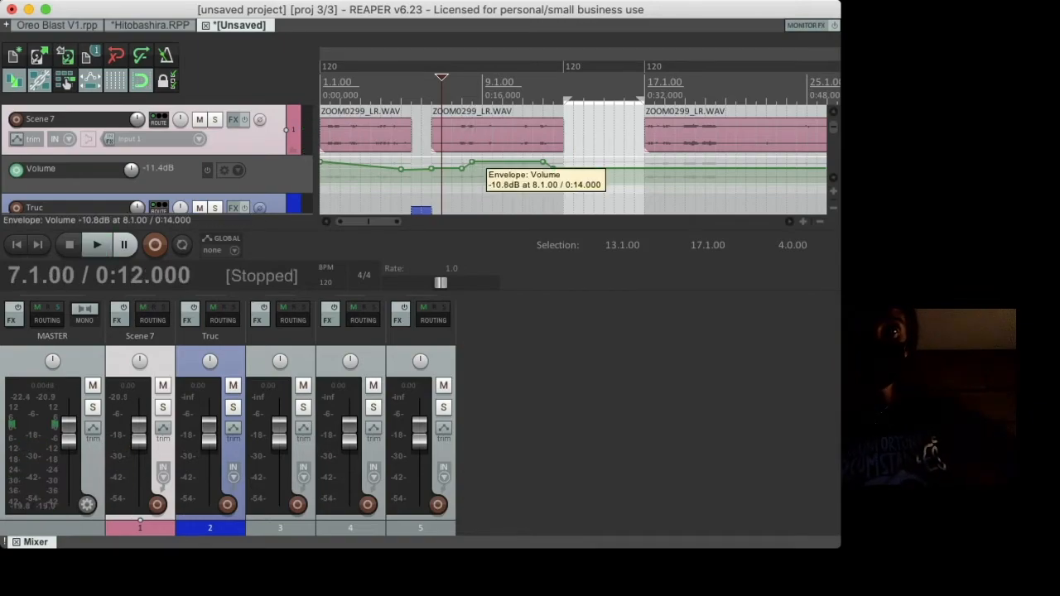
click(461, 168)
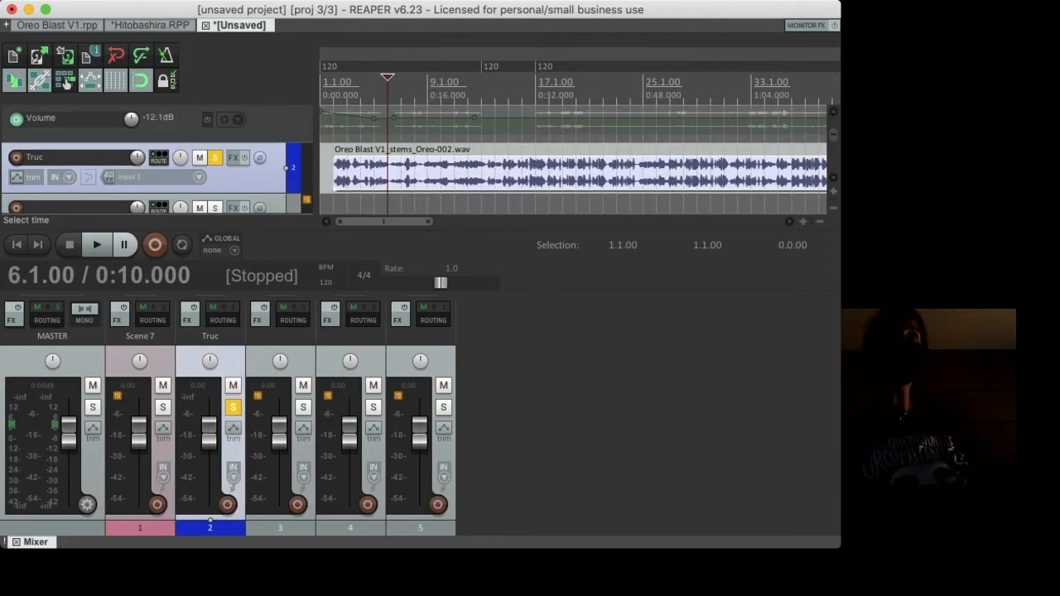
- Play the soloed Truc track from the start of the Oreo Blast clip at 2.1.00, and stop
click(336, 172)
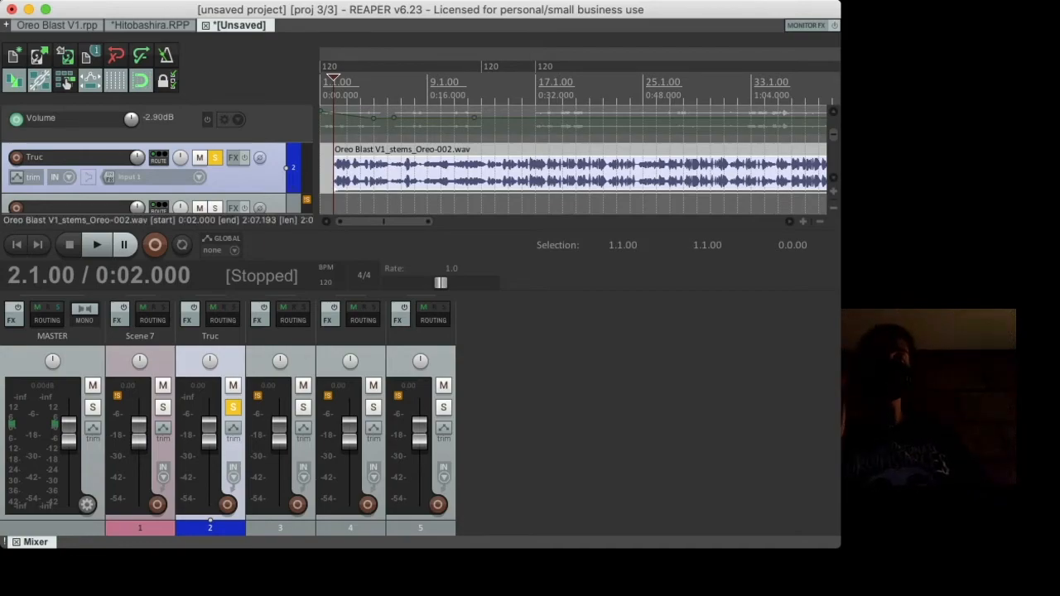
key(space)
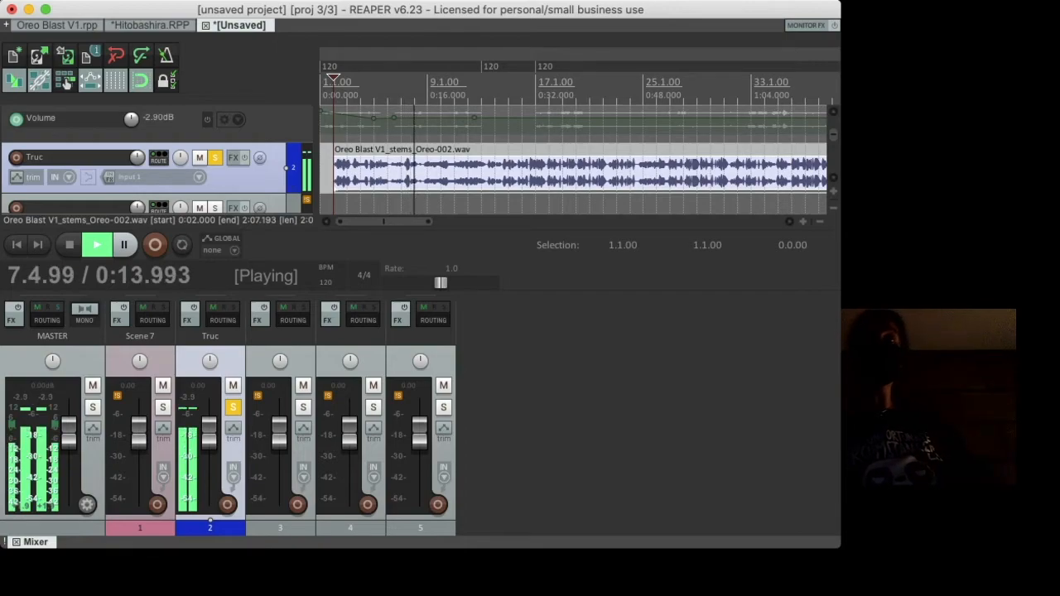
key(space)
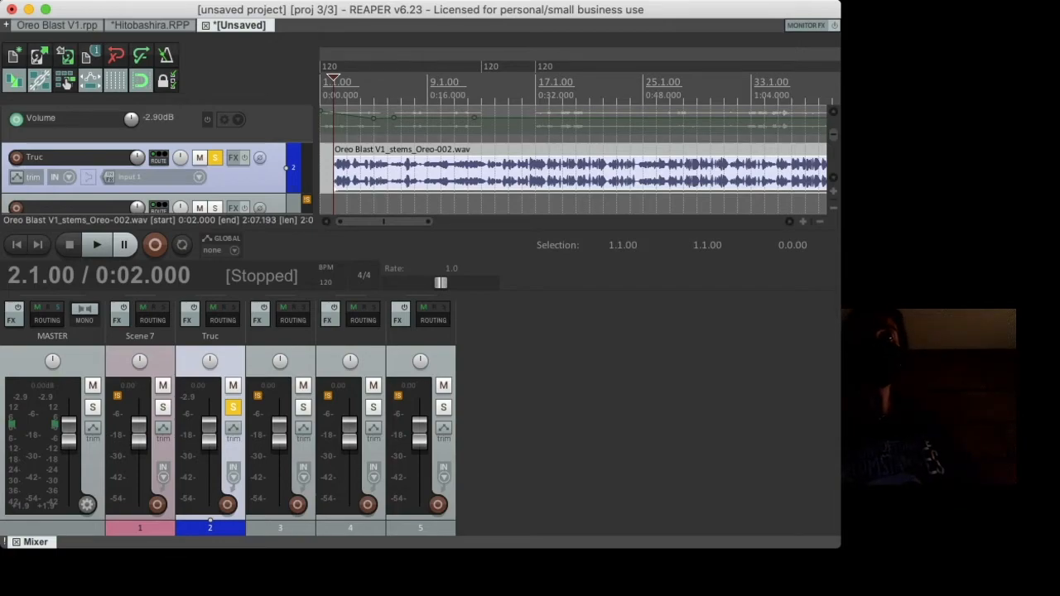
- Show the Truc track's volume envelope and lower it to -9.00 dB while playing the music from 2.1.00
key(v)
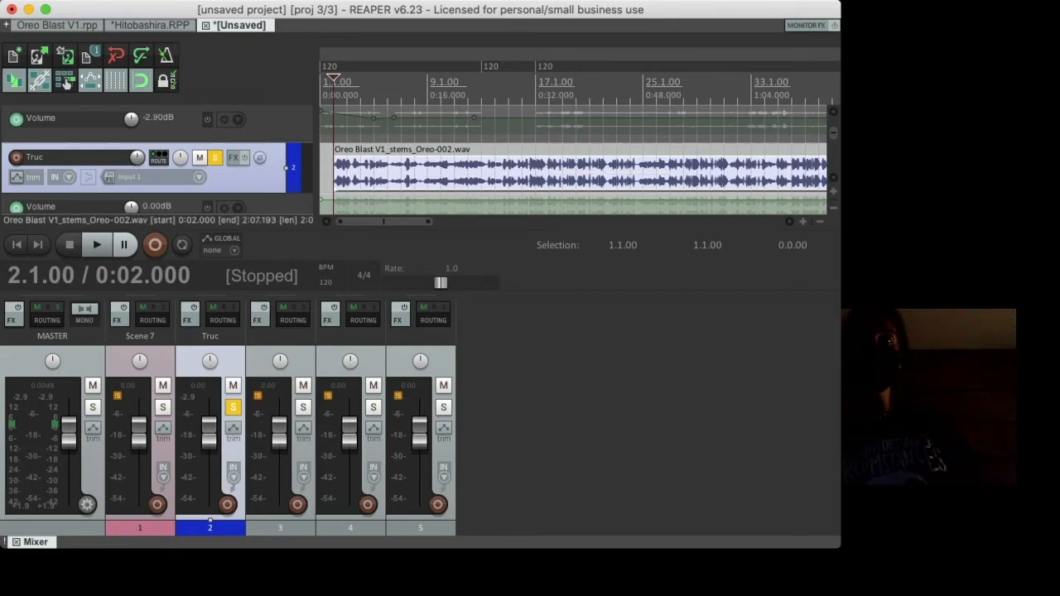
drag(490, 200, 490, 213)
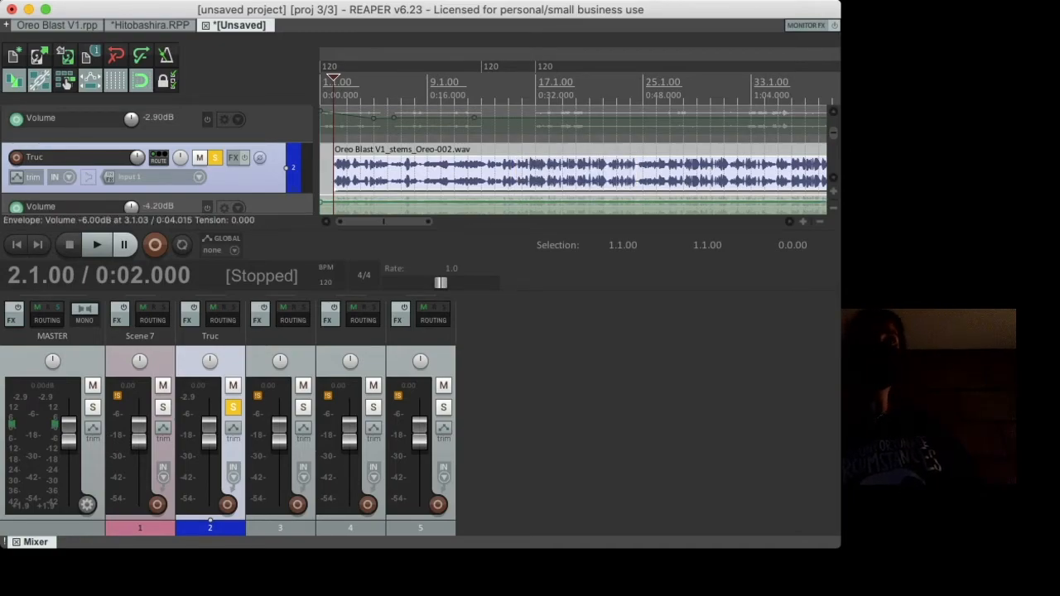
key(space)
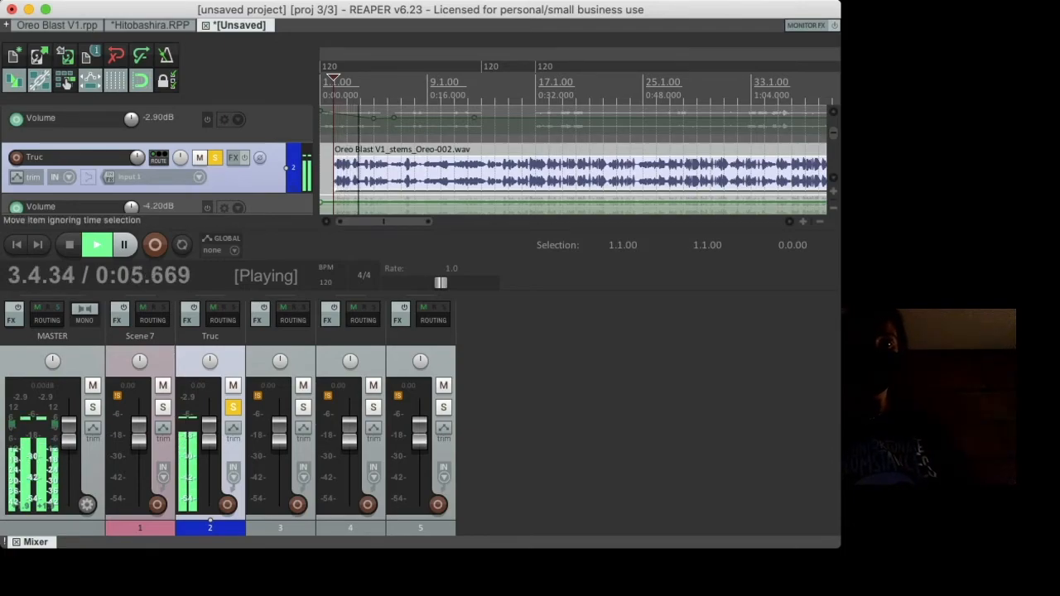
drag(419, 202, 418, 208)
key(space)
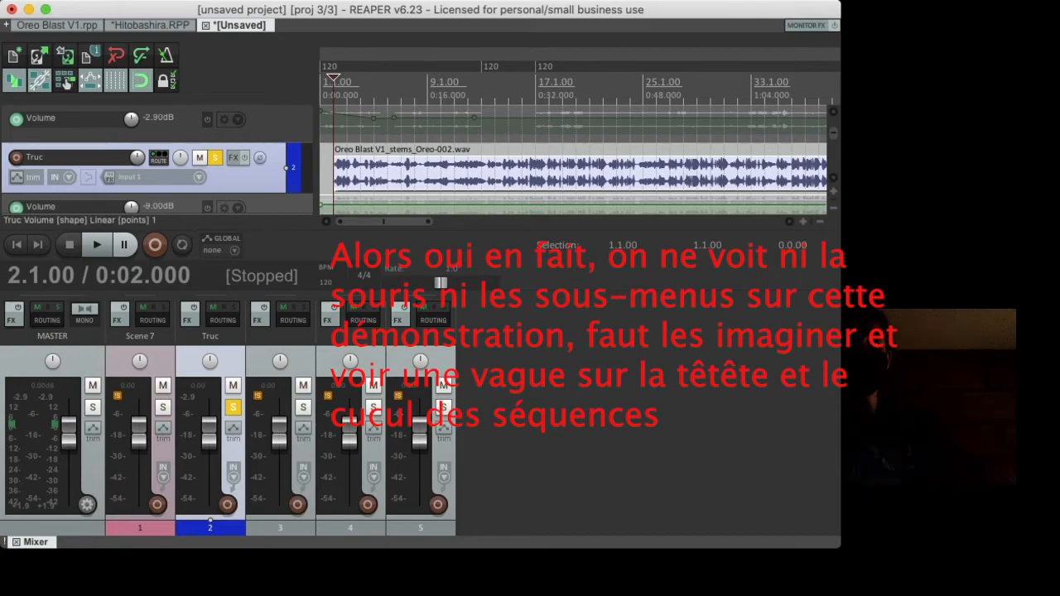
- Add a fade-in to the Oreo Blast clip from 2.1.00 to about 10.3.00 and change its curve to a slow-start shape
drag(335, 157, 447, 162)
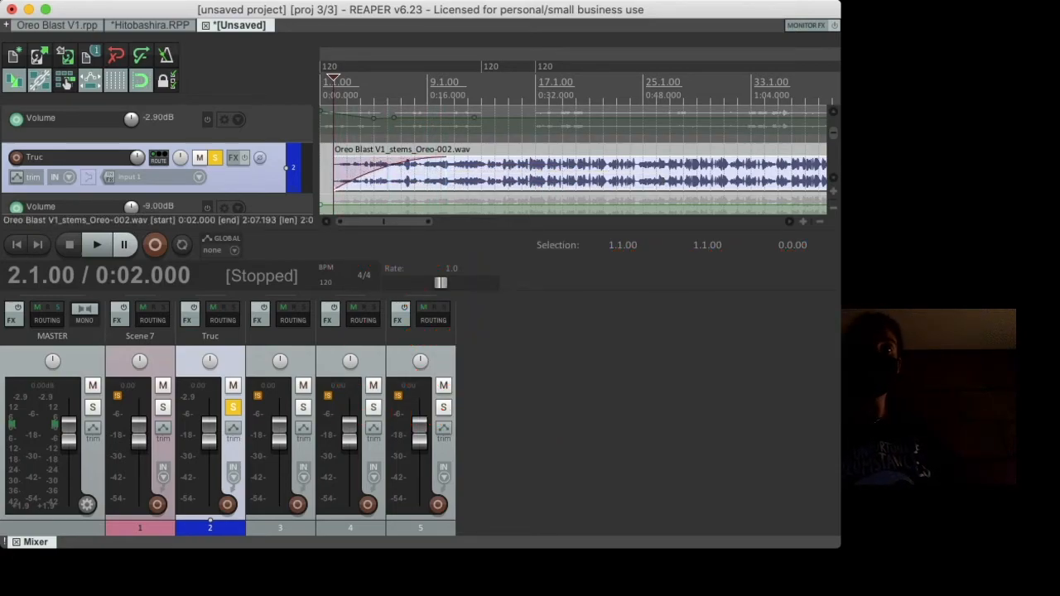
key(space)
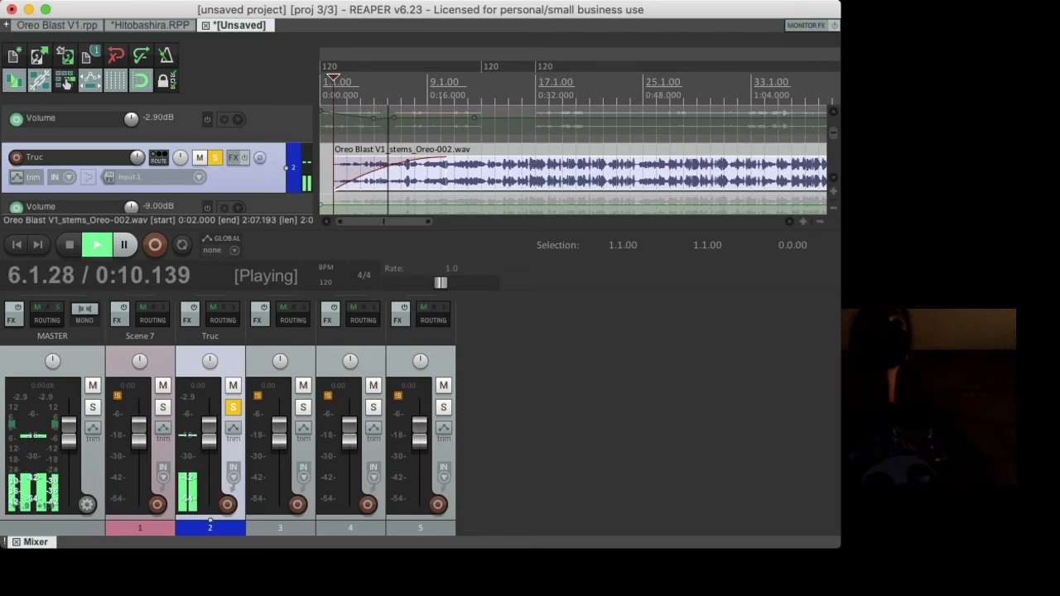
key(space)
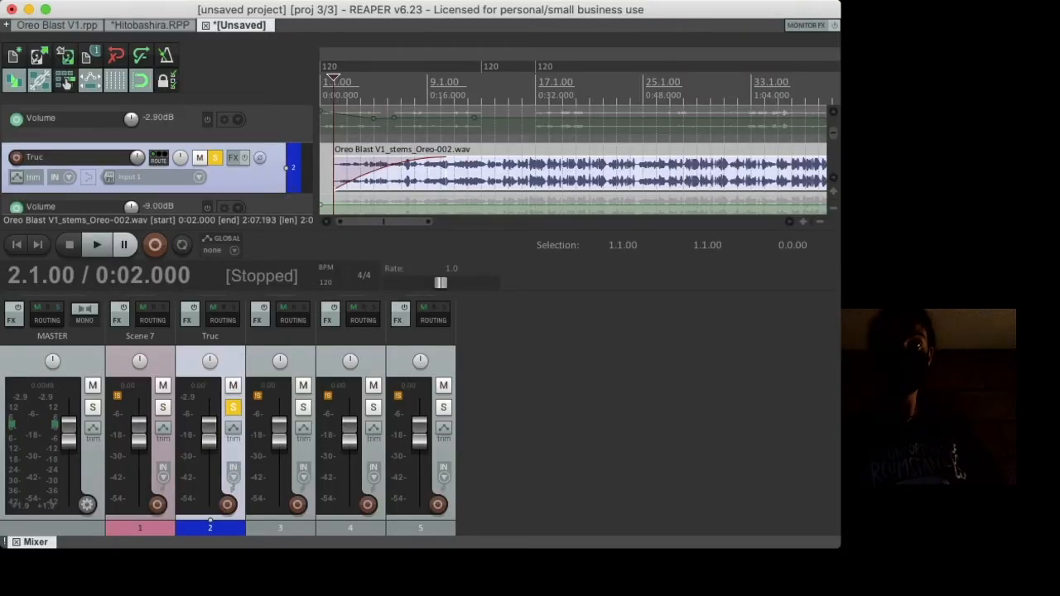
shift+click(445, 158)
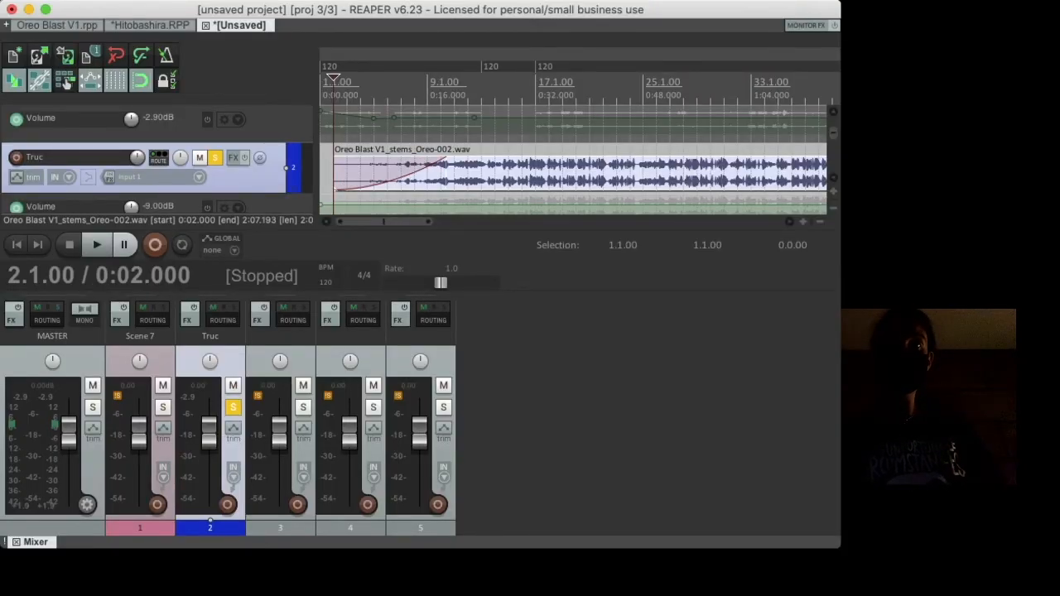
- Play the Truc track from 2.1.00 to hear the new fade-in on the Oreo Blast clip, and stop
key(space)
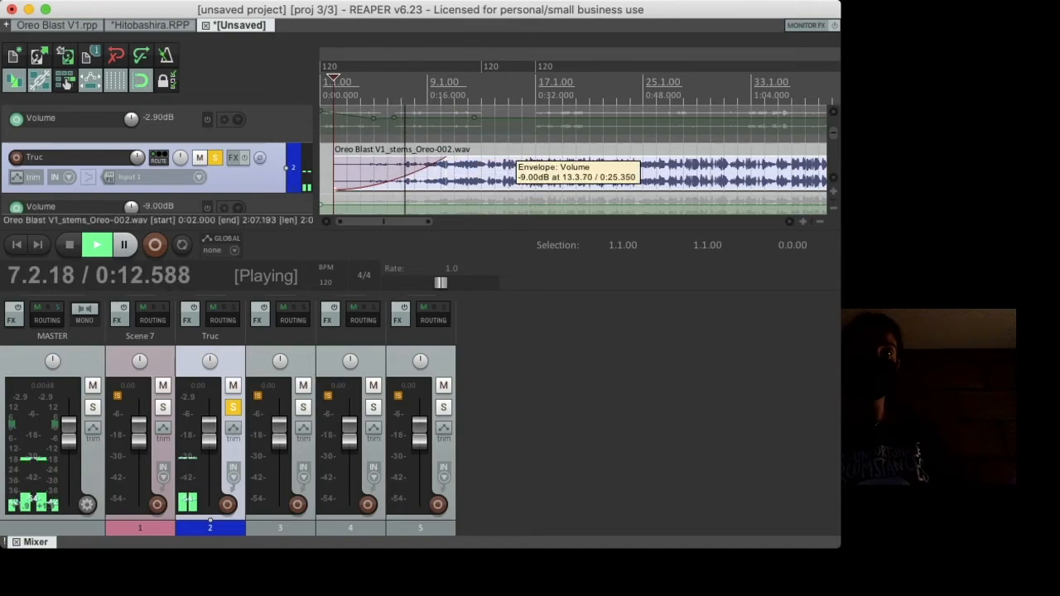
key(space)
- Split the Oreo Blast clip on the Truc track at 62.1.00 and delete the short piece after the split
scroll(492, 176, down, 3)
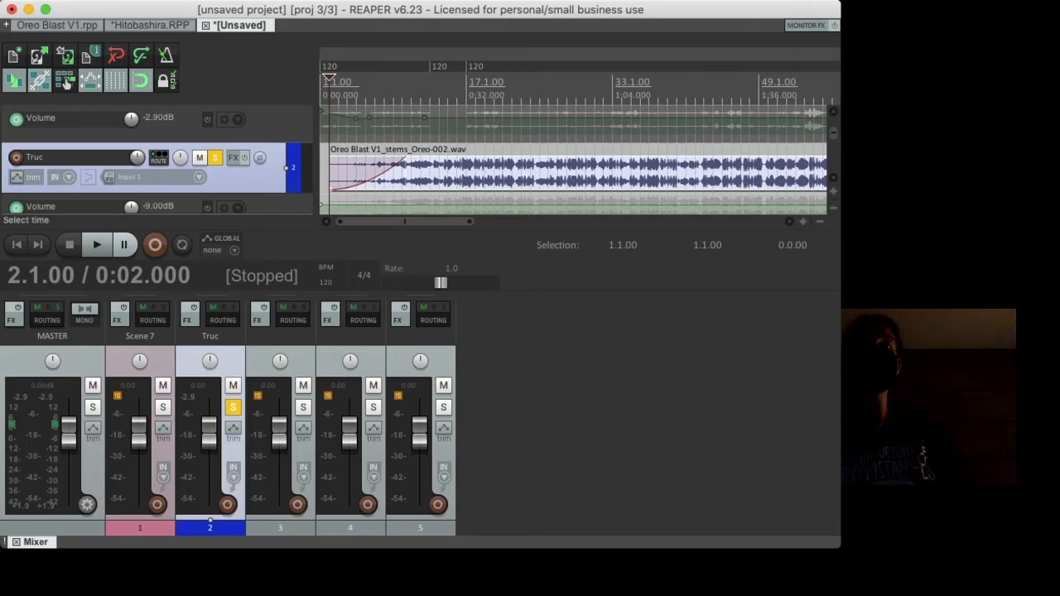
scroll(630, 165, right, 5)
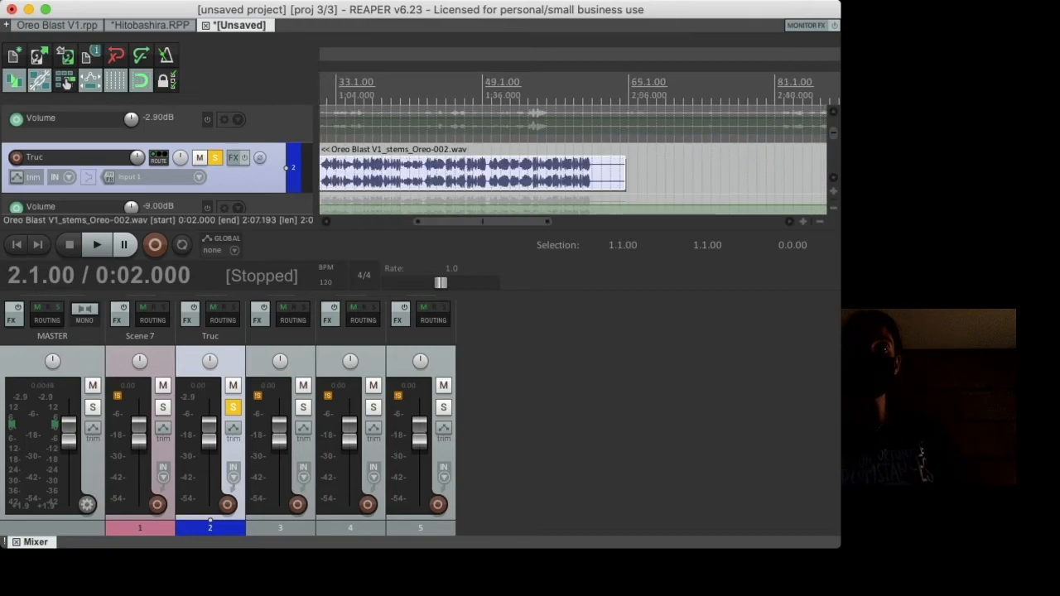
click(583, 149)
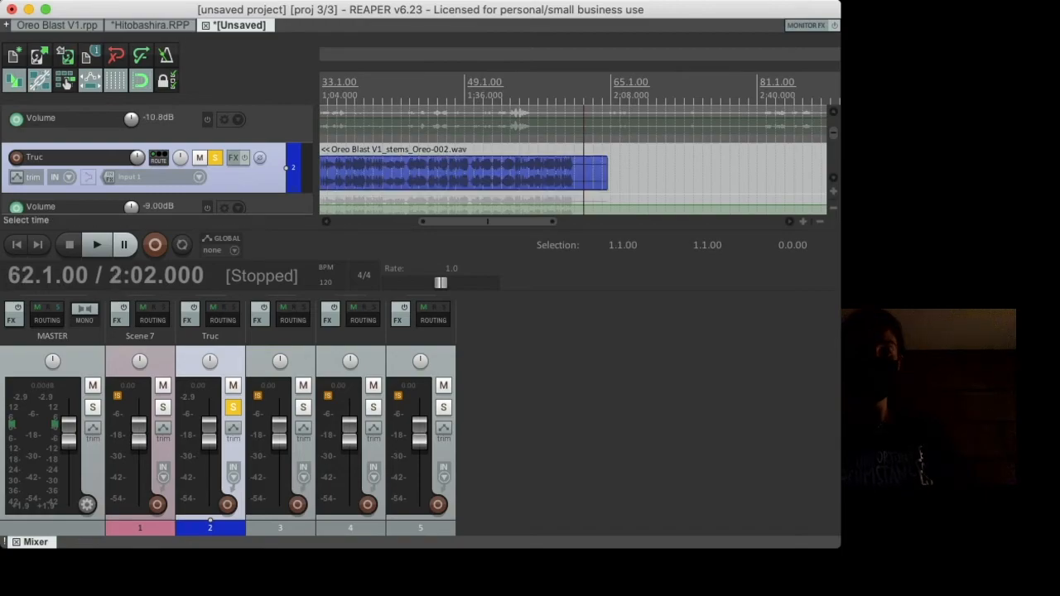
key(s)
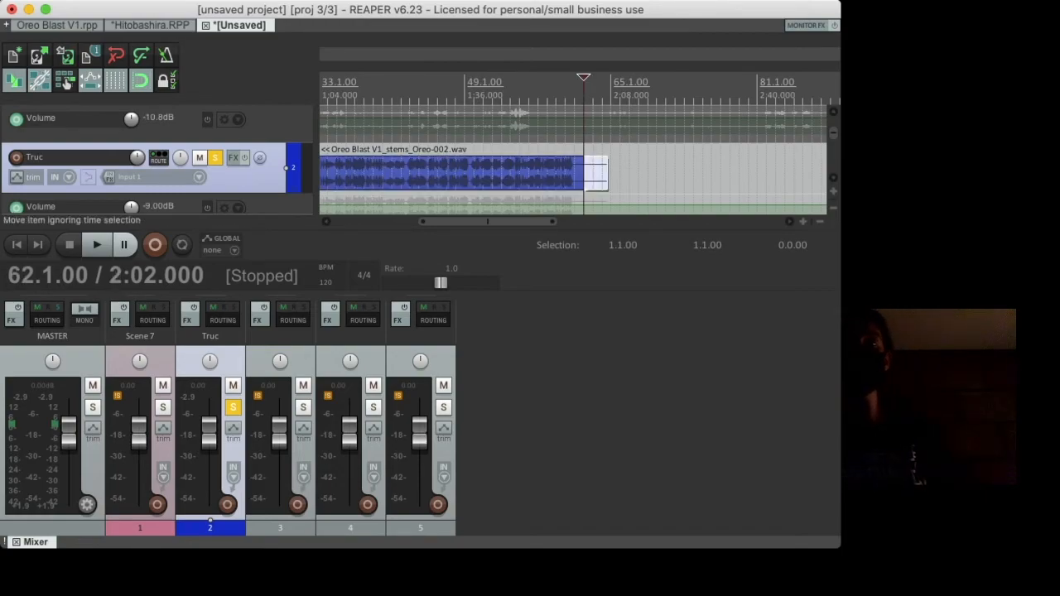
click(593, 174)
key(Delete)
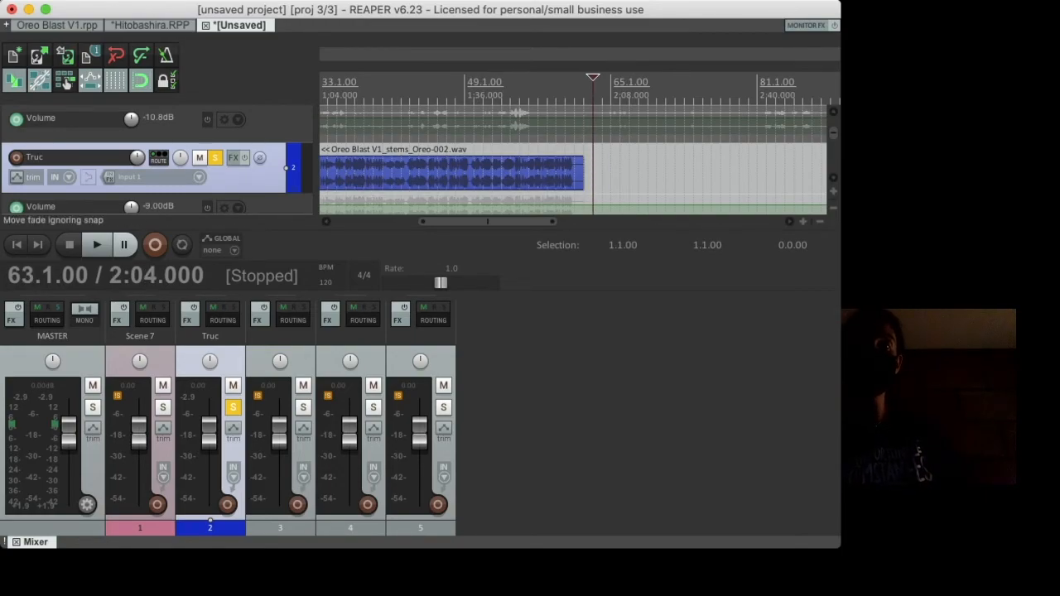
- Add a fade-out to the Oreo Blast clip from about 52.2.00 to its end and change its curve to a fast-start shape
drag(583, 157, 496, 158)
right_click(497, 171)
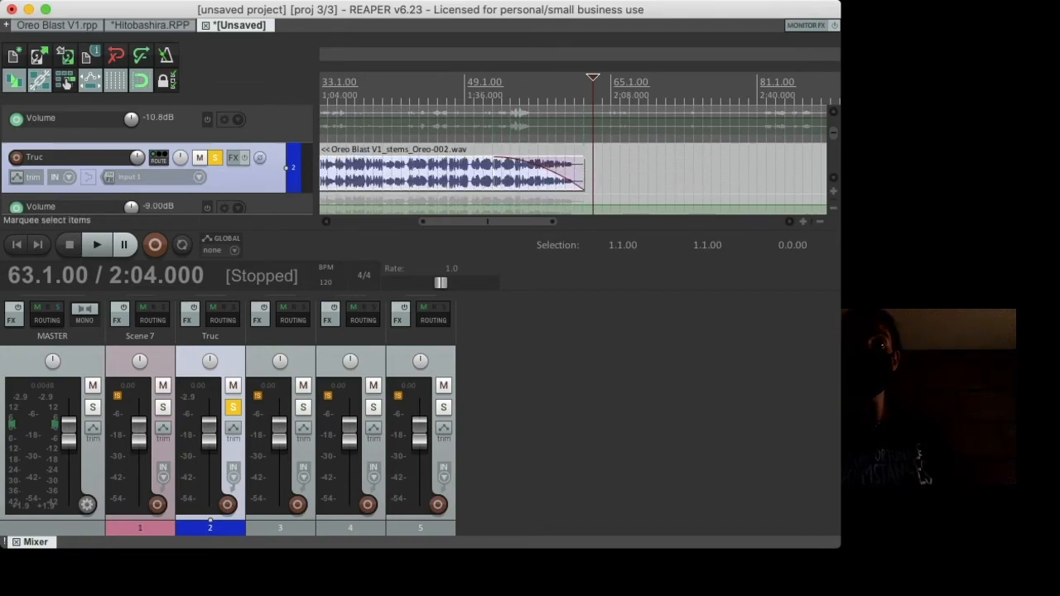
click(527, 217)
- Play the Truc track from 45.1.00 through the Oreo Blast clip's fade-out, and stop
click(466, 124)
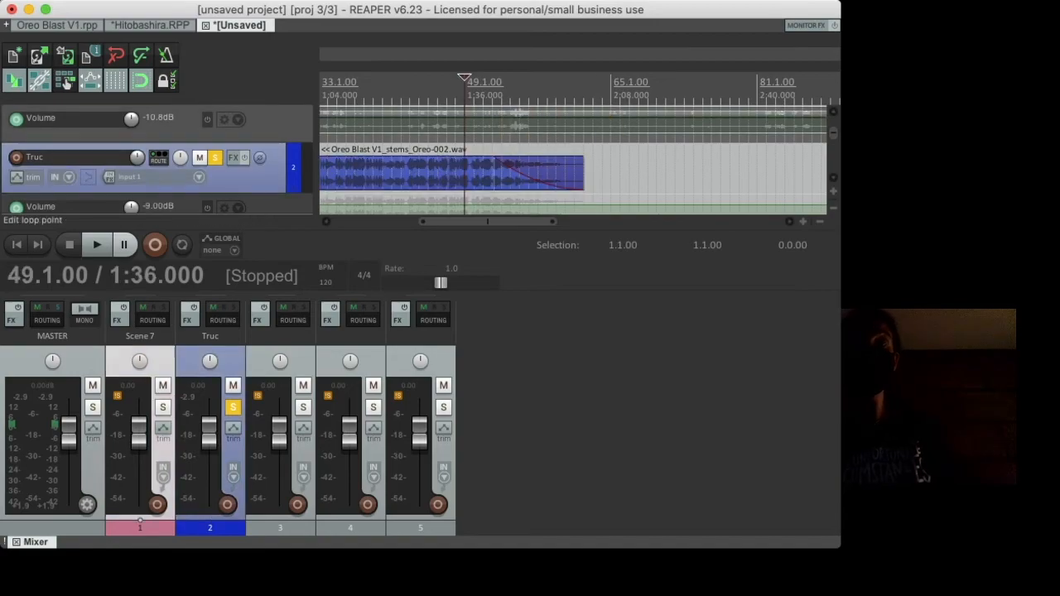
click(428, 93)
key(space)
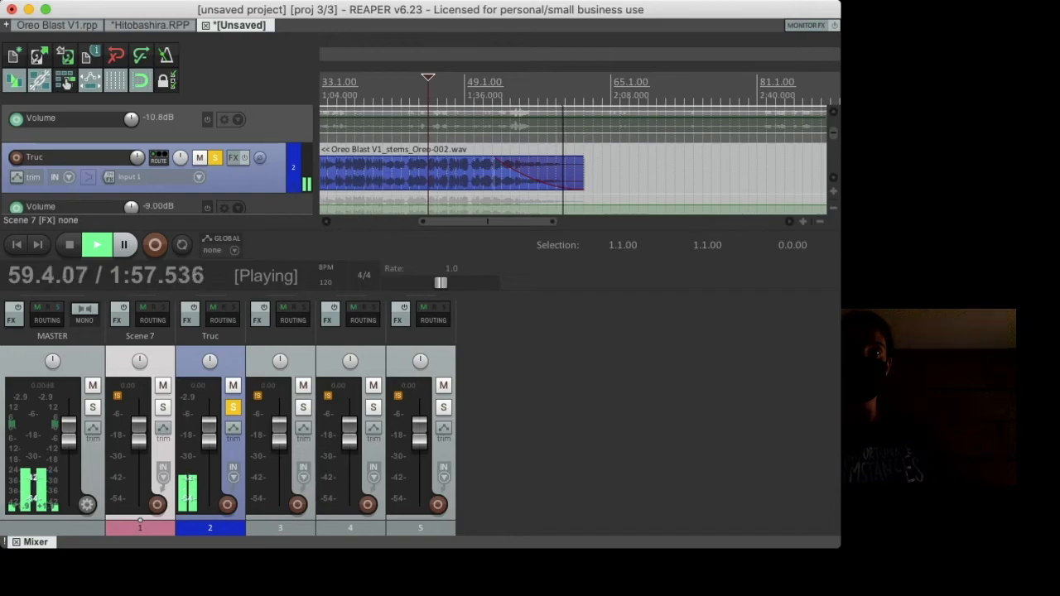
key(space)
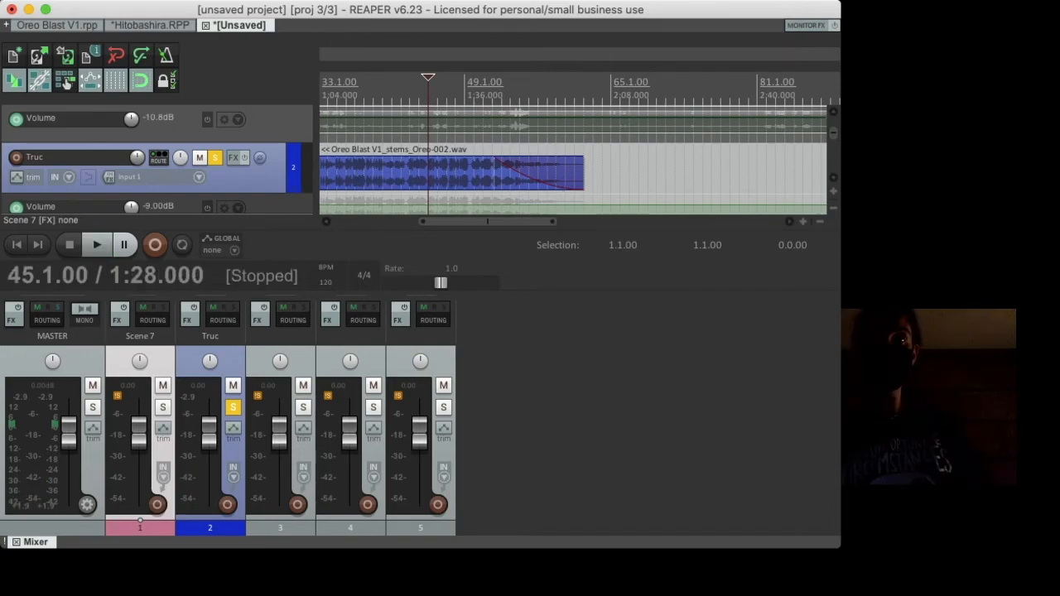
- Switch to the Hitobashira project and play the full mix from 1.2.49, near the start of the timeline, and stop
key(ctrl+shift+Tab)
scroll(573, 170, left, 10)
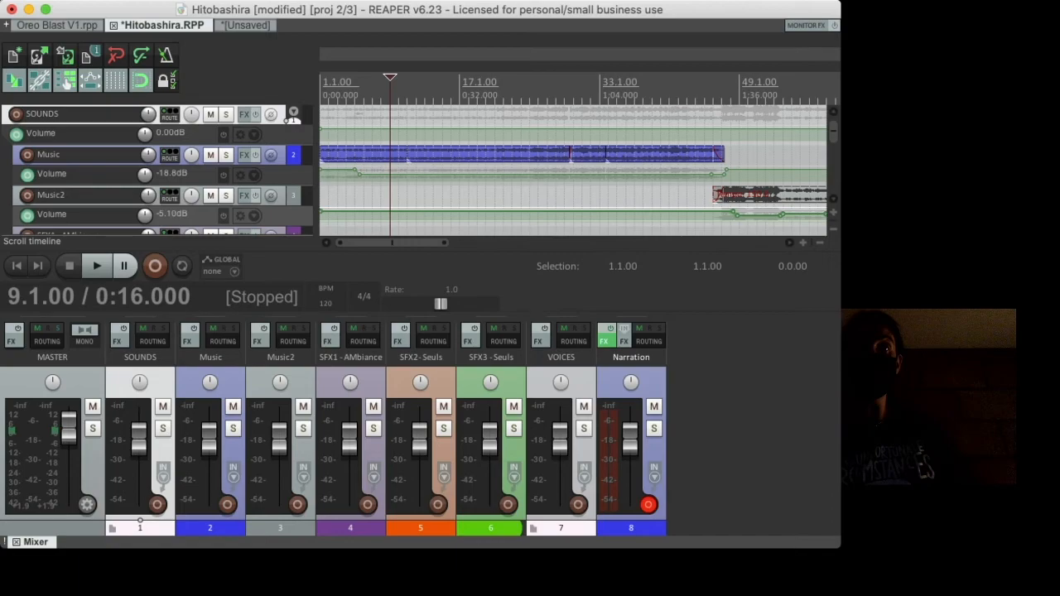
click(381, 91)
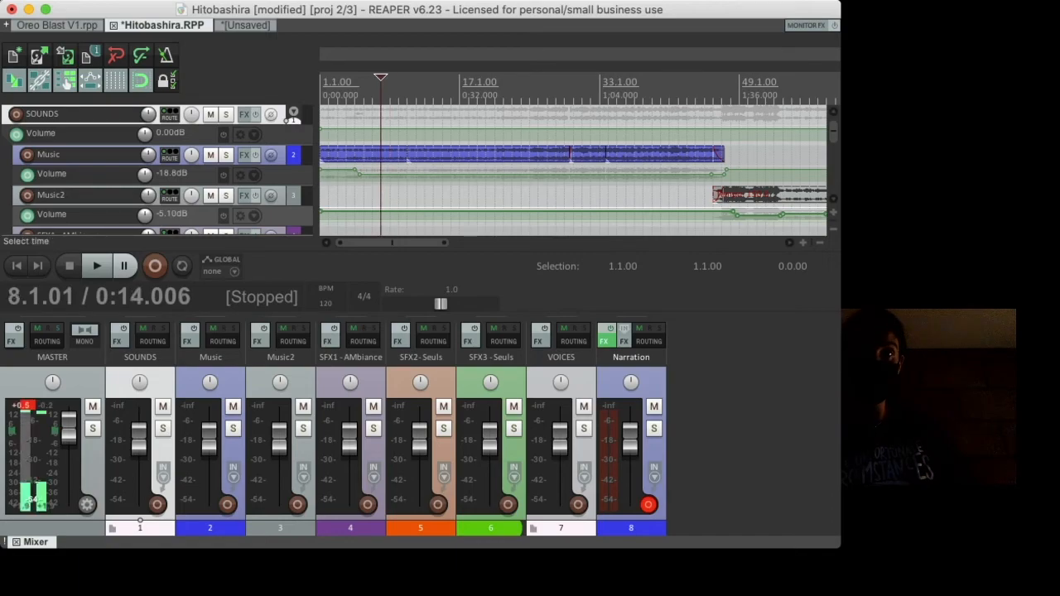
click(329, 83)
key(space)
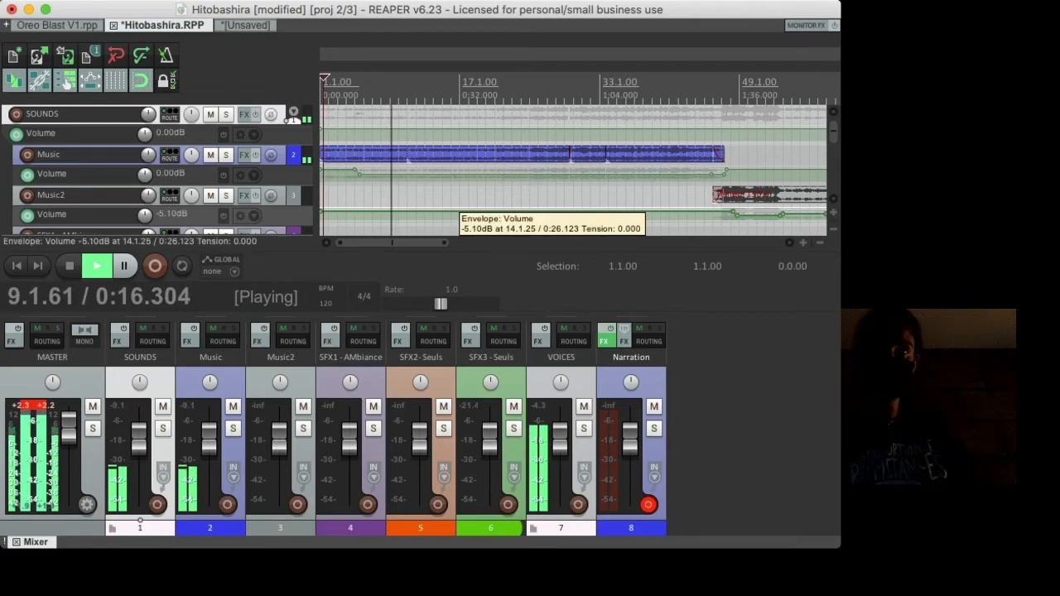
key(space)
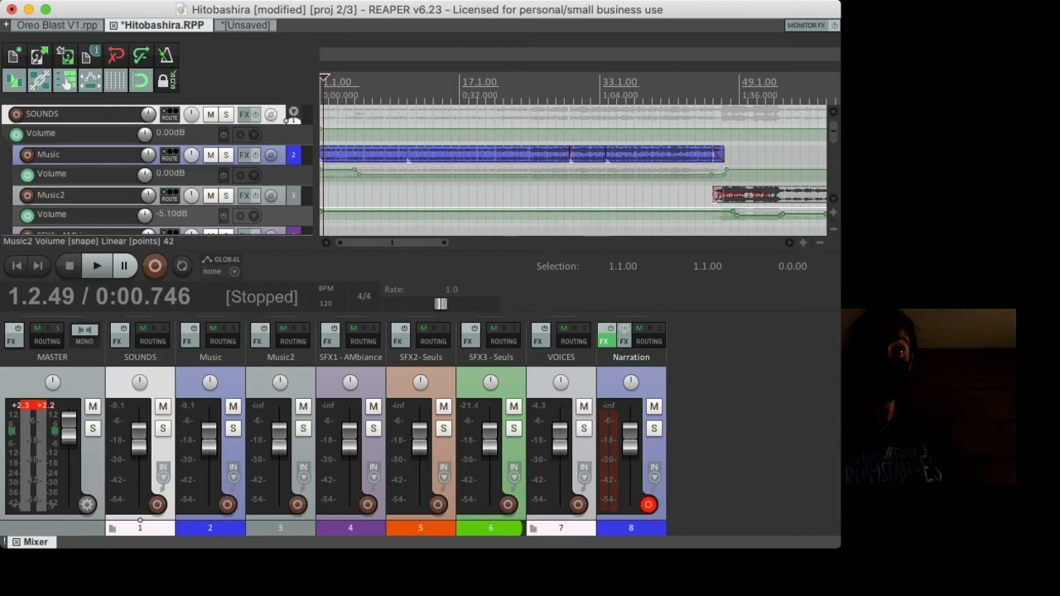
- Solo the Music track in the Hitobashira project and play it from 1.2.49
click(226, 155)
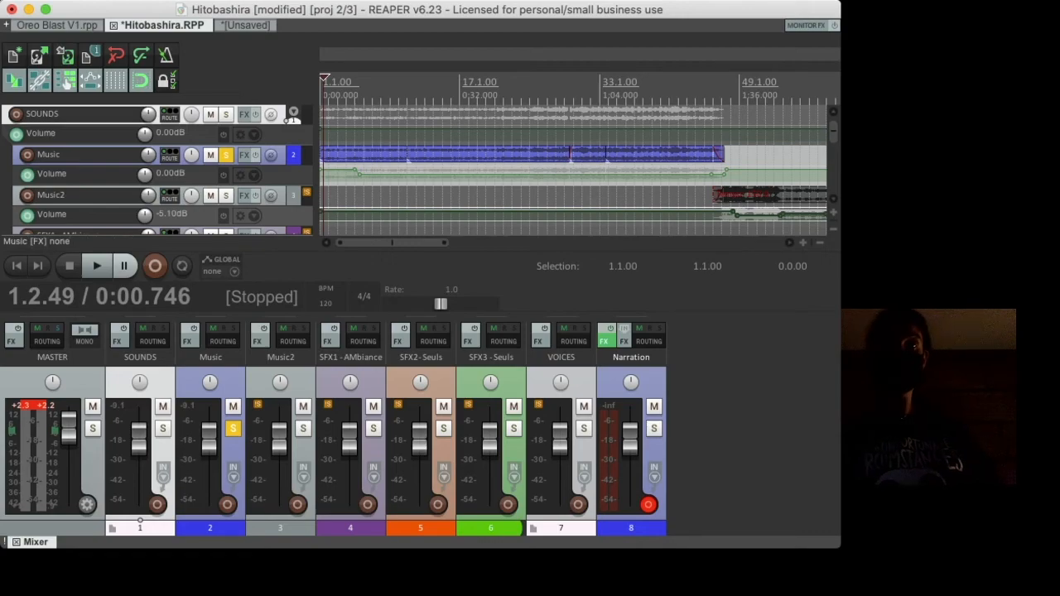
key(space)
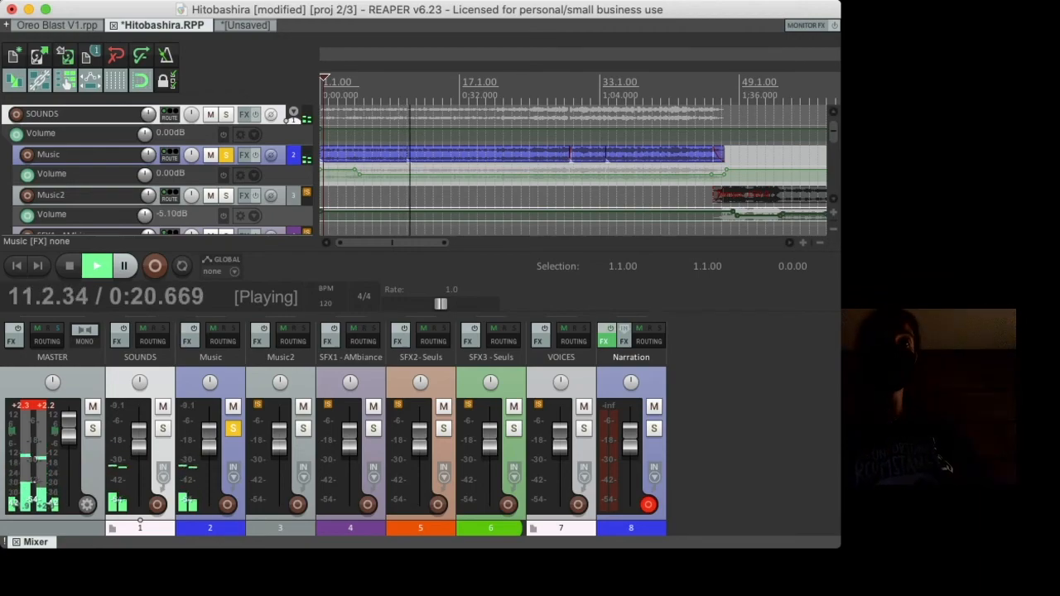
- Return to the unsaved project containing the Truc track and save it as truc.RPP
key(ctrl+Tab)
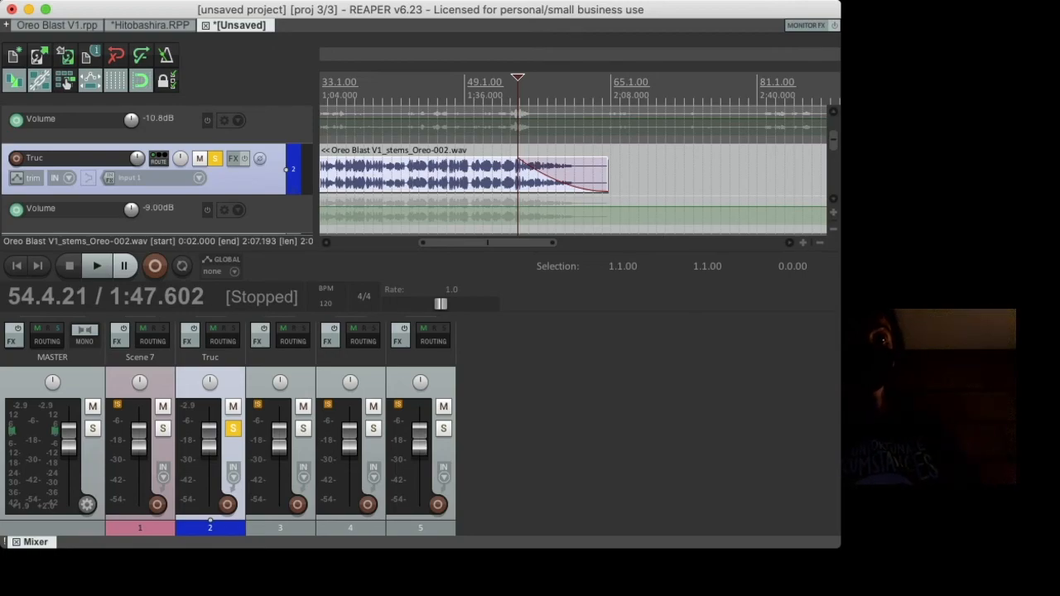
key(super+Tab)
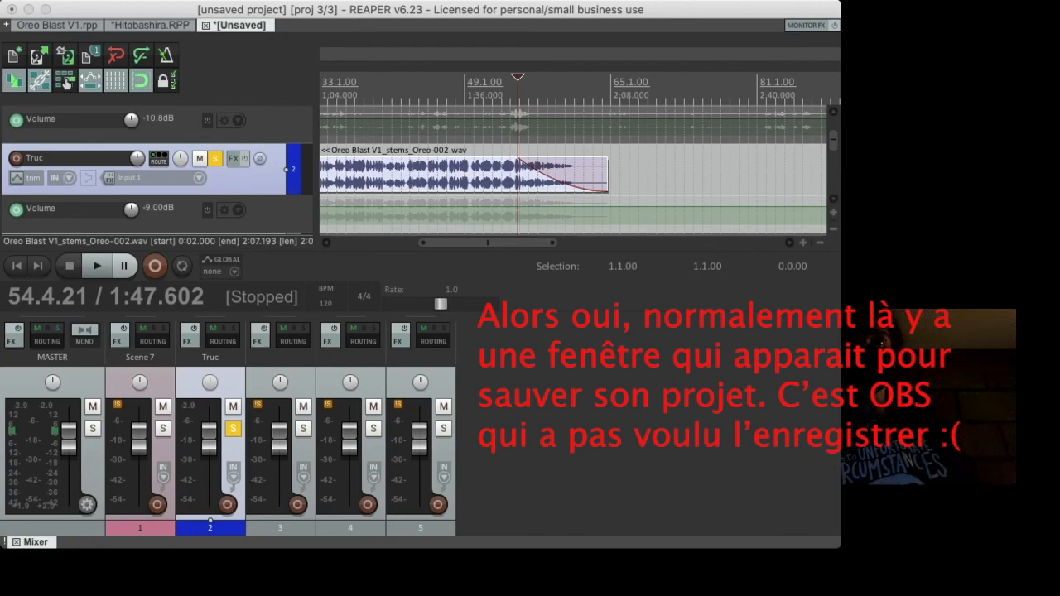
key(Return)
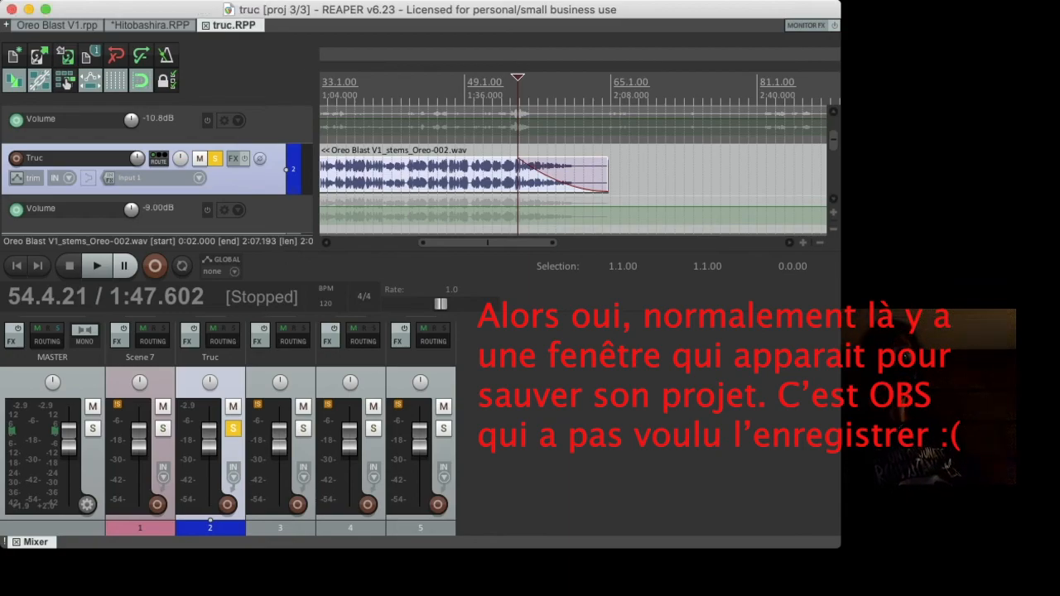